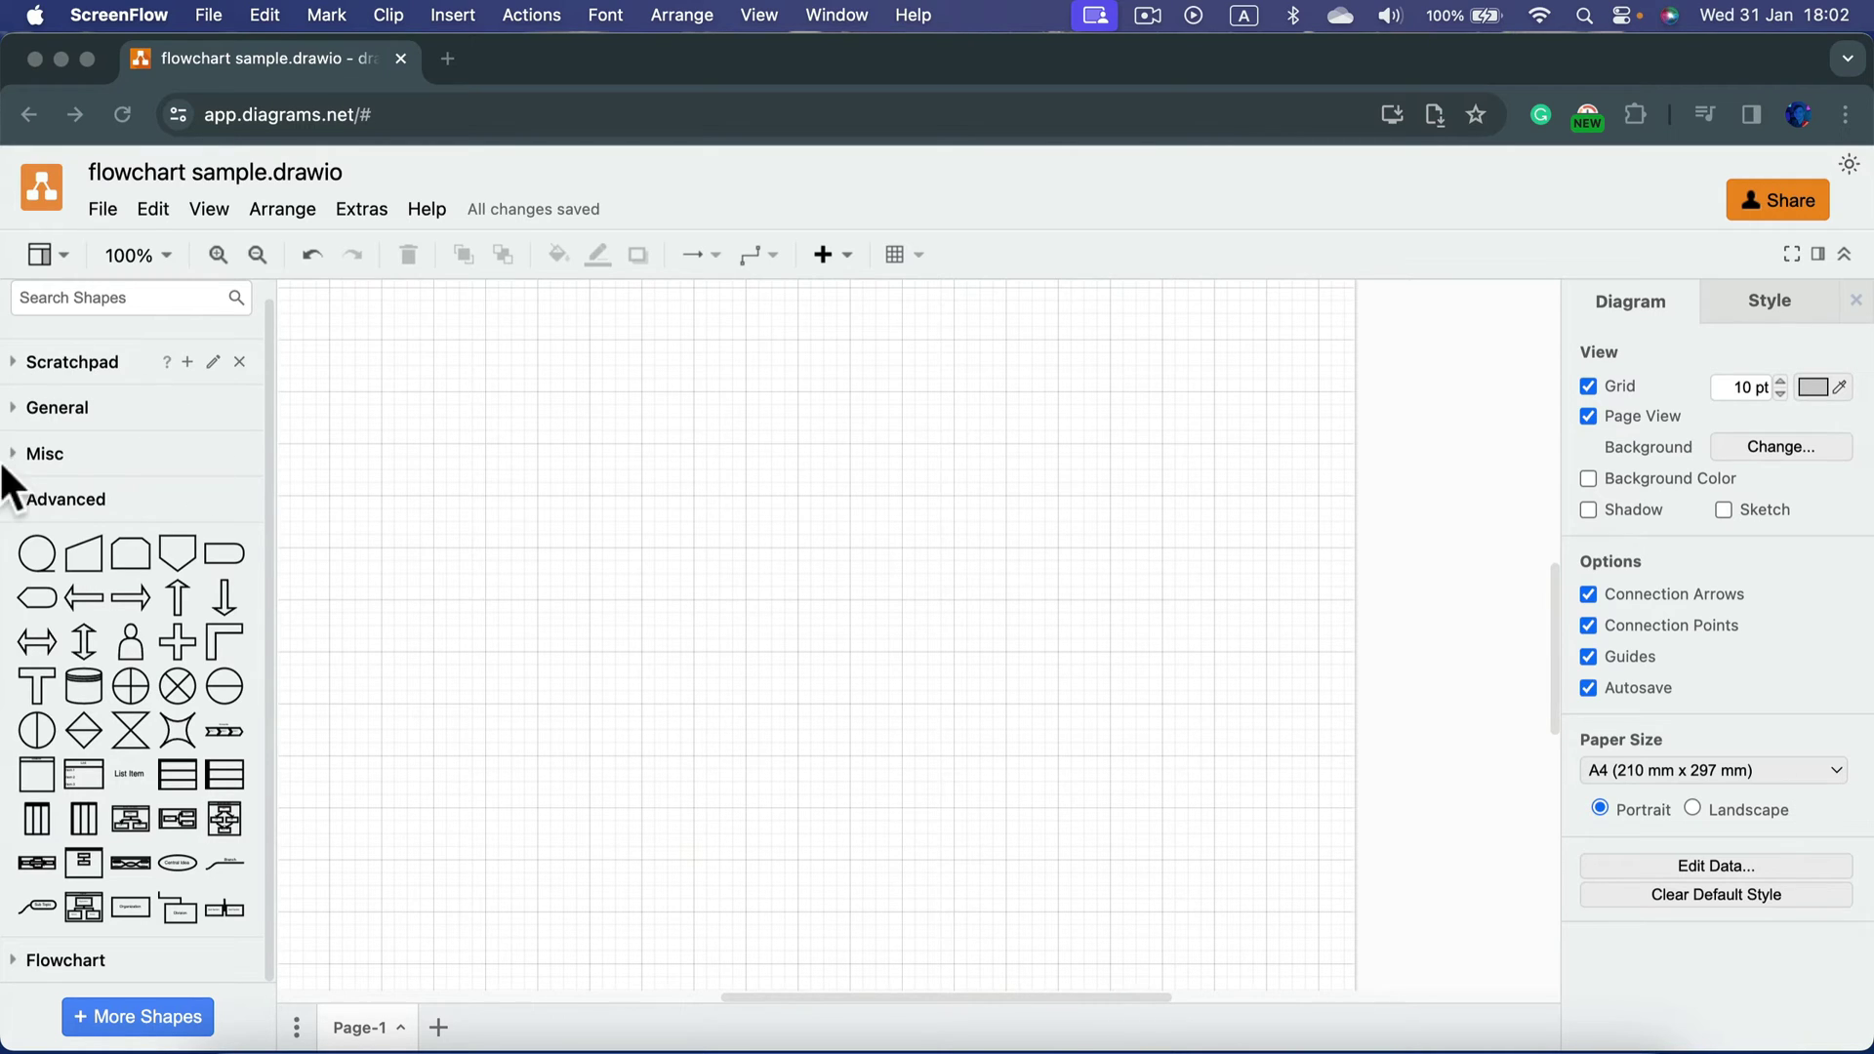
Step: Drag the Mindmap shape from the Advanced shapes section onto the empty canvas
left_click(16, 501)
left_click(16, 499)
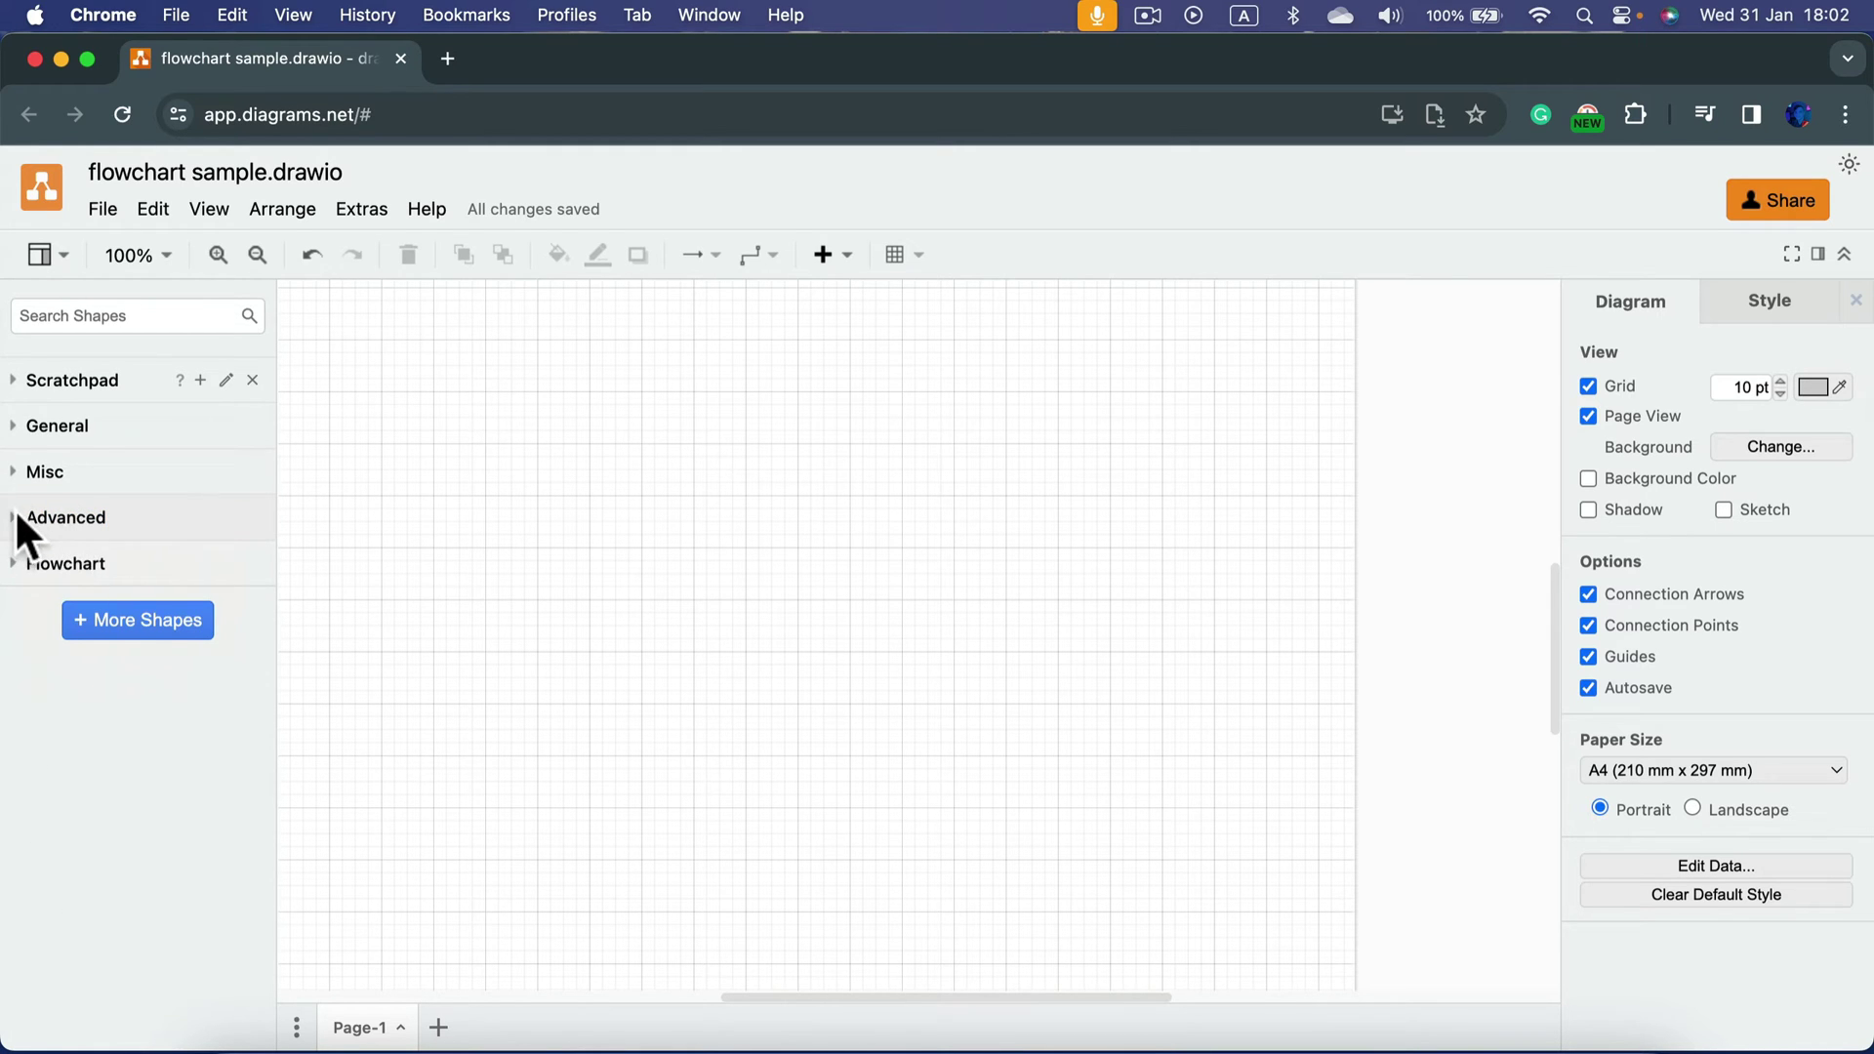
left_click(14, 509)
mouse_move(119, 684)
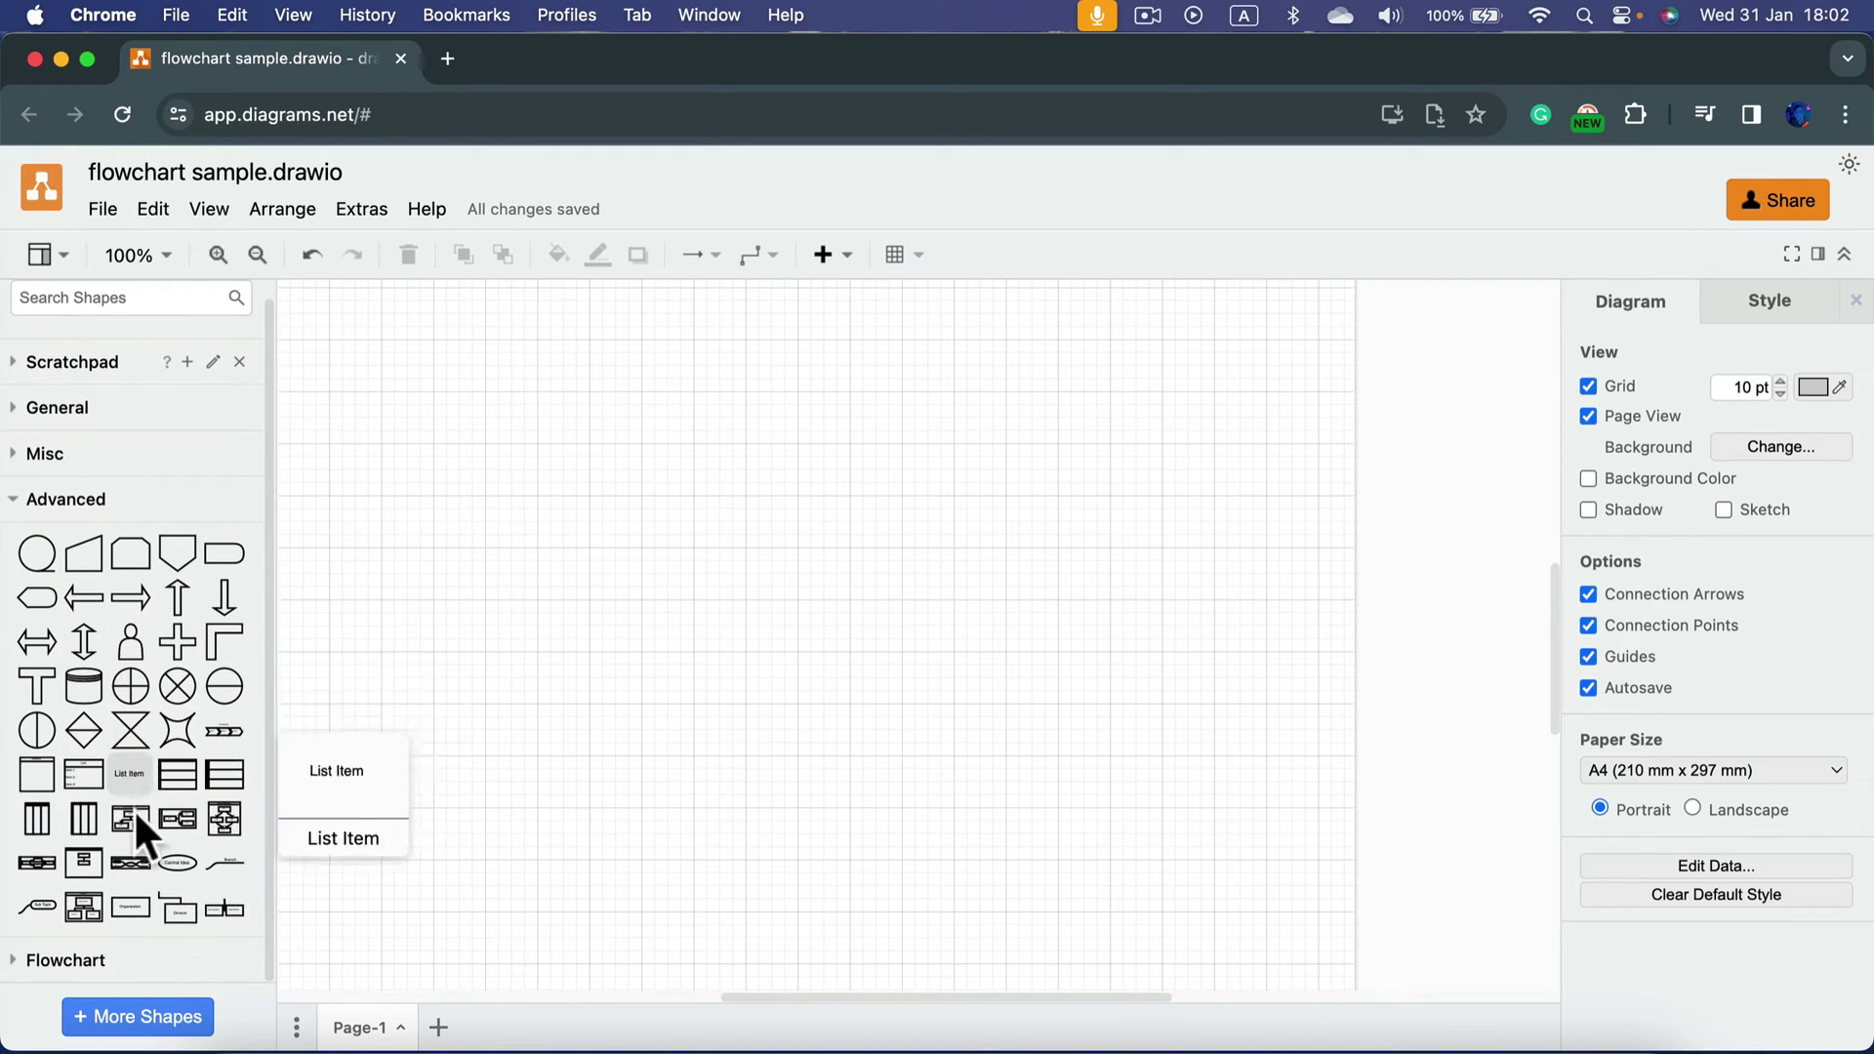
mouse_move(132, 865)
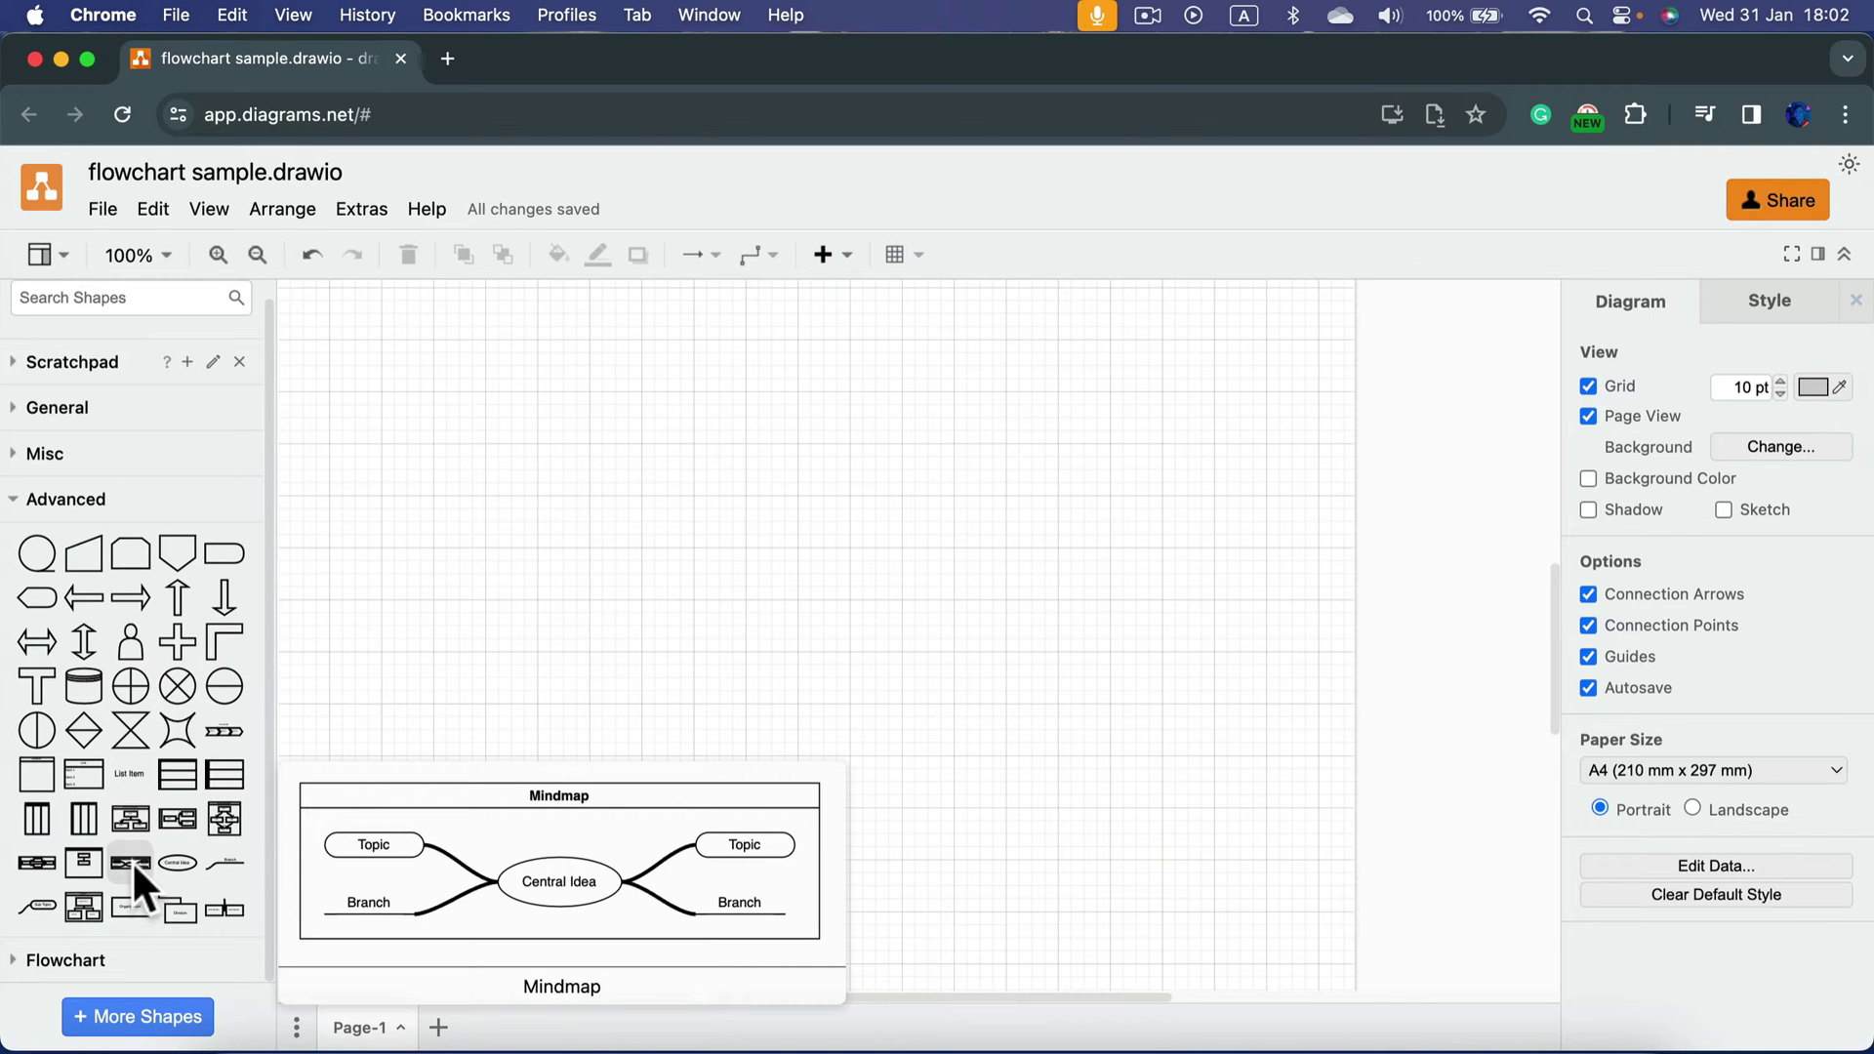
left_click_drag(136, 857, 496, 469)
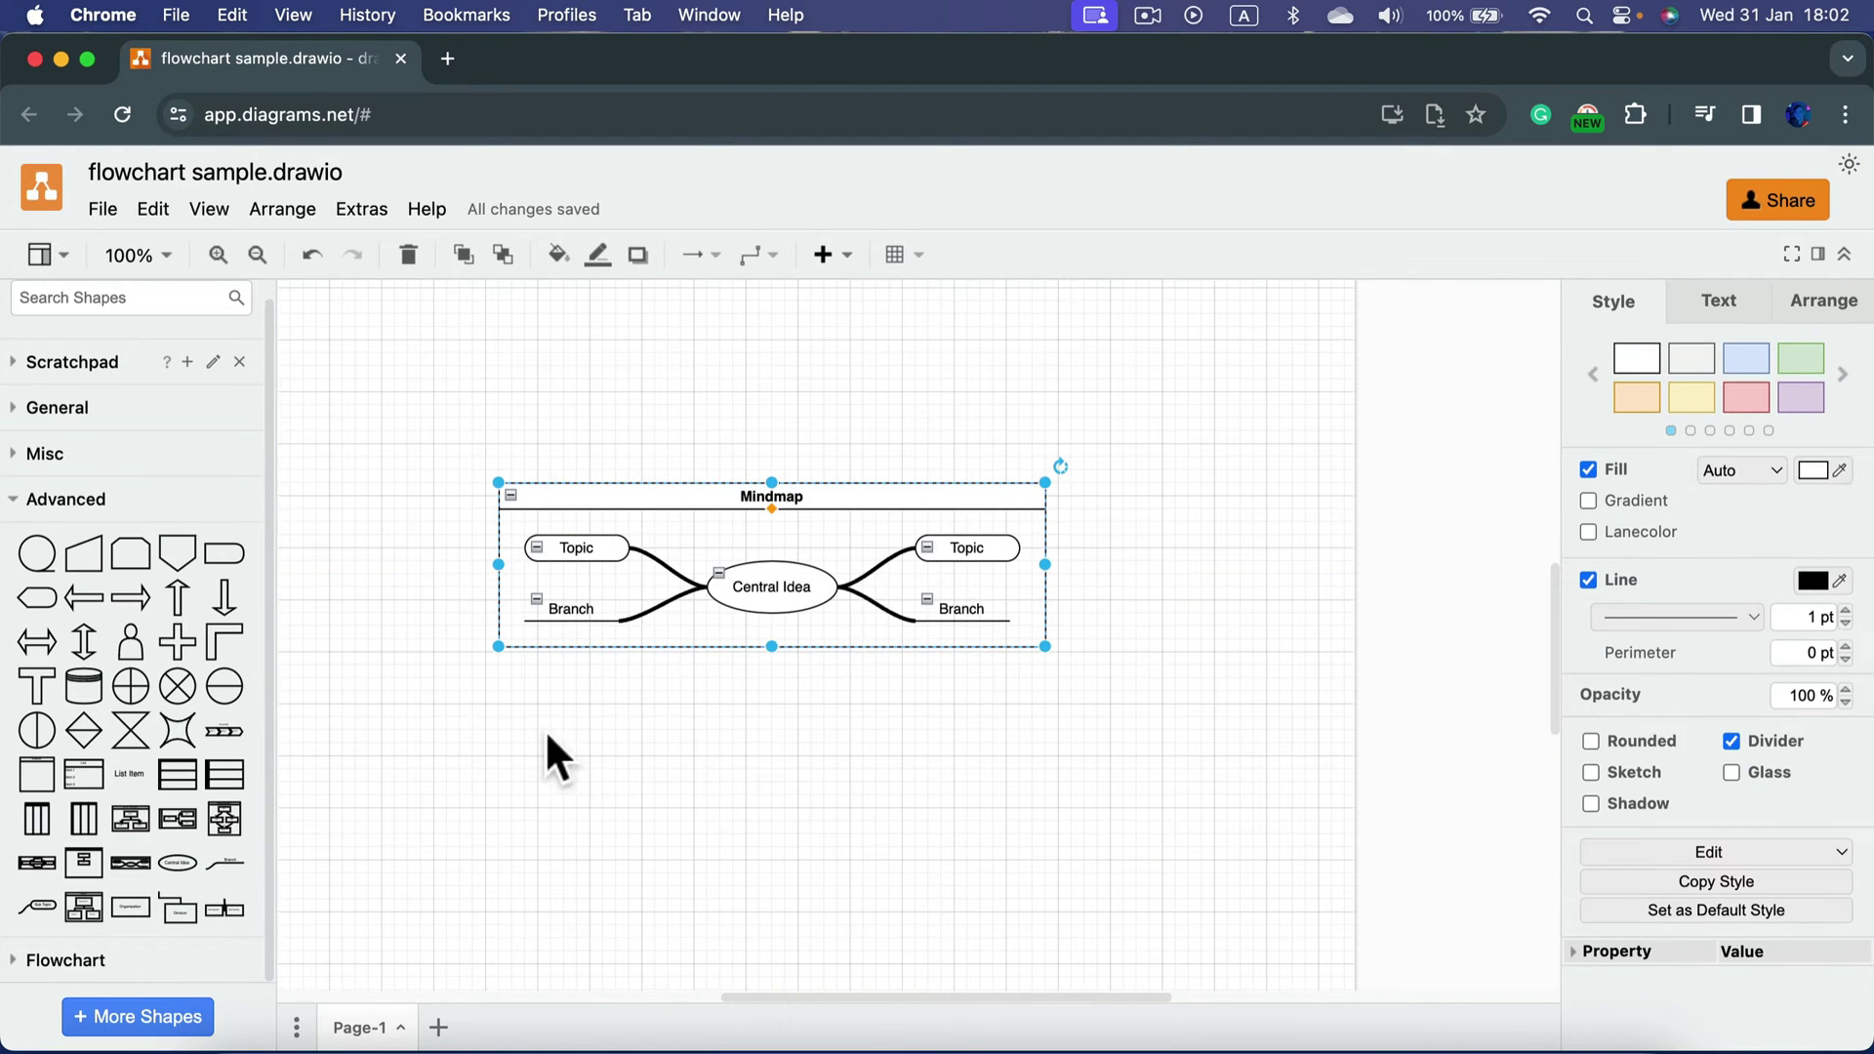
Step: Double-click the Mindmap title label to edit its text
double_click(760, 498)
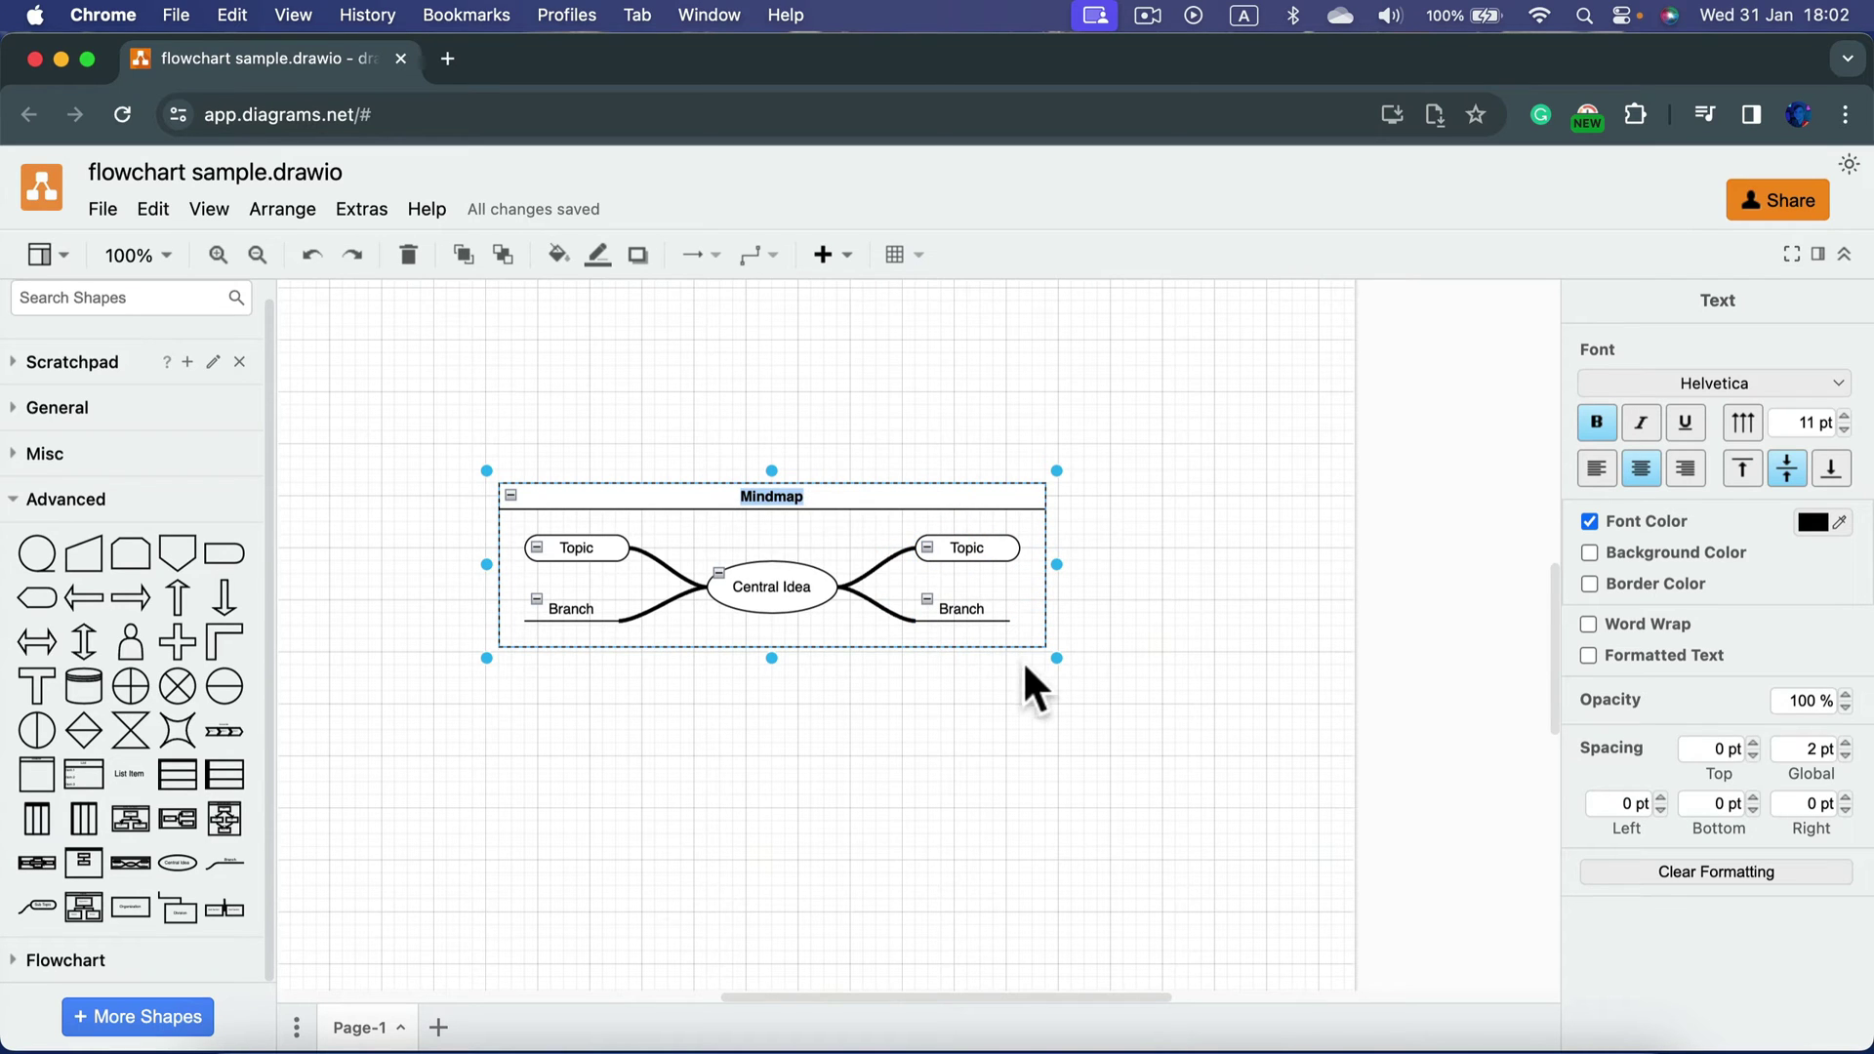
Step: Enlarge the Mindmap container to about 490 x 330 and nudge Central Idea slightly
left_click_drag(1059, 667, 1152, 852)
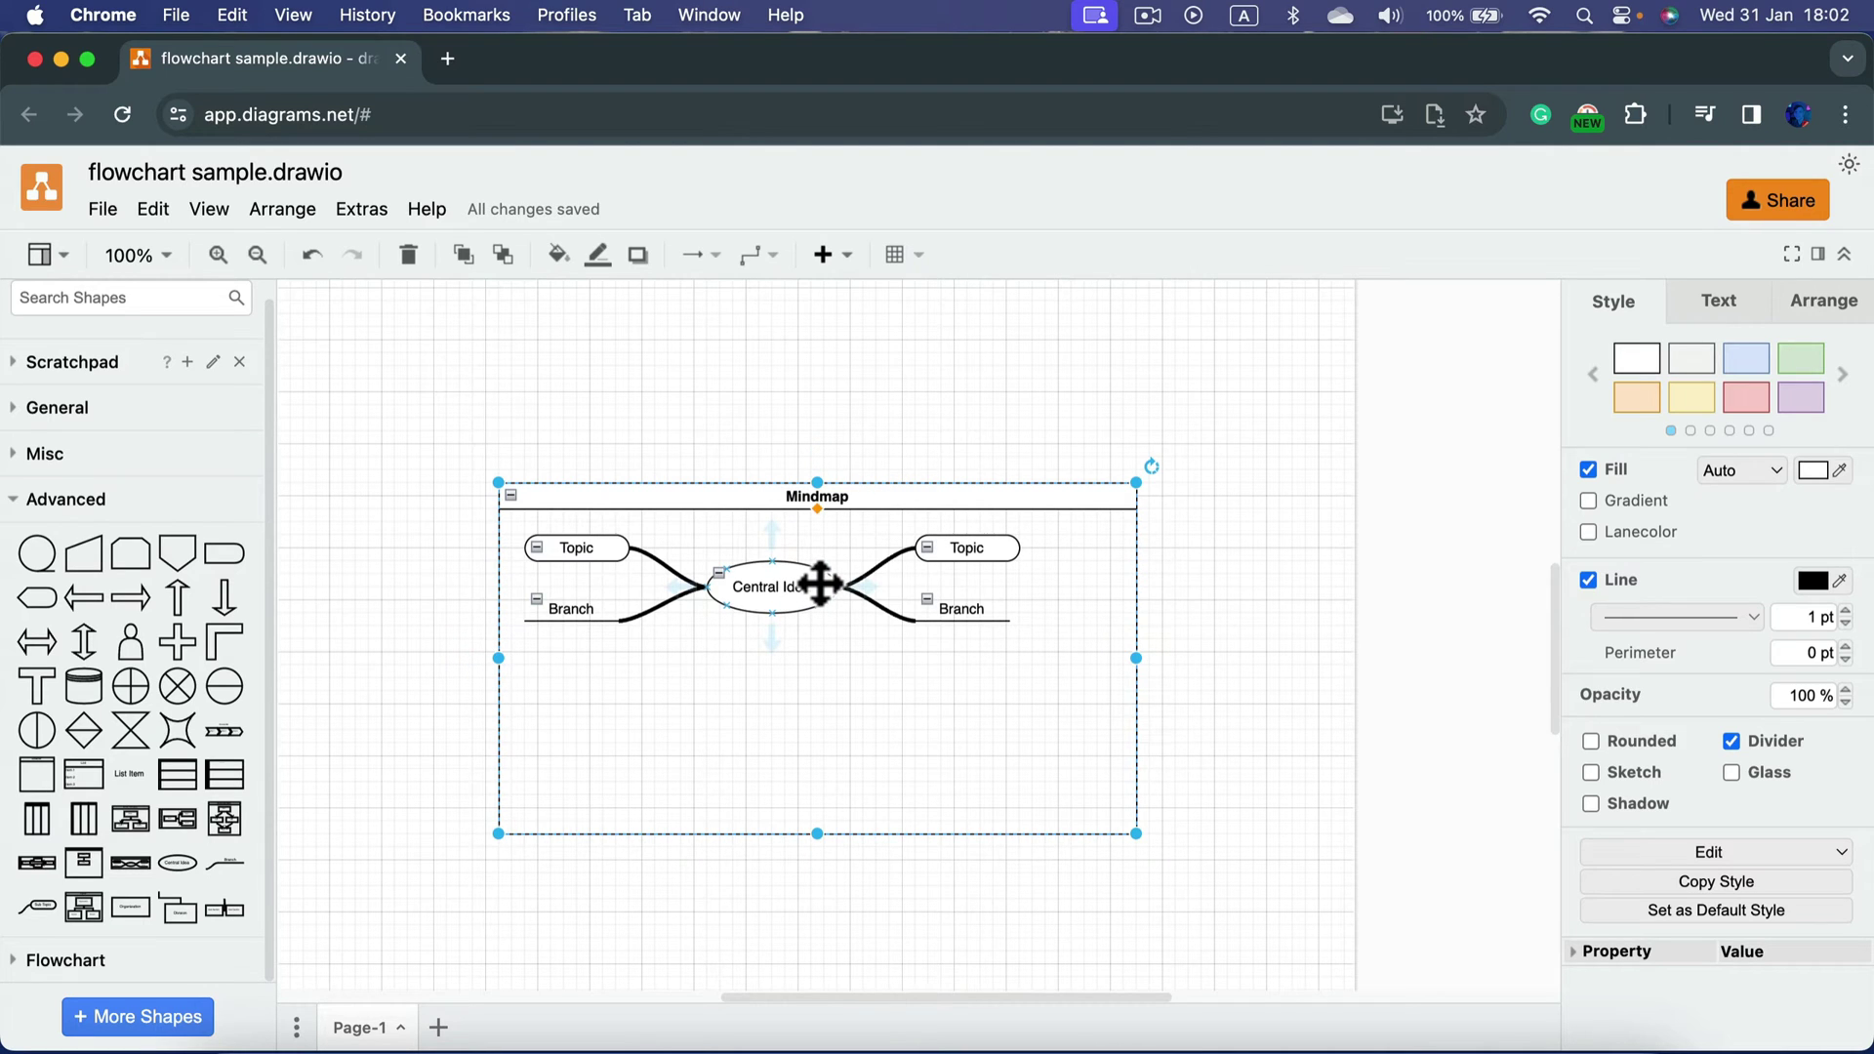
mouse_move(820, 584)
left_mouse_down()
mouse_move(845, 613)
mouse_move(819, 582)
mouse_move(834, 618)
mouse_move(794, 627)
mouse_move(818, 553)
mouse_move(826, 643)
mouse_move(773, 567)
mouse_move(783, 633)
mouse_move(814, 554)
mouse_move(811, 572)
left_mouse_up()
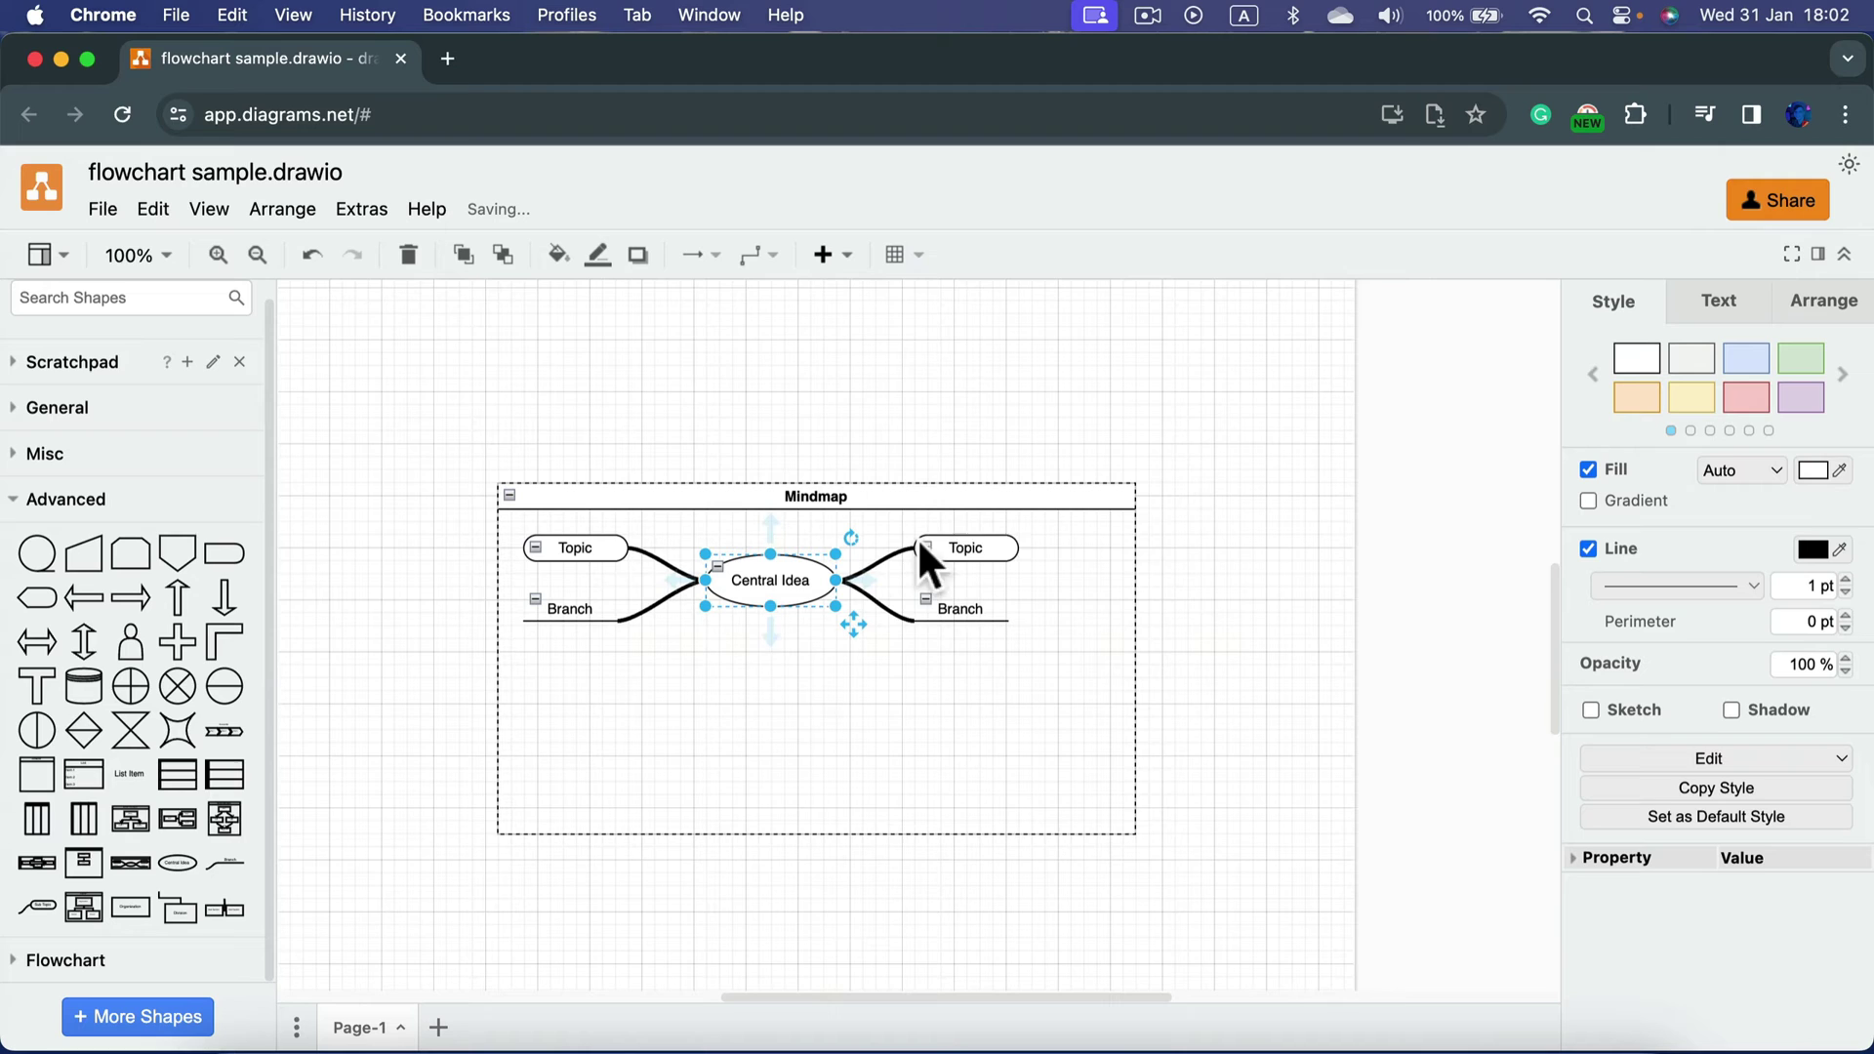
Step: Add a new Topic above the right Topic and a new Branch below the right Branch
left_click(994, 546)
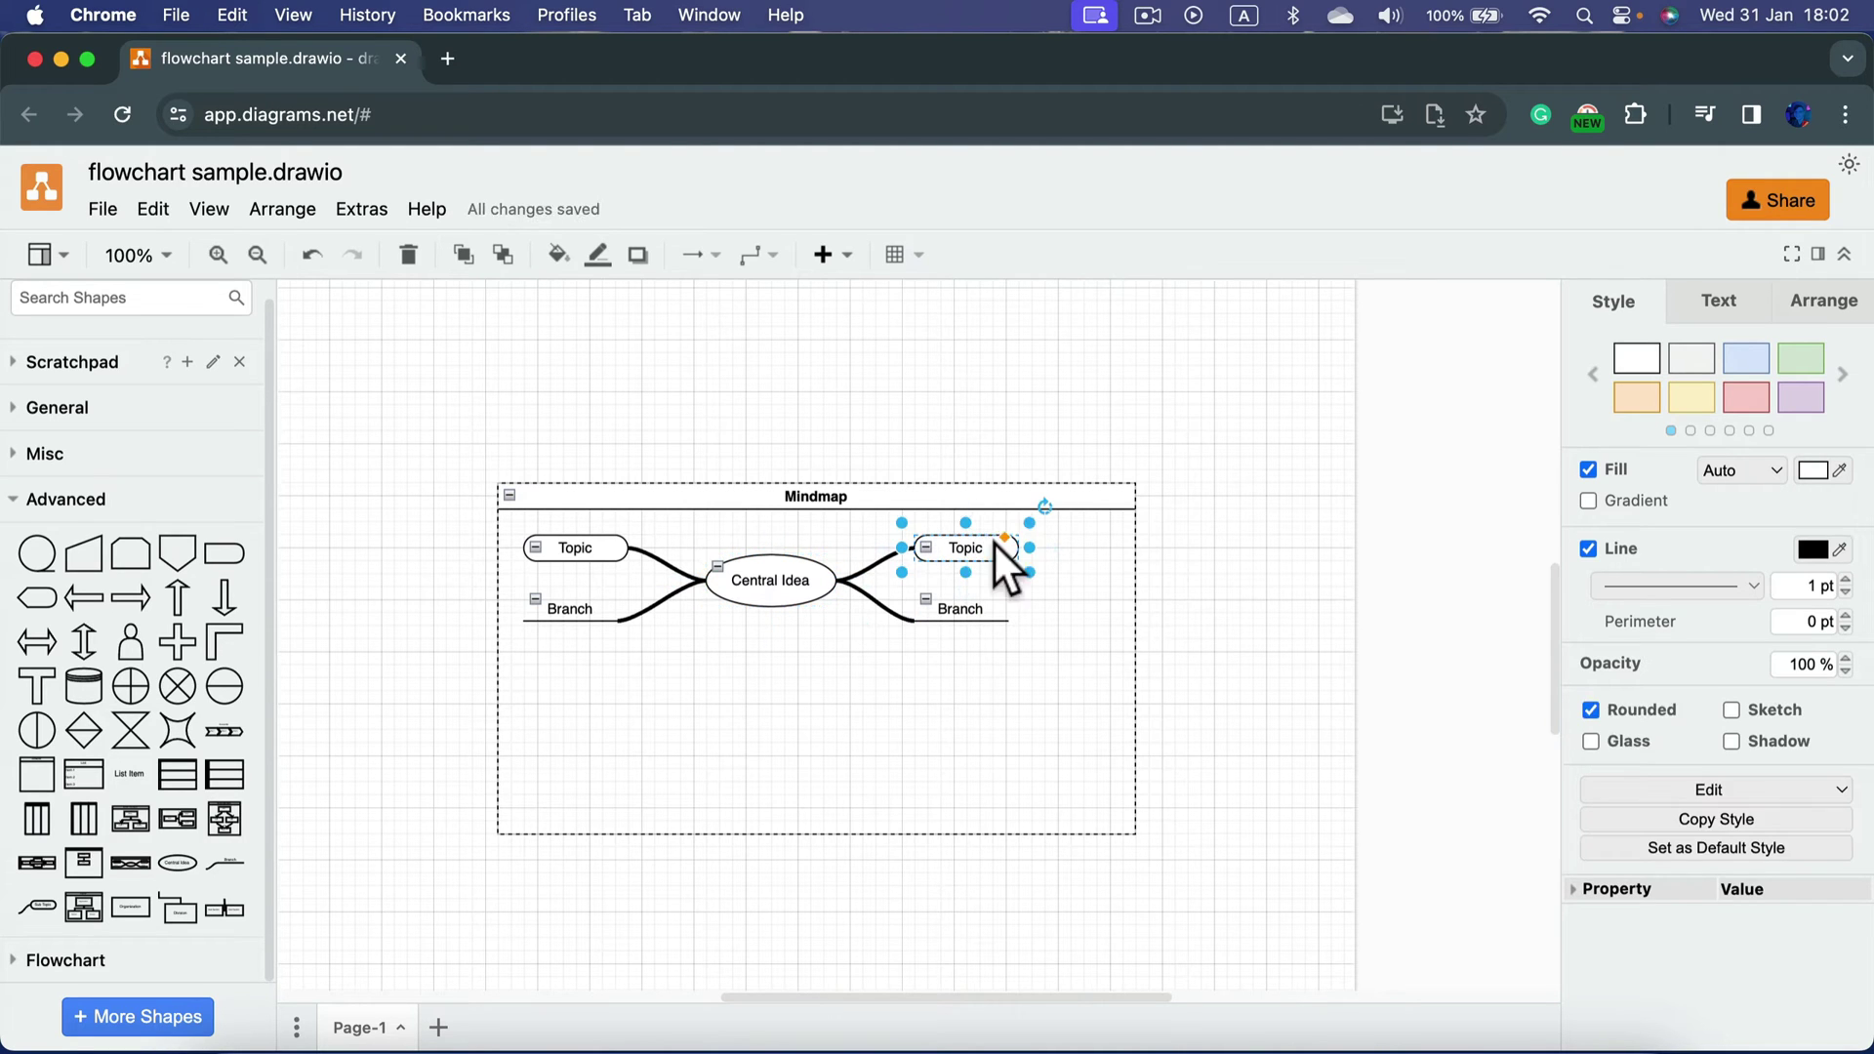
mouse_move(875, 547)
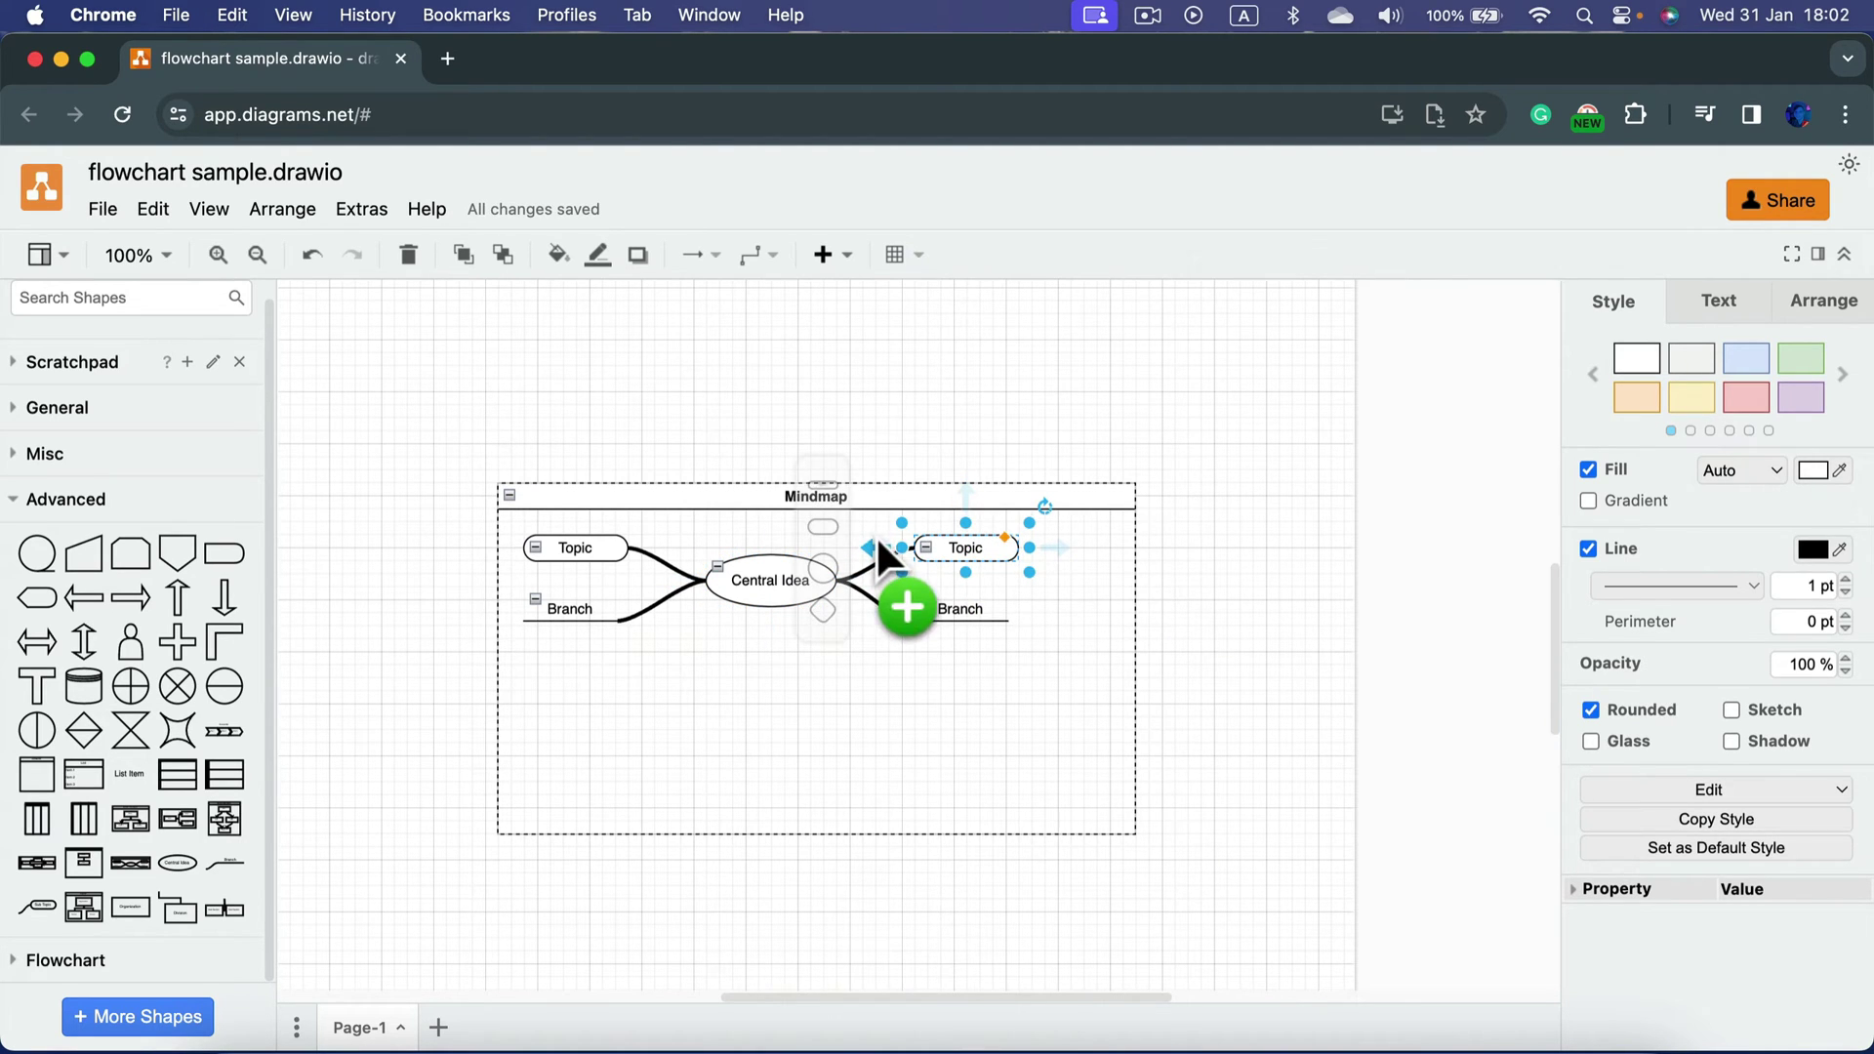
left_click(959, 490)
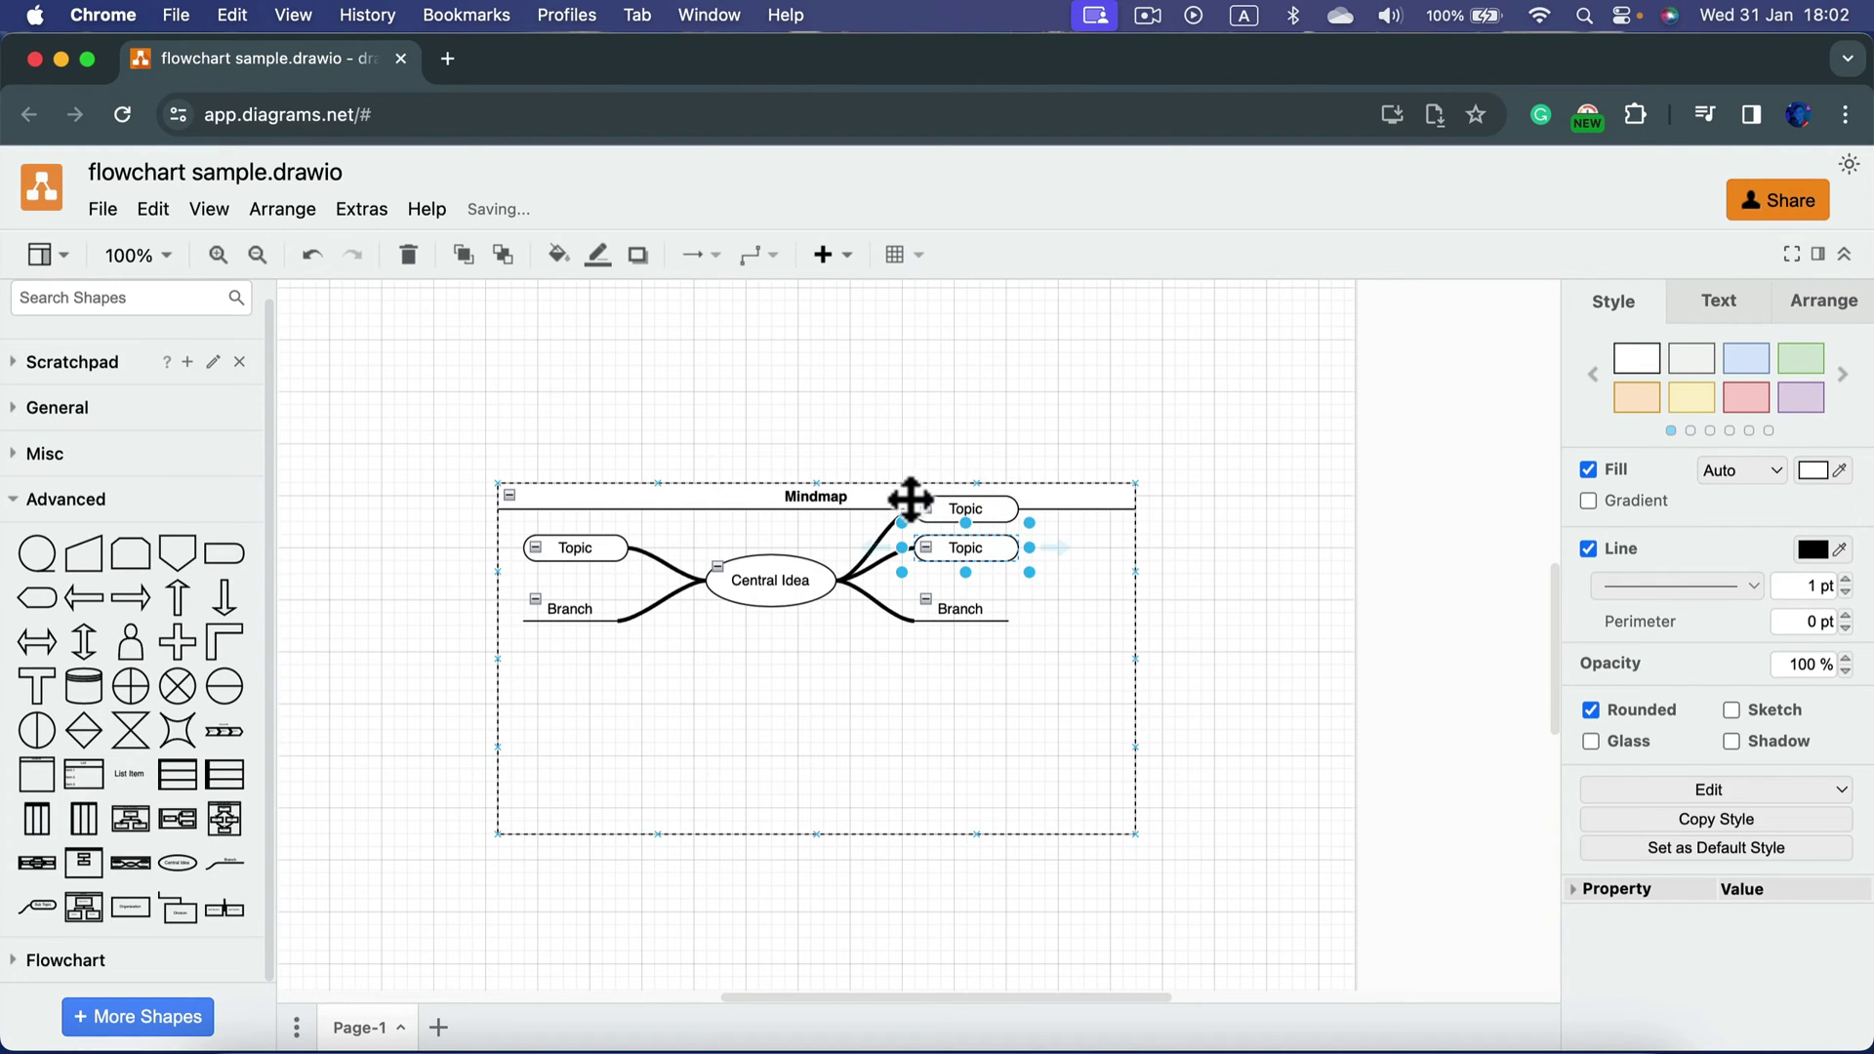
left_click(952, 607)
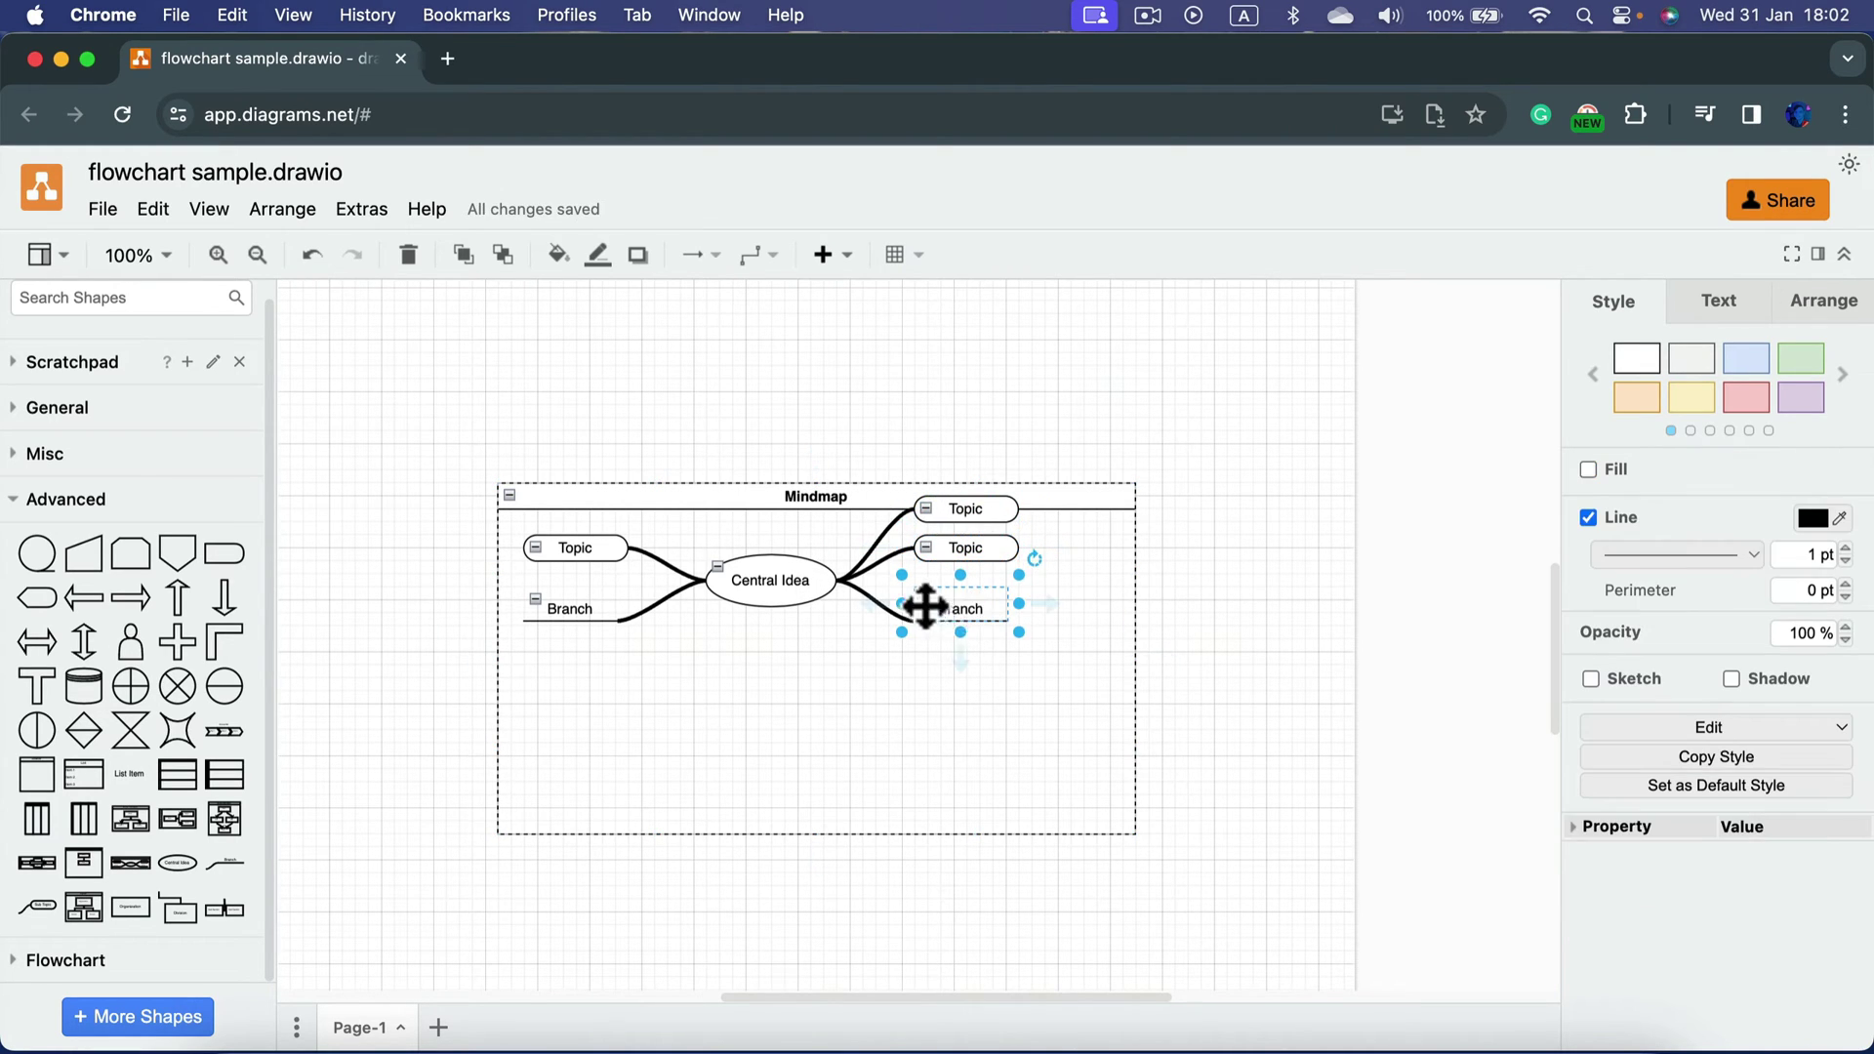
left_click(956, 647)
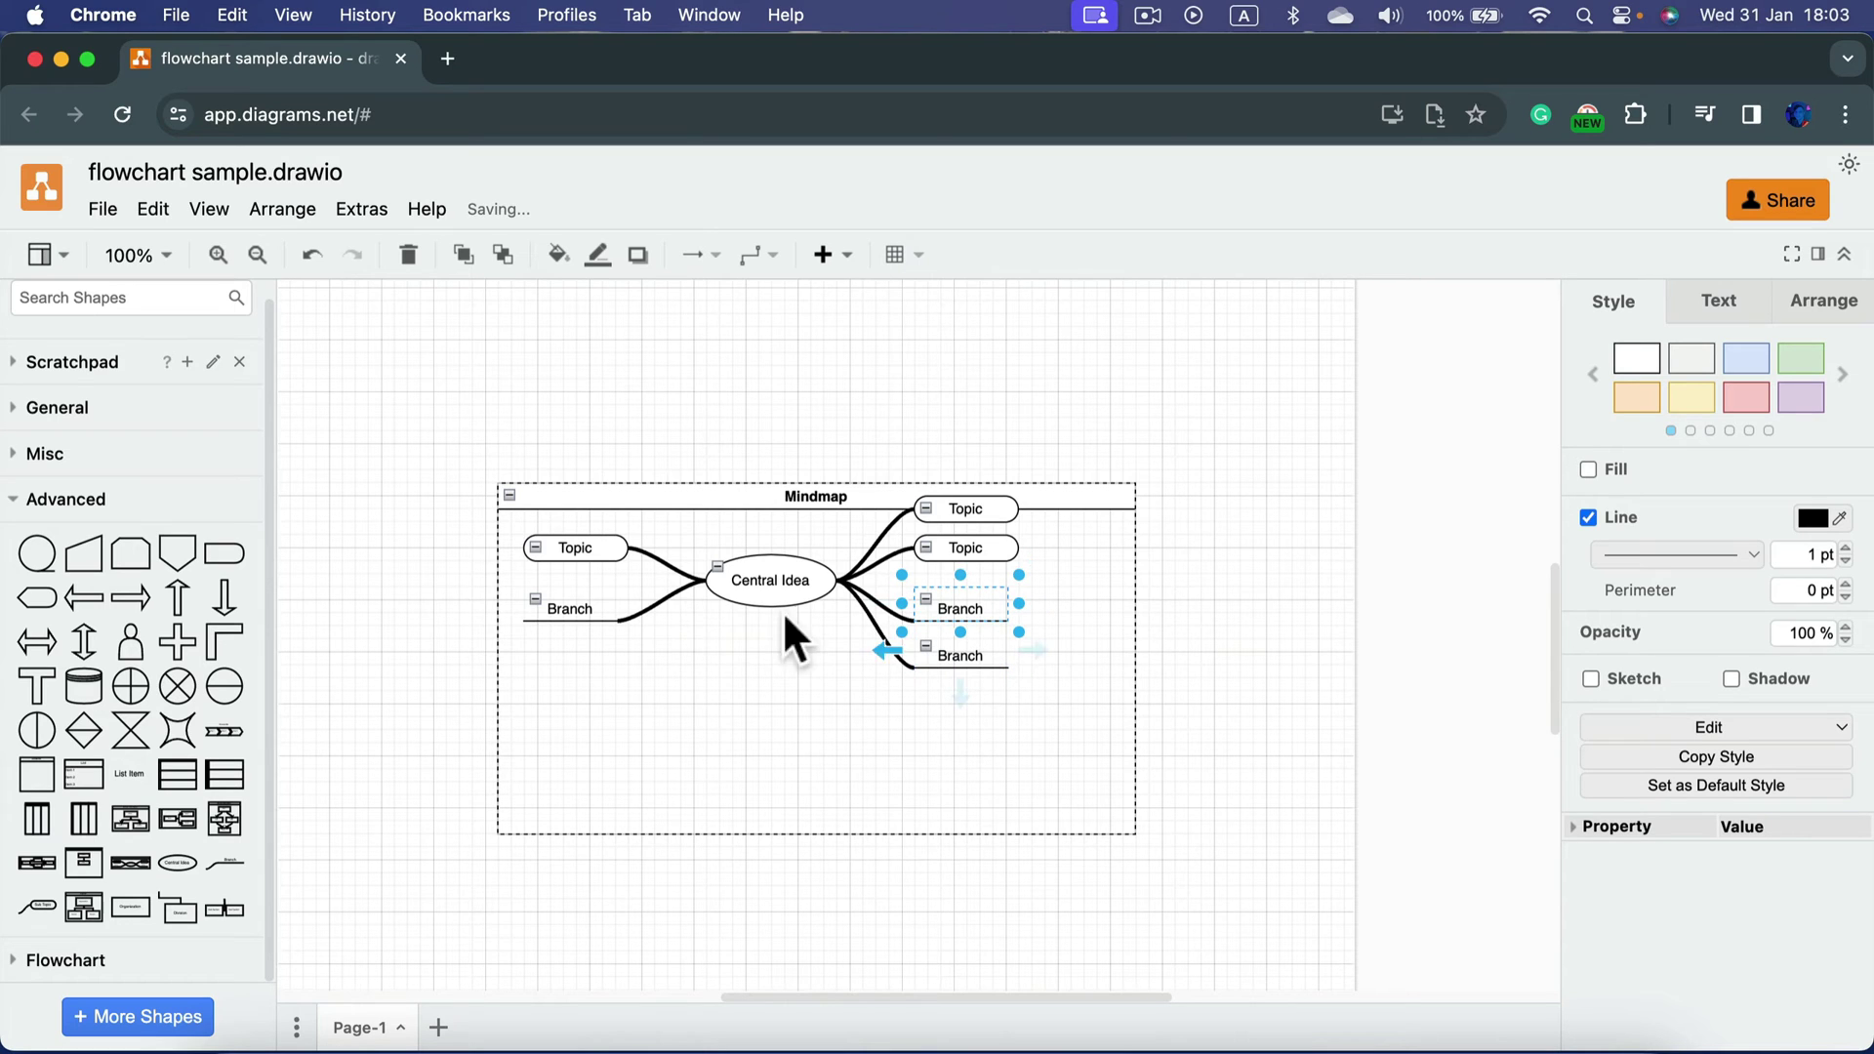
Step: Add a Branch below the left Branch, plus child Branch and Topic nodes extending left
left_click(571, 606)
left_click(568, 648)
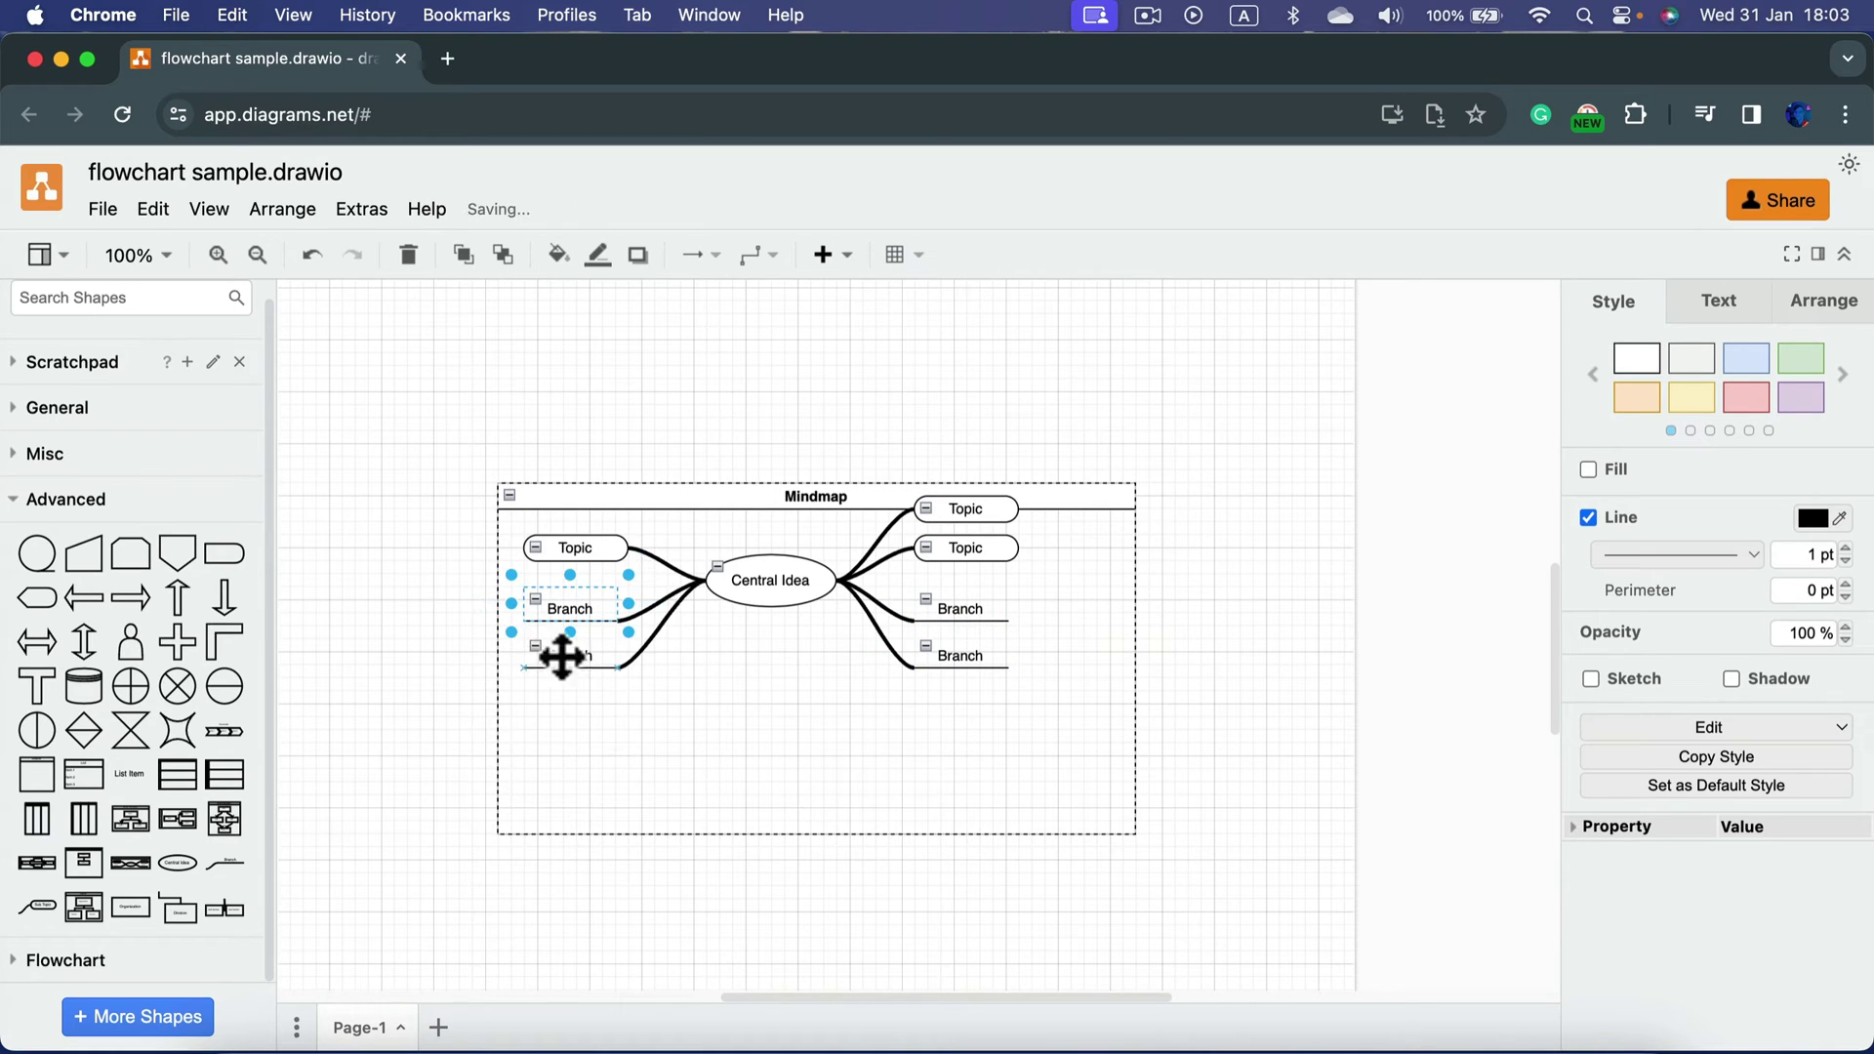
left_click(495, 649)
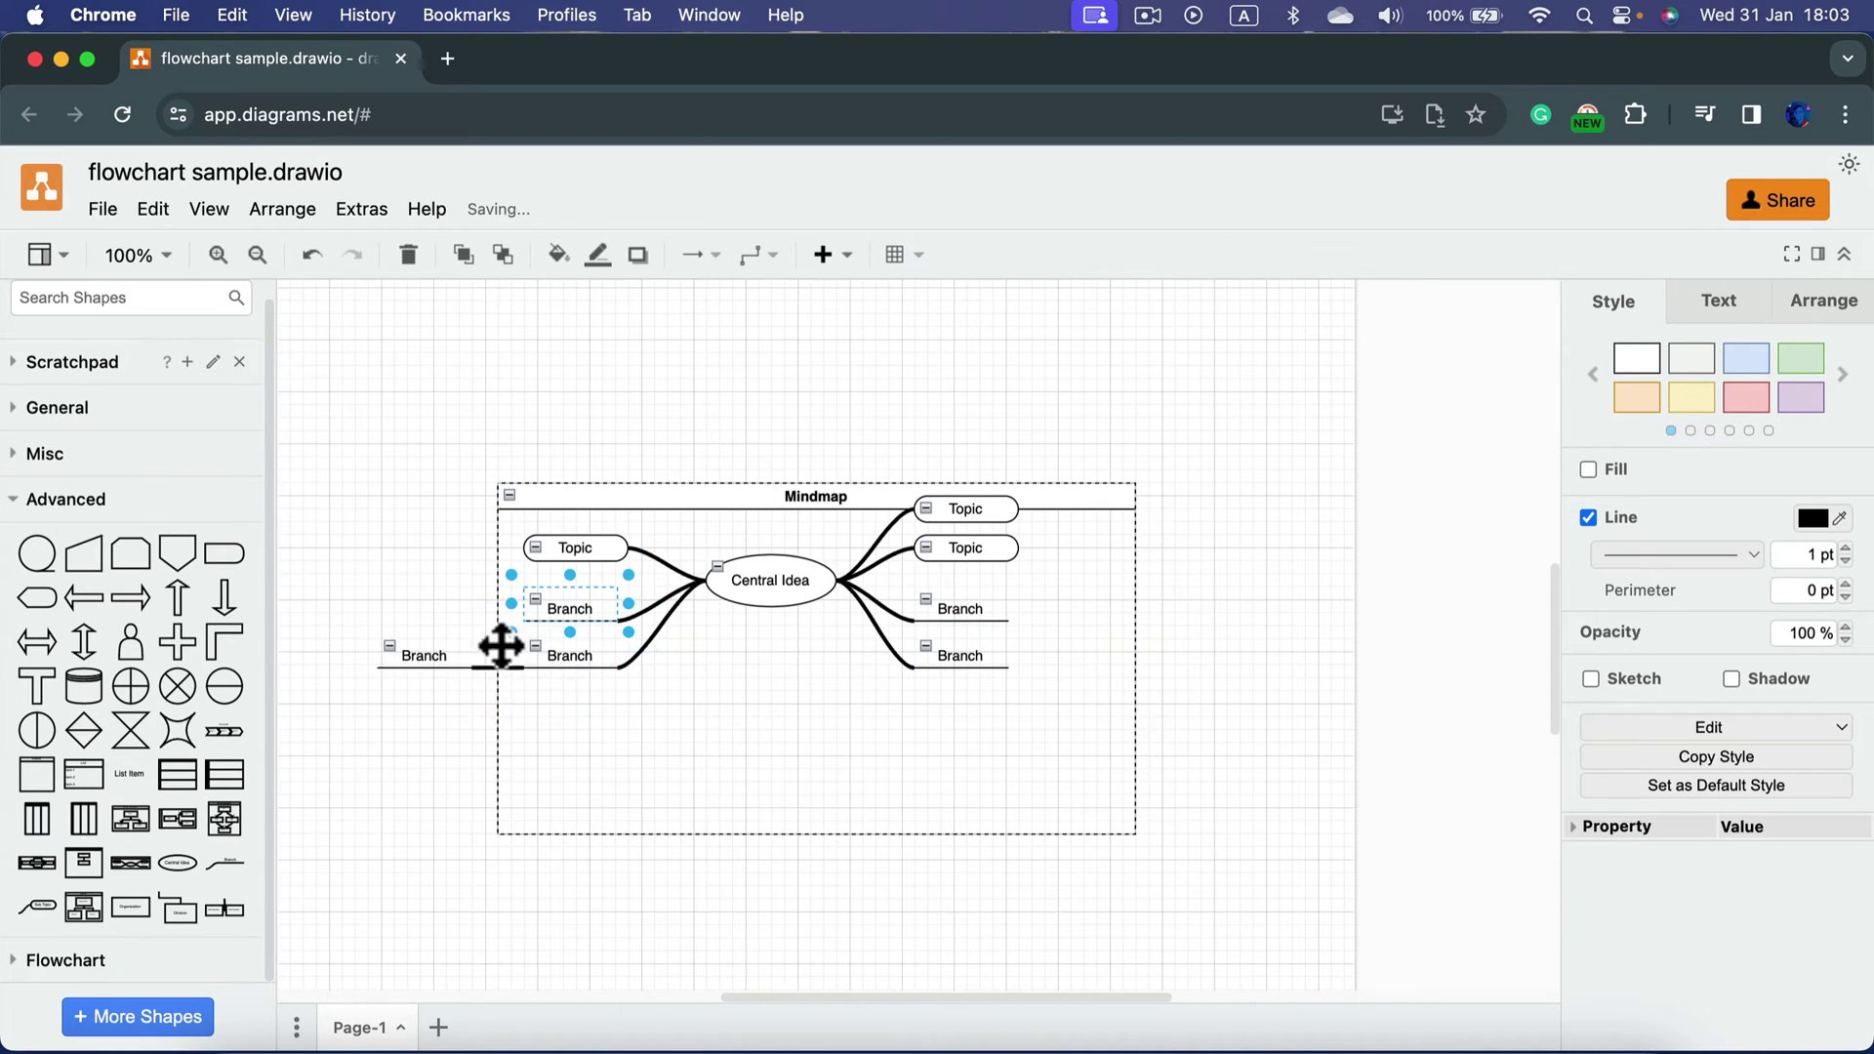
left_click(614, 547)
left_click(478, 542)
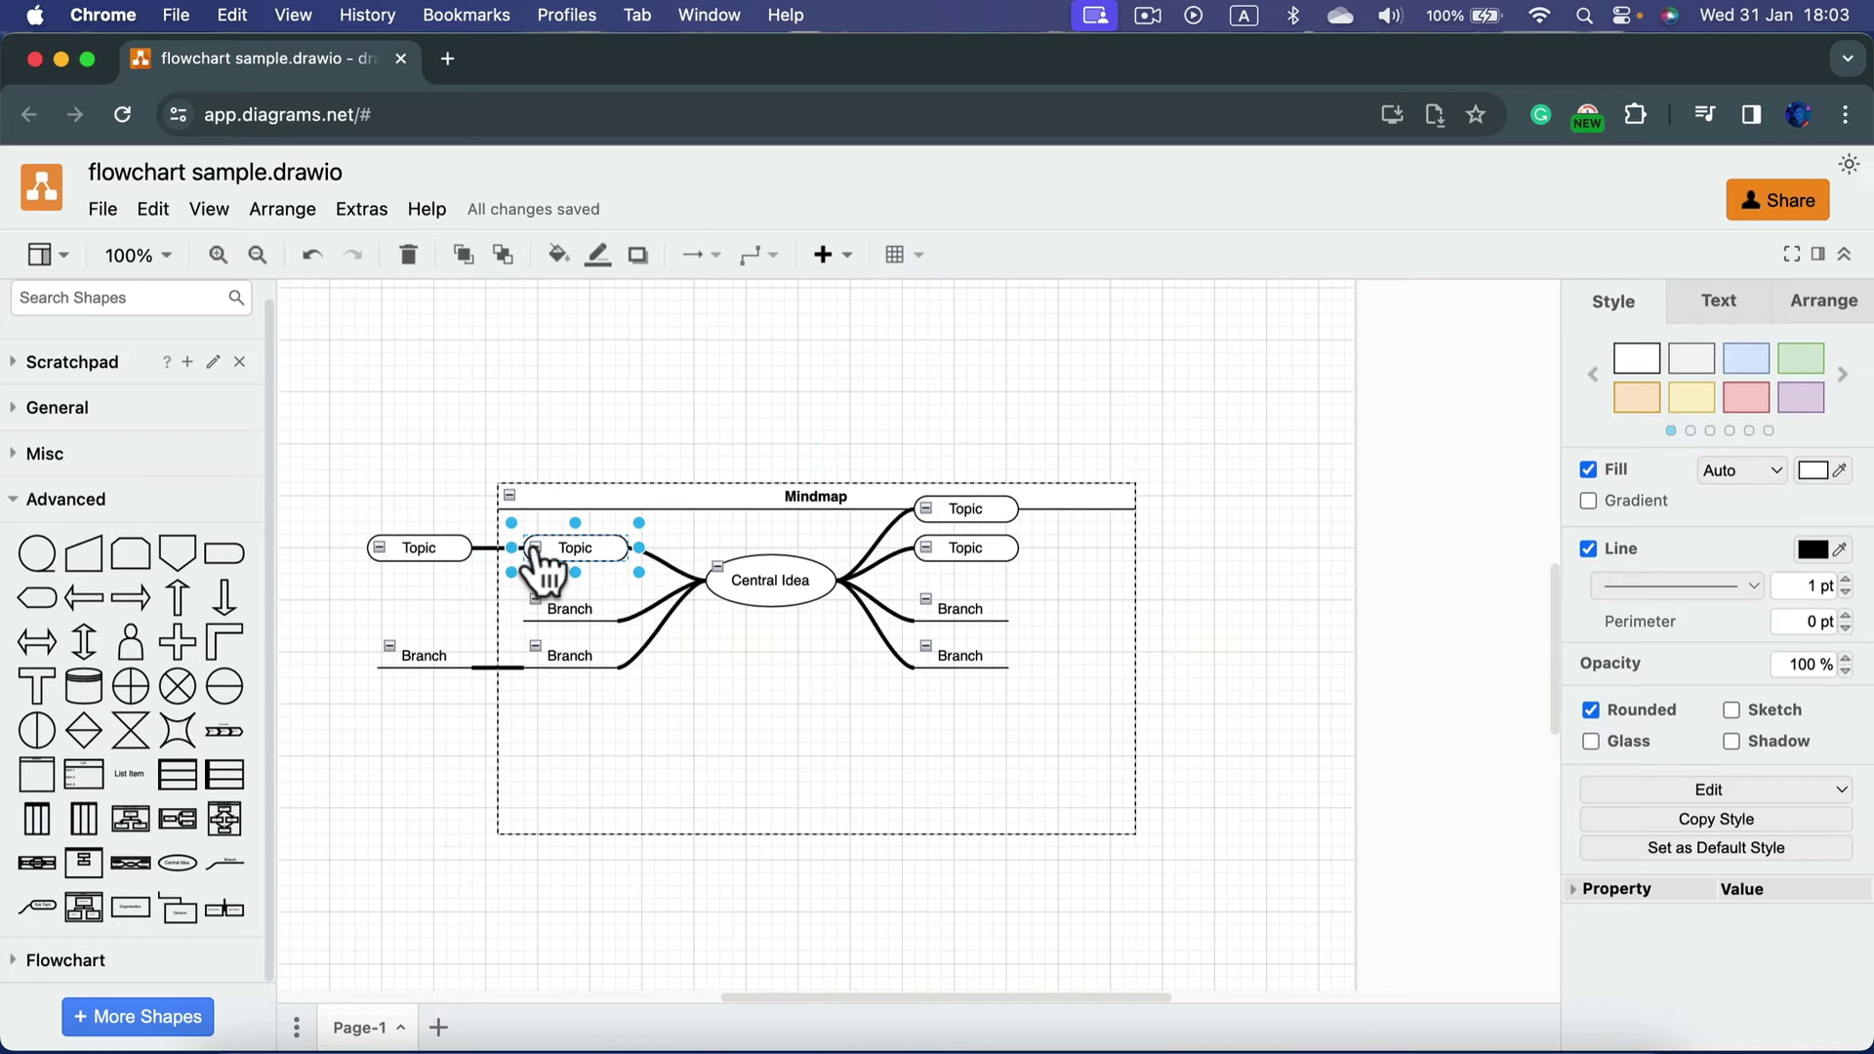
Step: Undo and redo the left child Topic, then fold away both left-side child nodes
key("super+z")
key("super+shift+z")
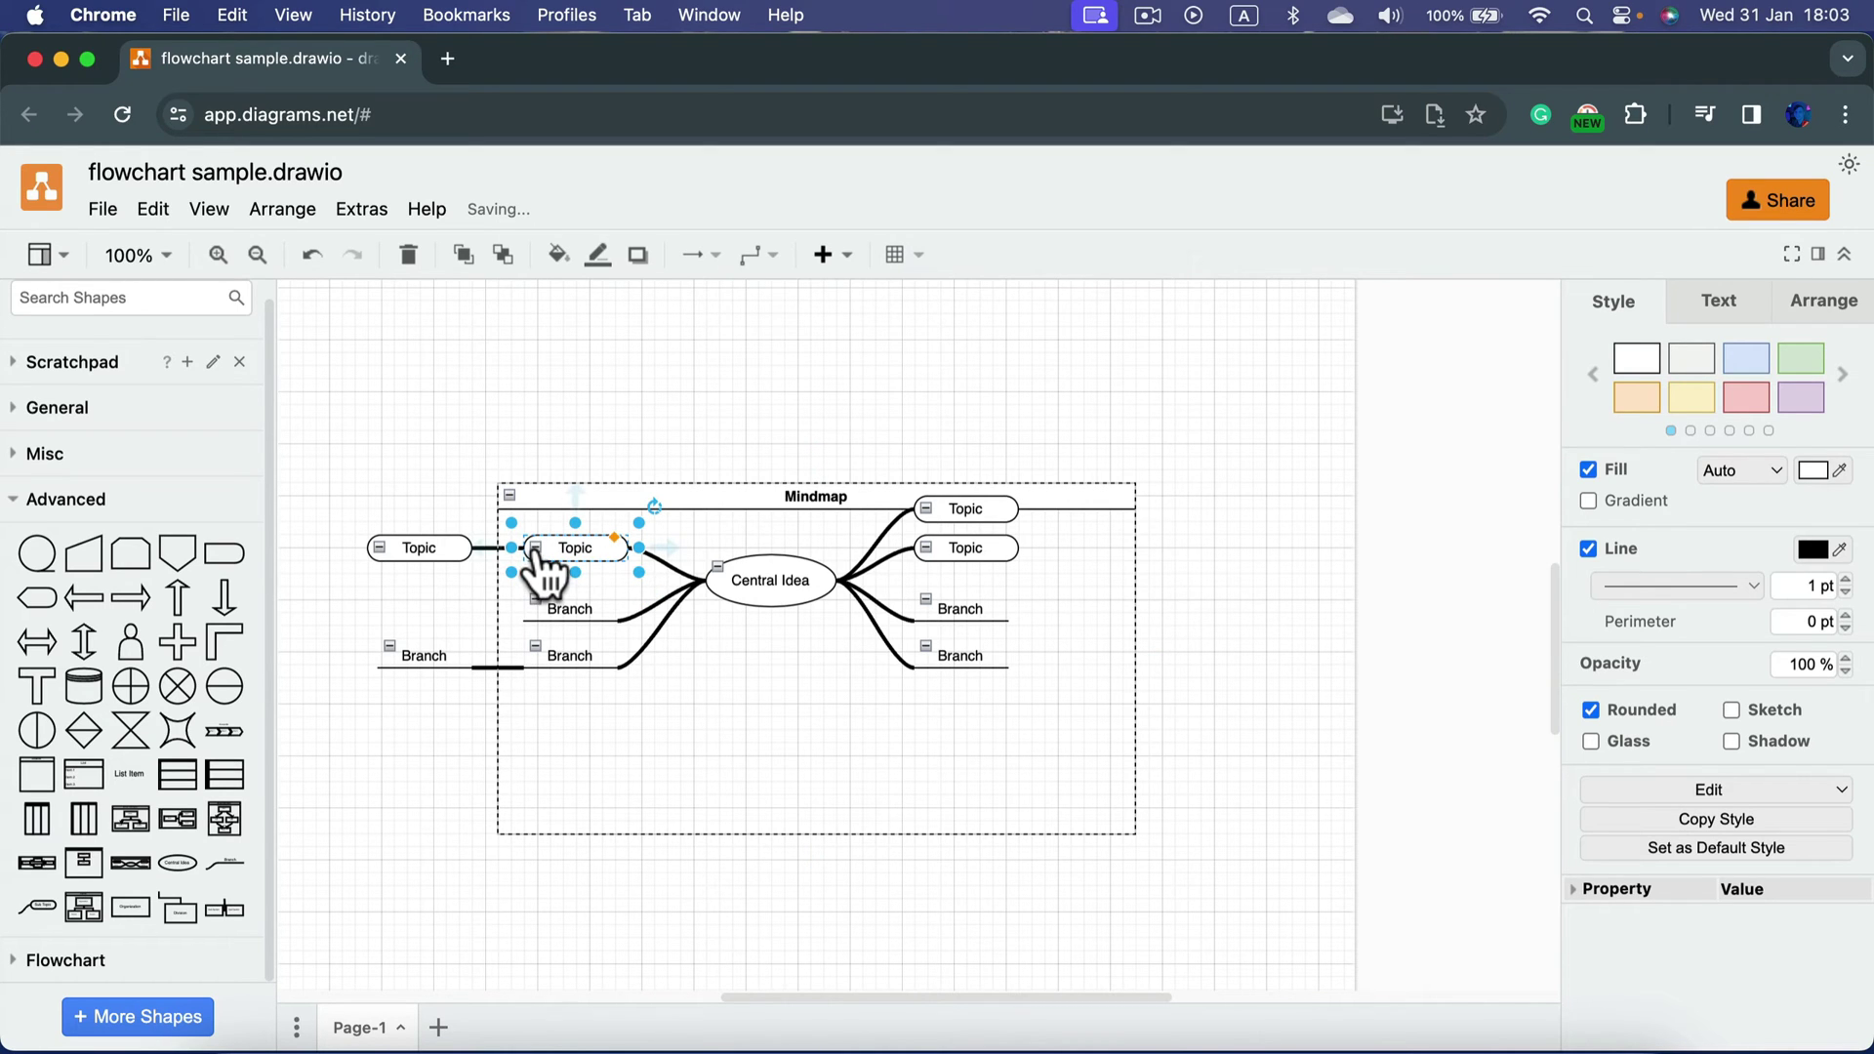
left_click(535, 548)
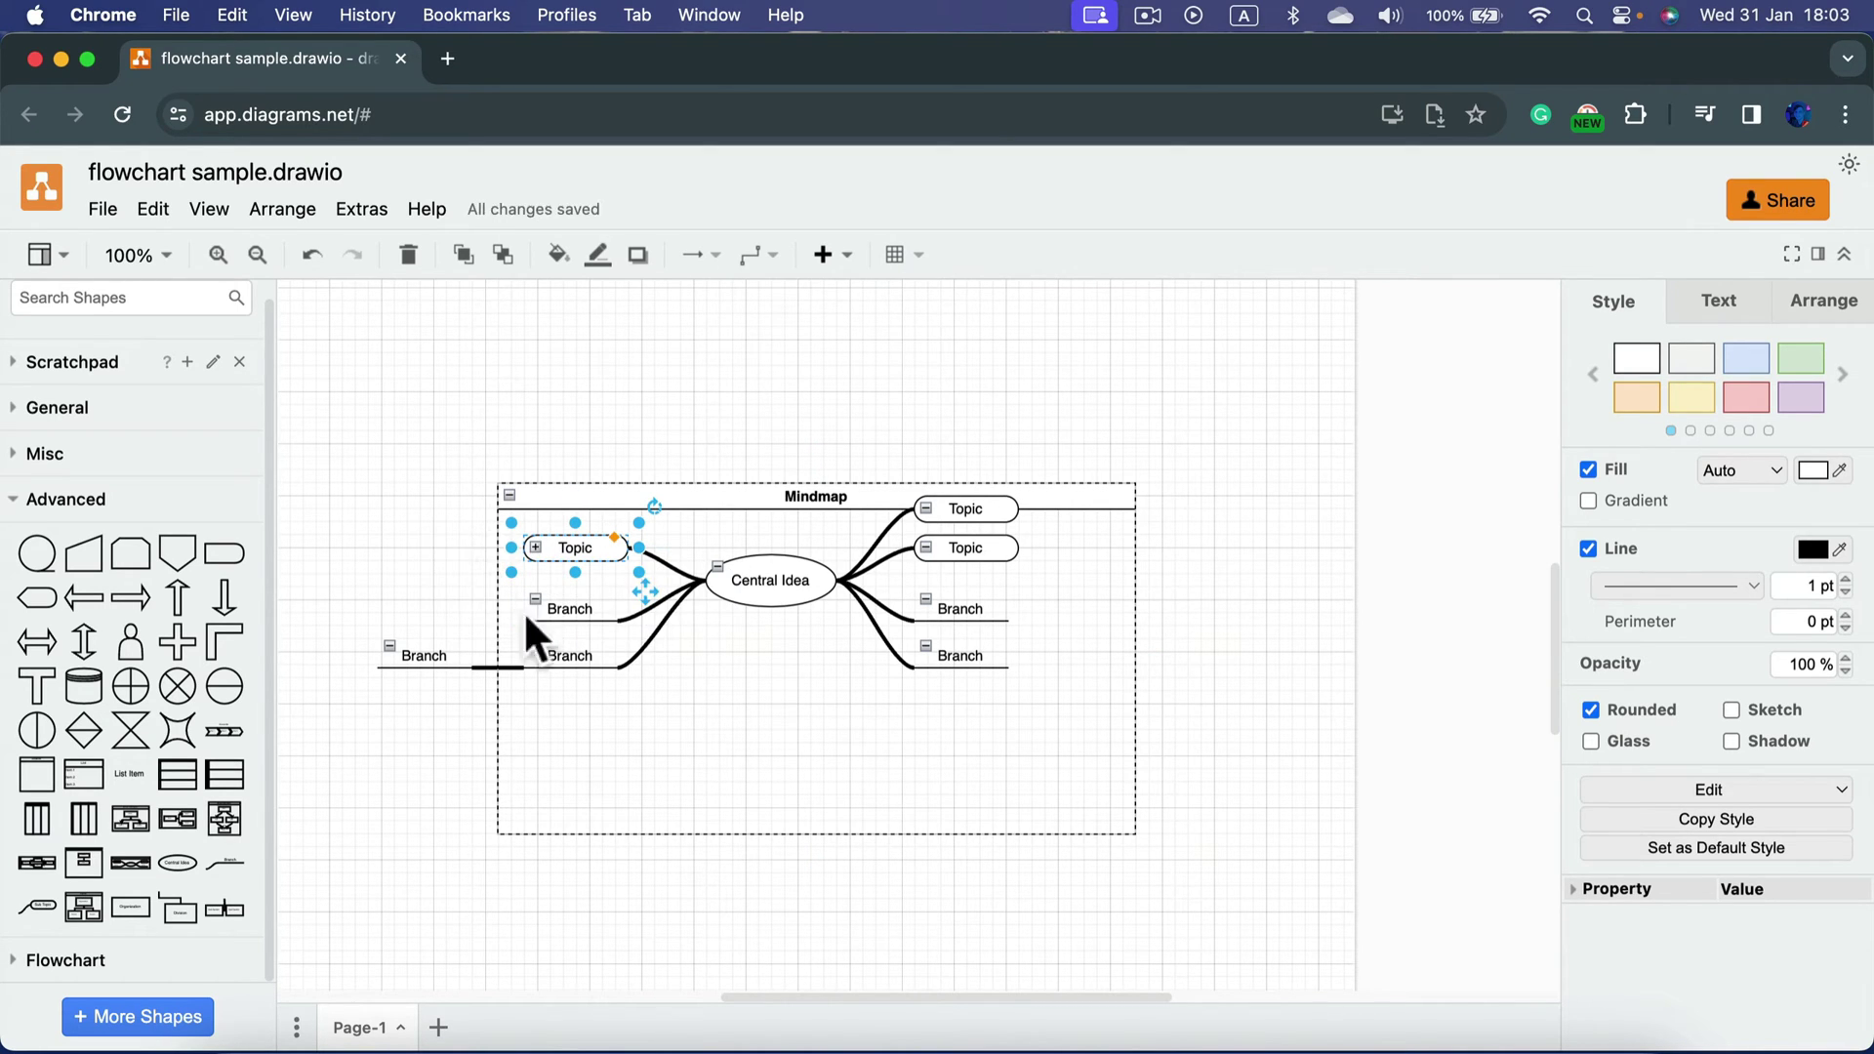
left_click(539, 660)
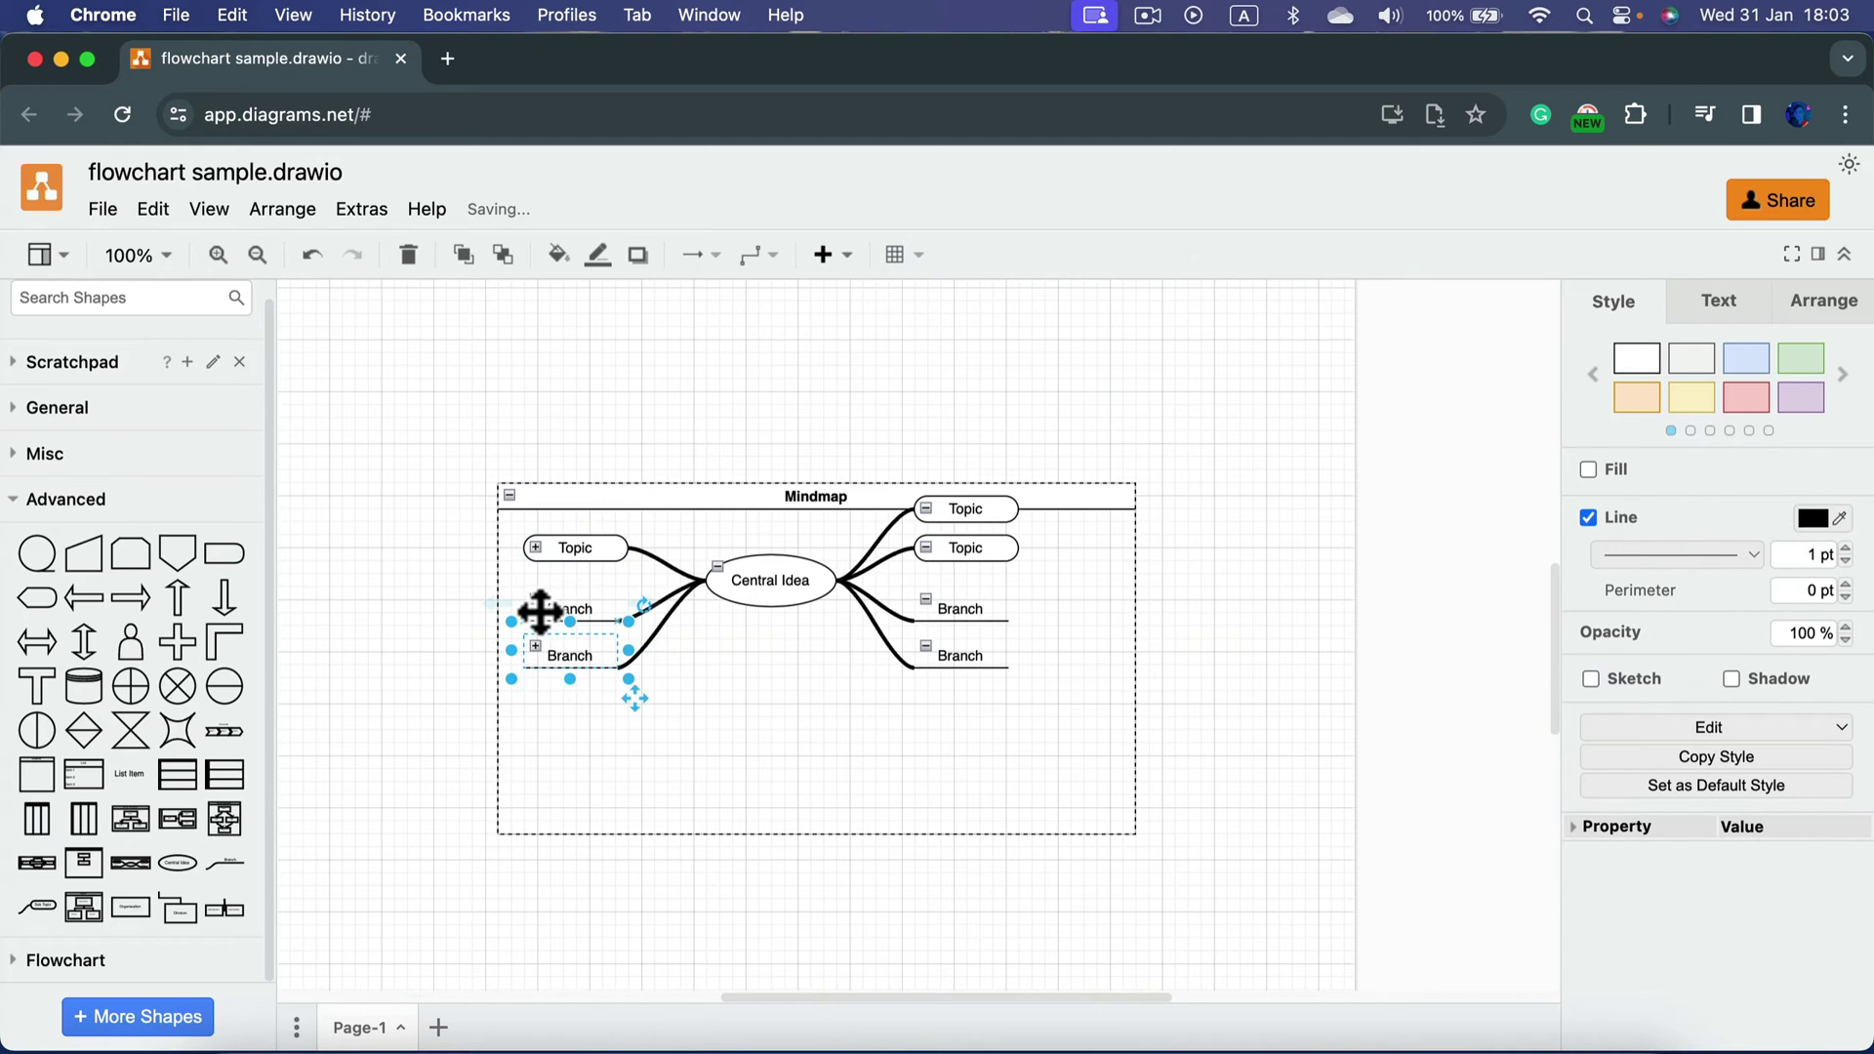
left_click(542, 610)
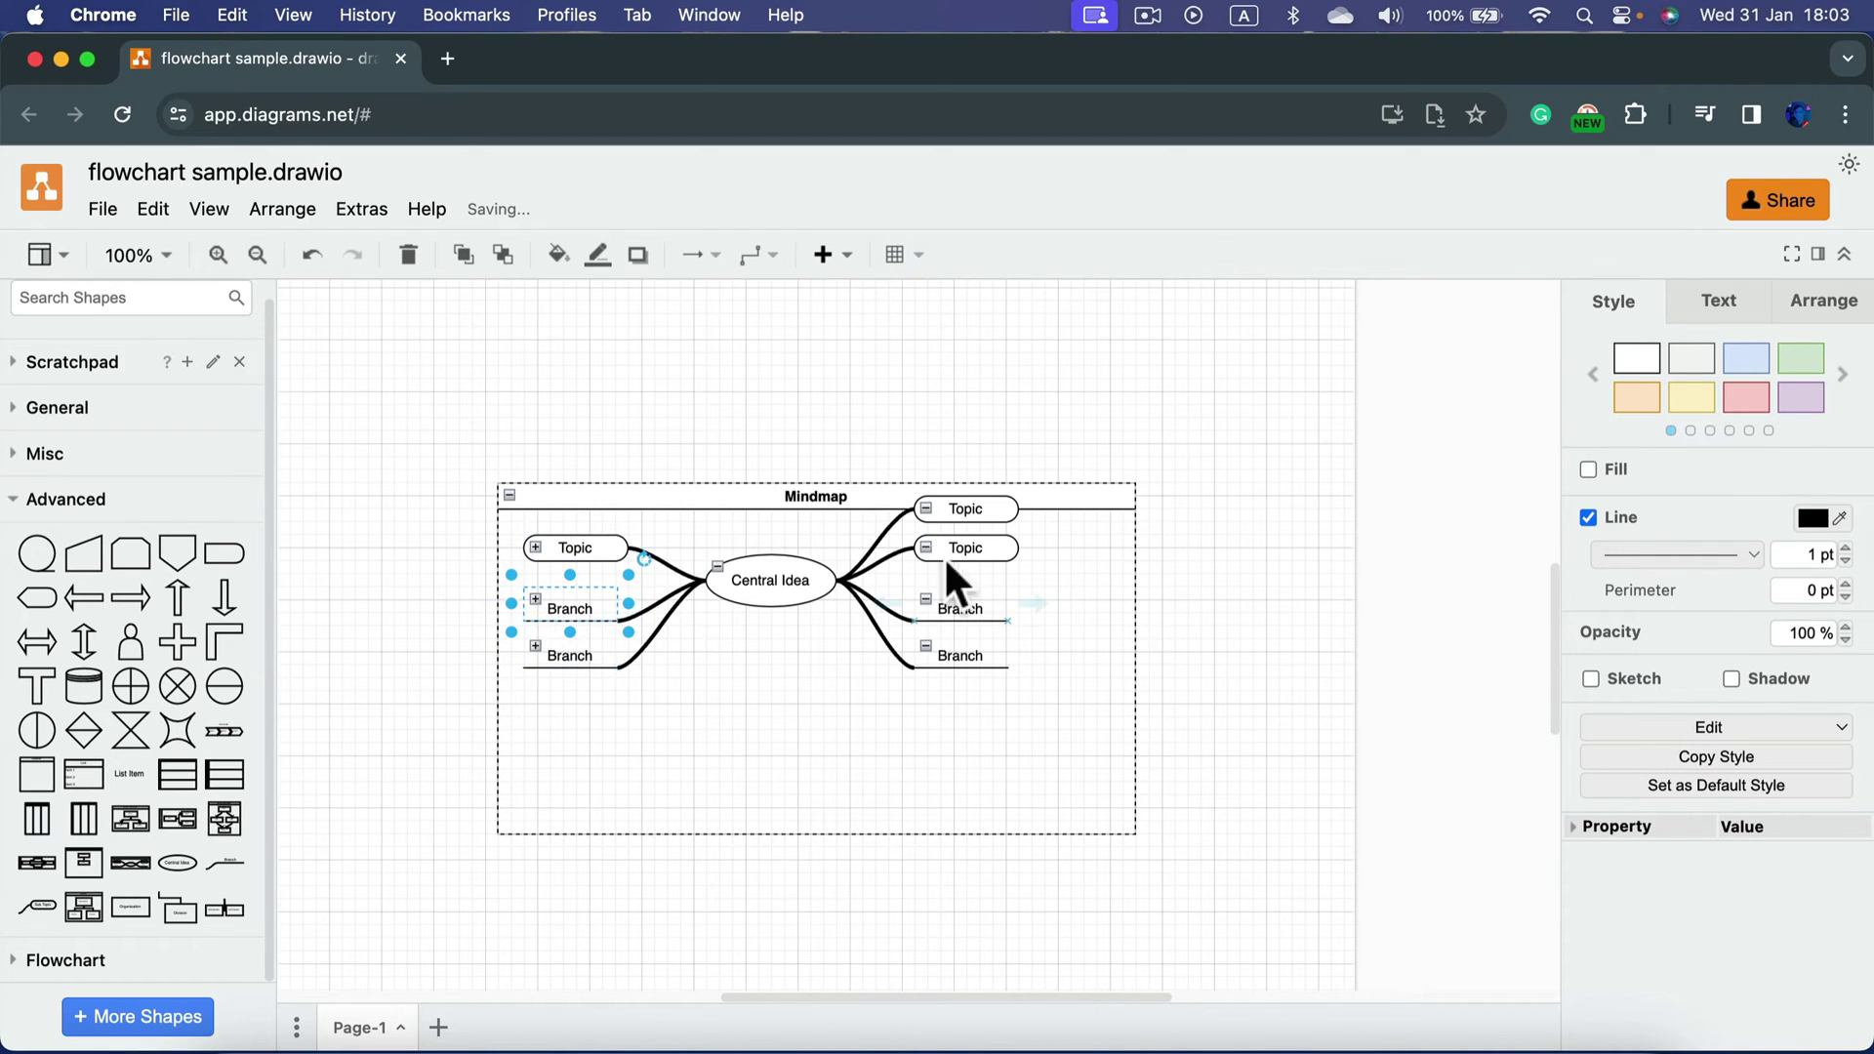
Step: Add three child Topics right of the second right-hand Topic and test folding them
left_click(1037, 549)
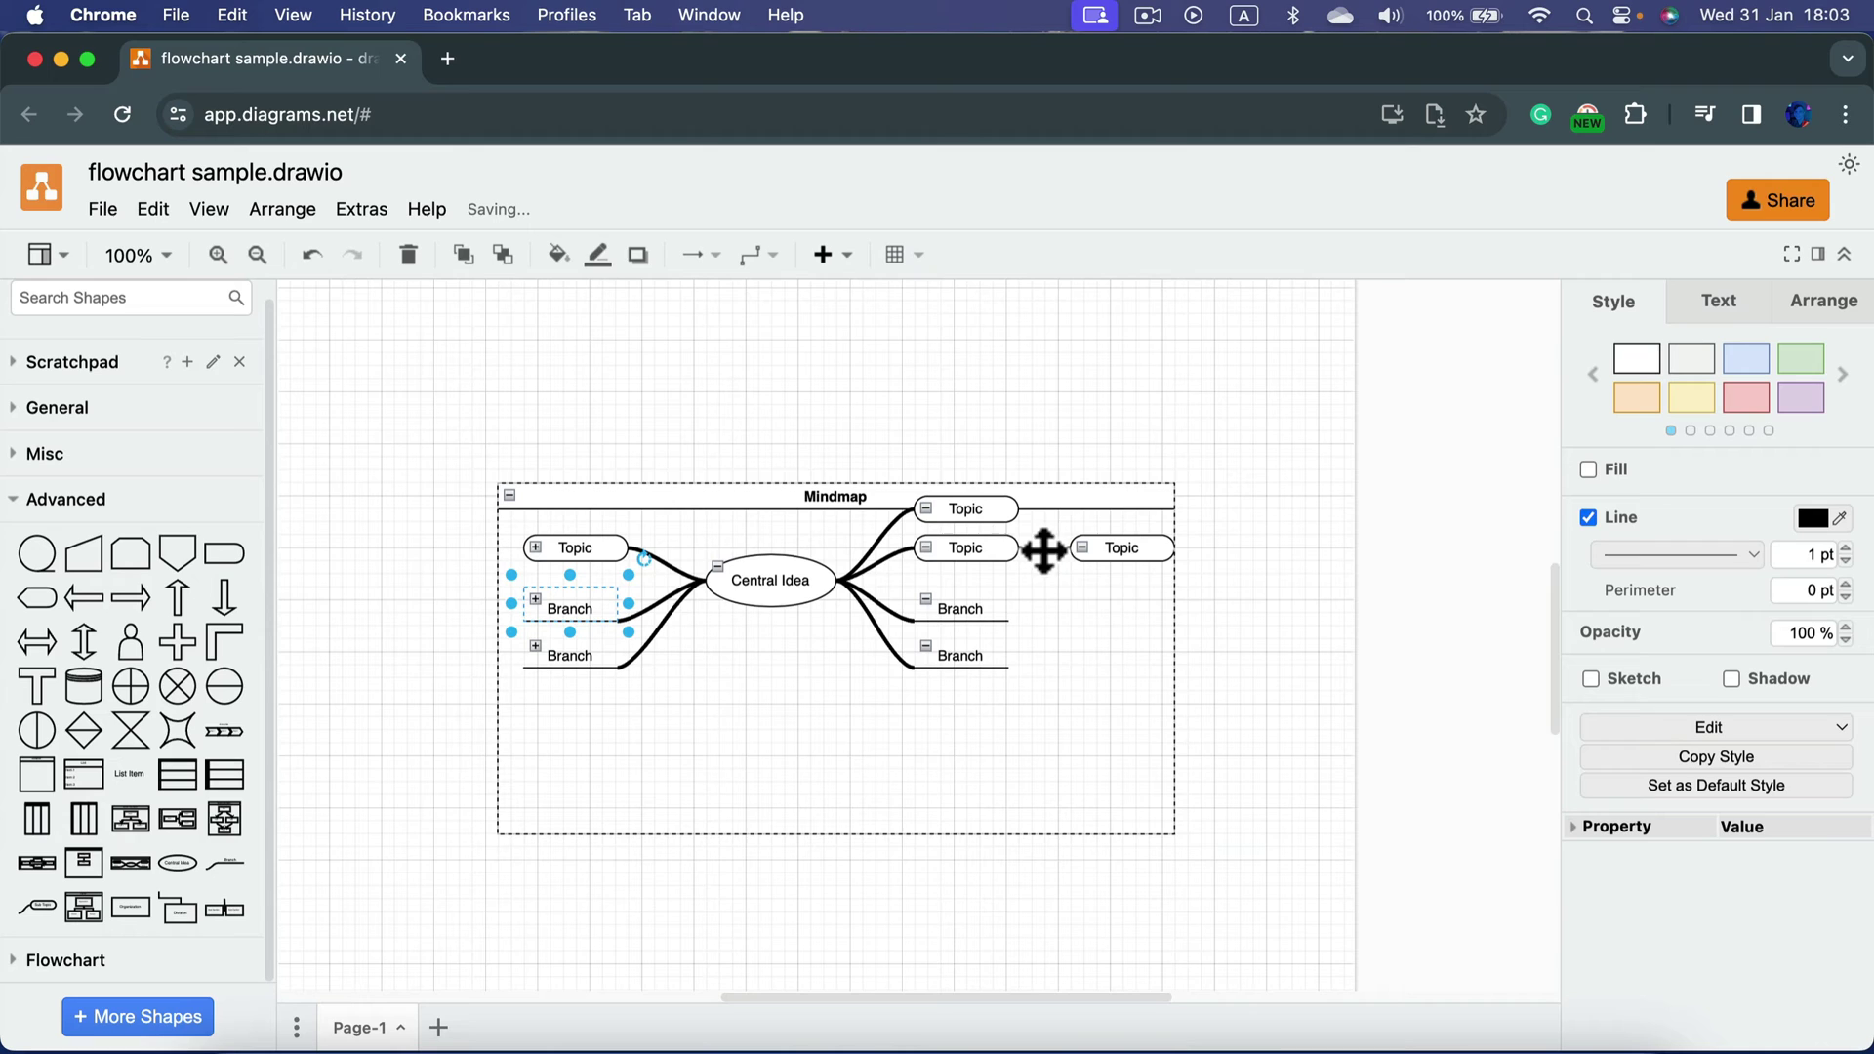
left_click(1124, 578)
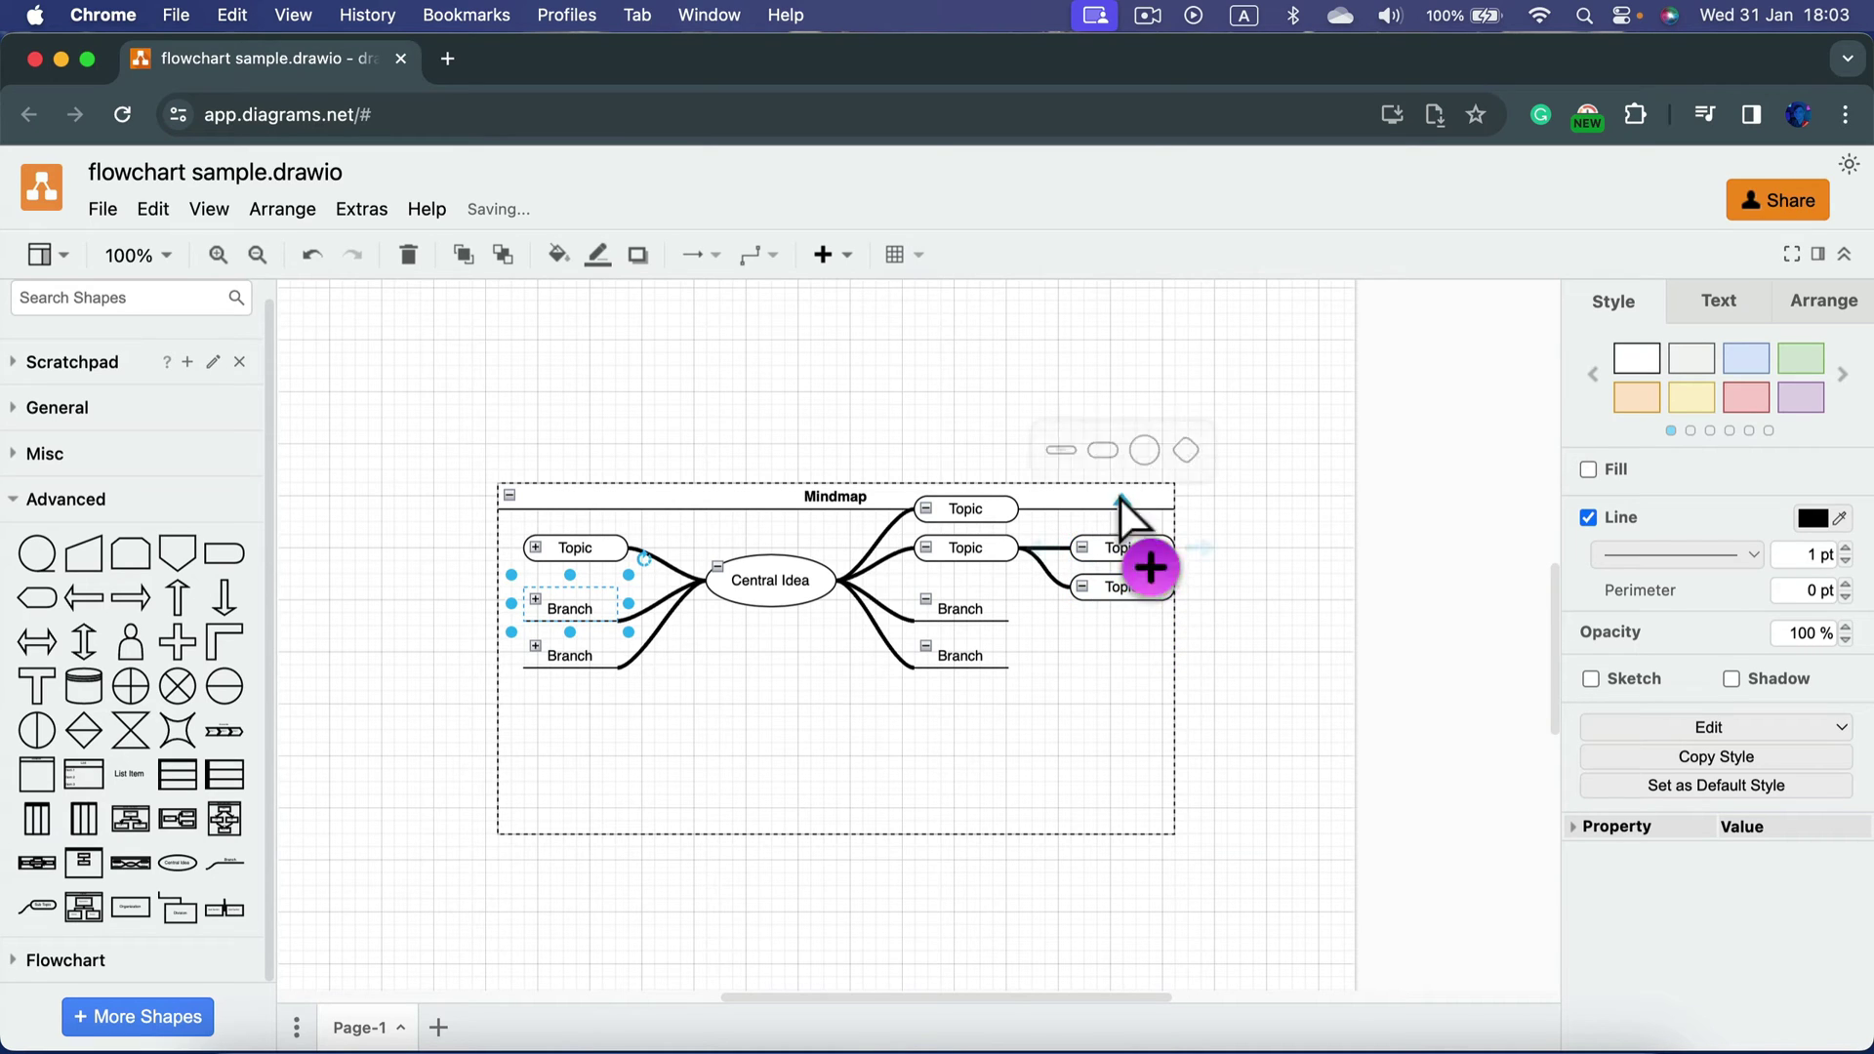
left_click(1123, 505)
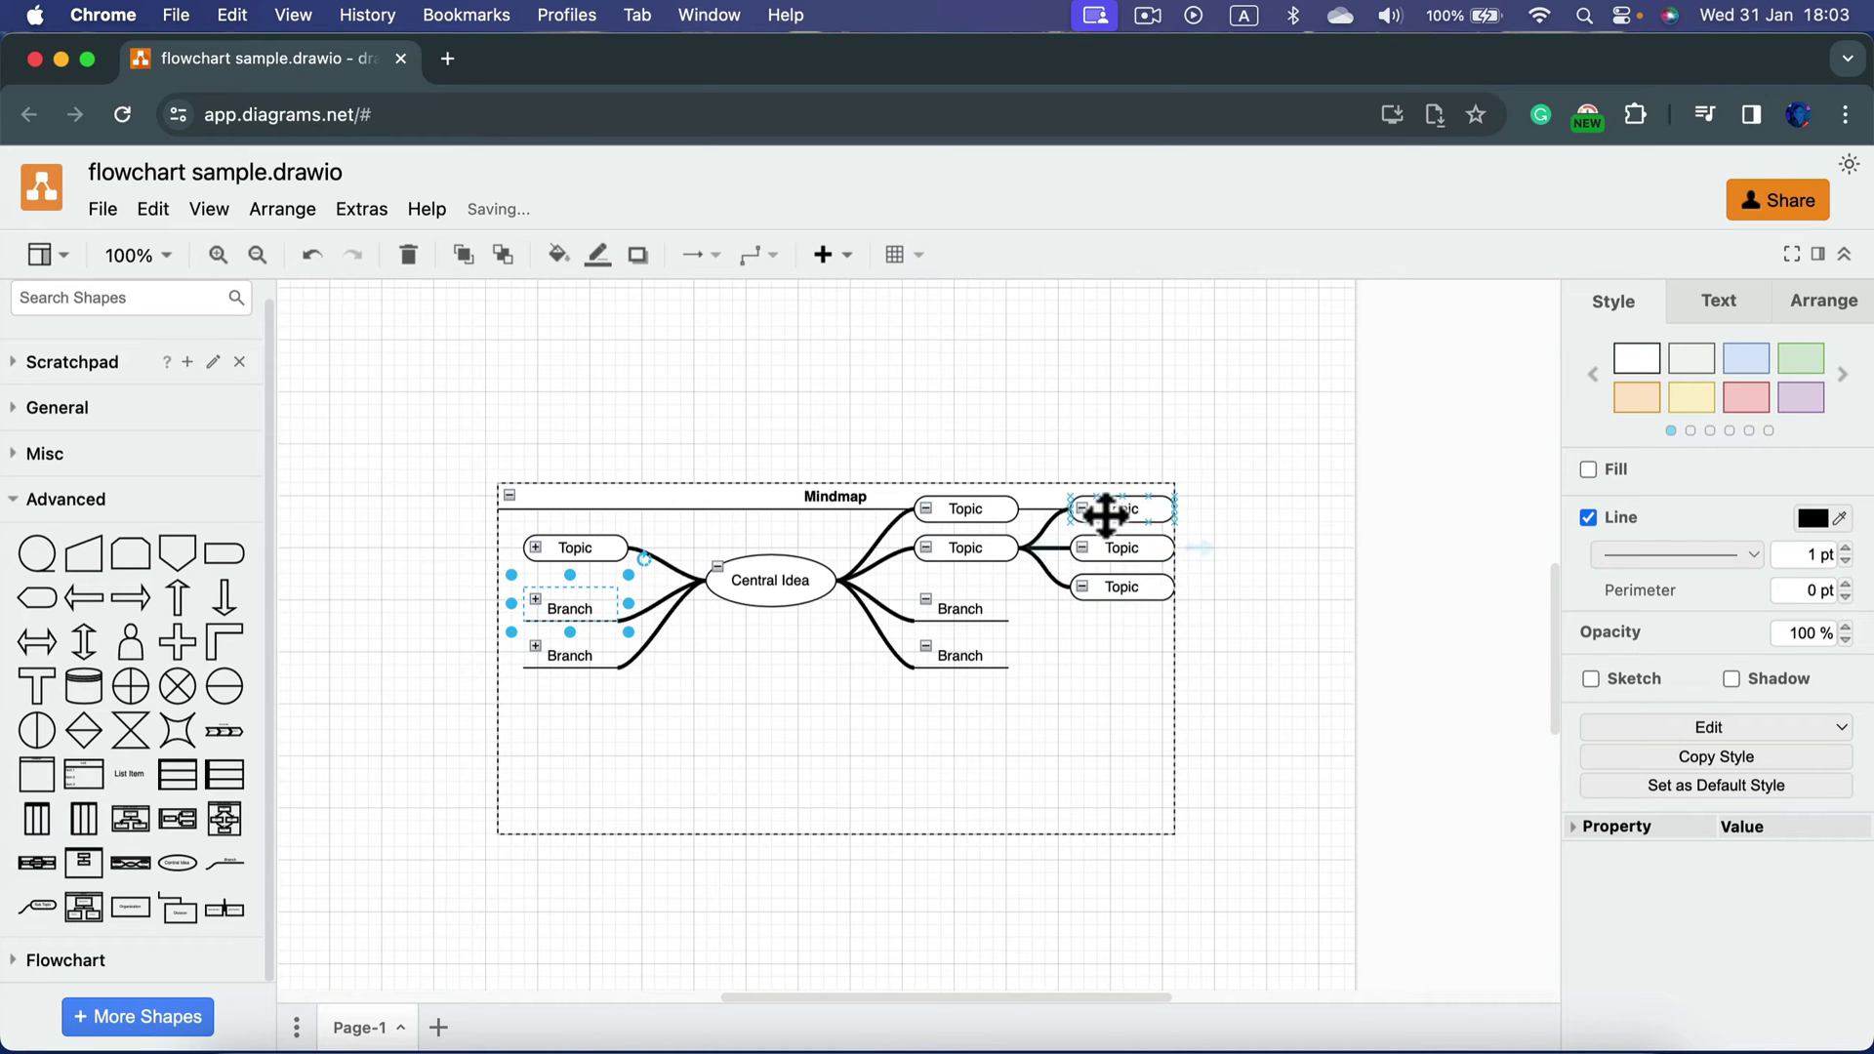
left_click(925, 549)
left_click(926, 549)
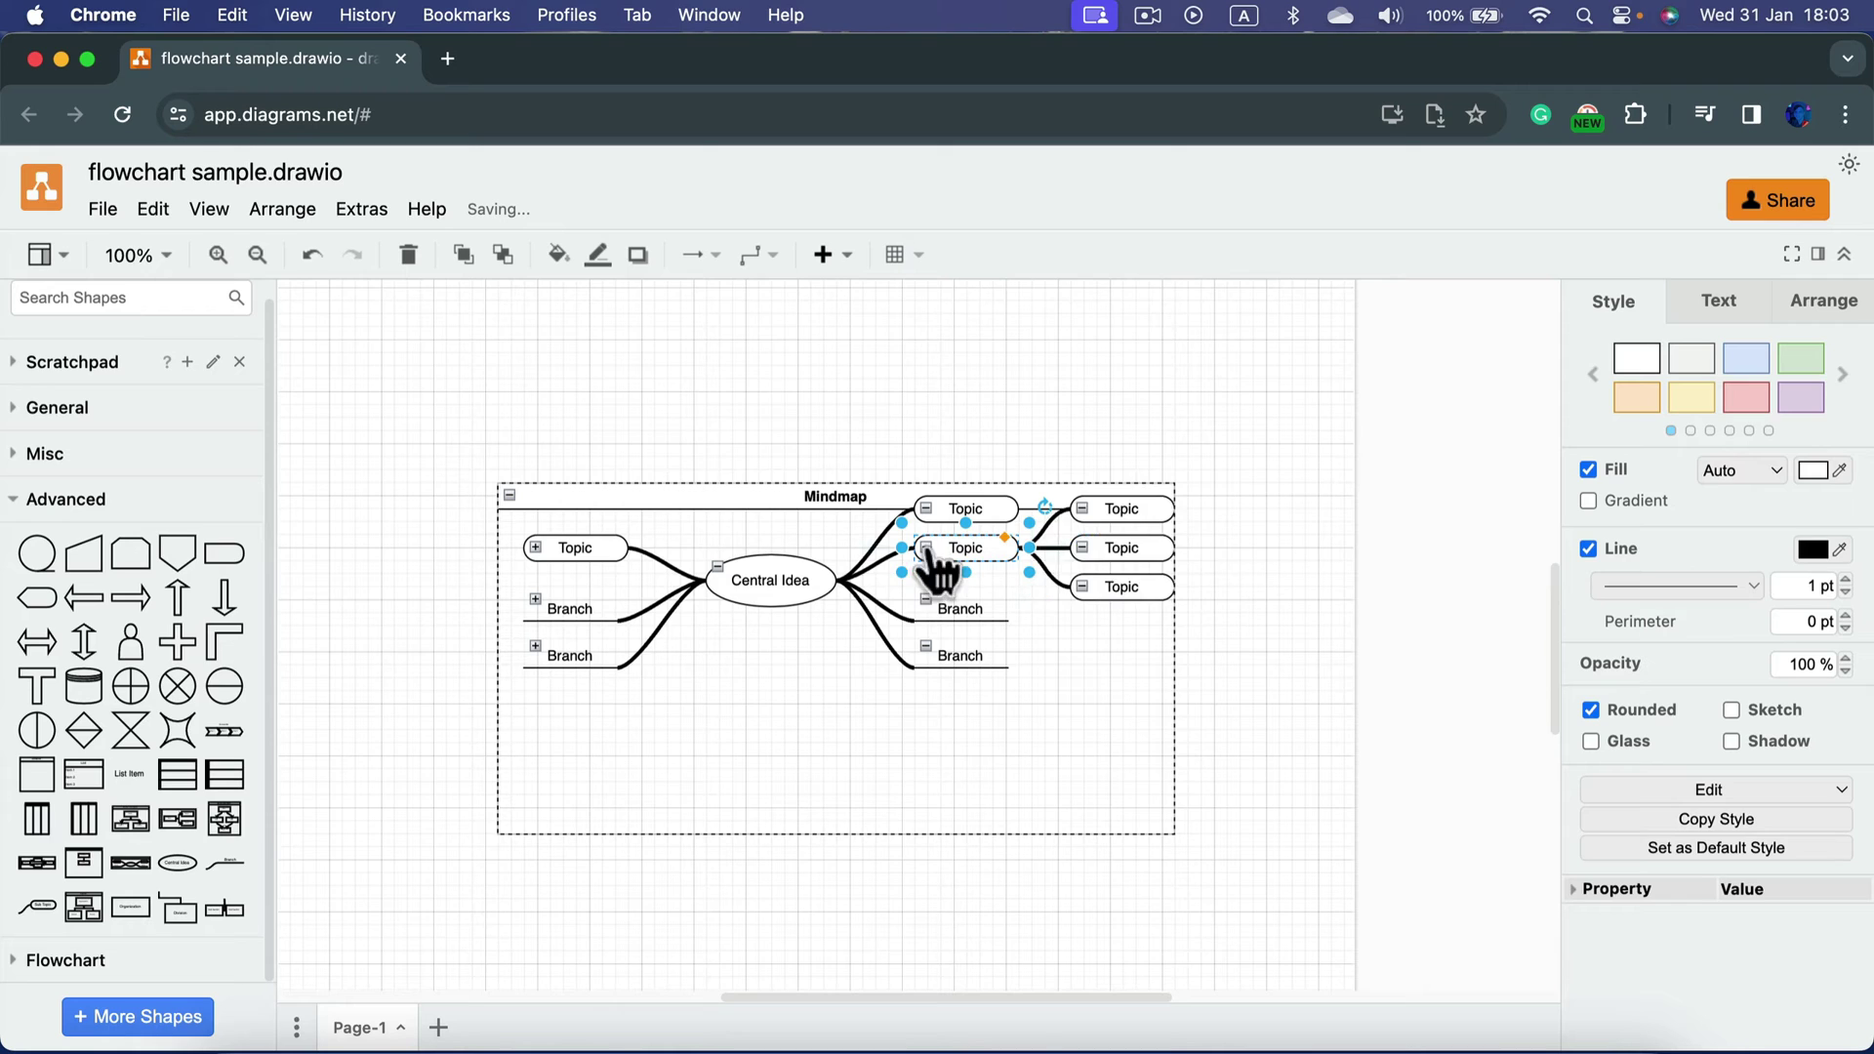
left_click(926, 548)
left_click(925, 549)
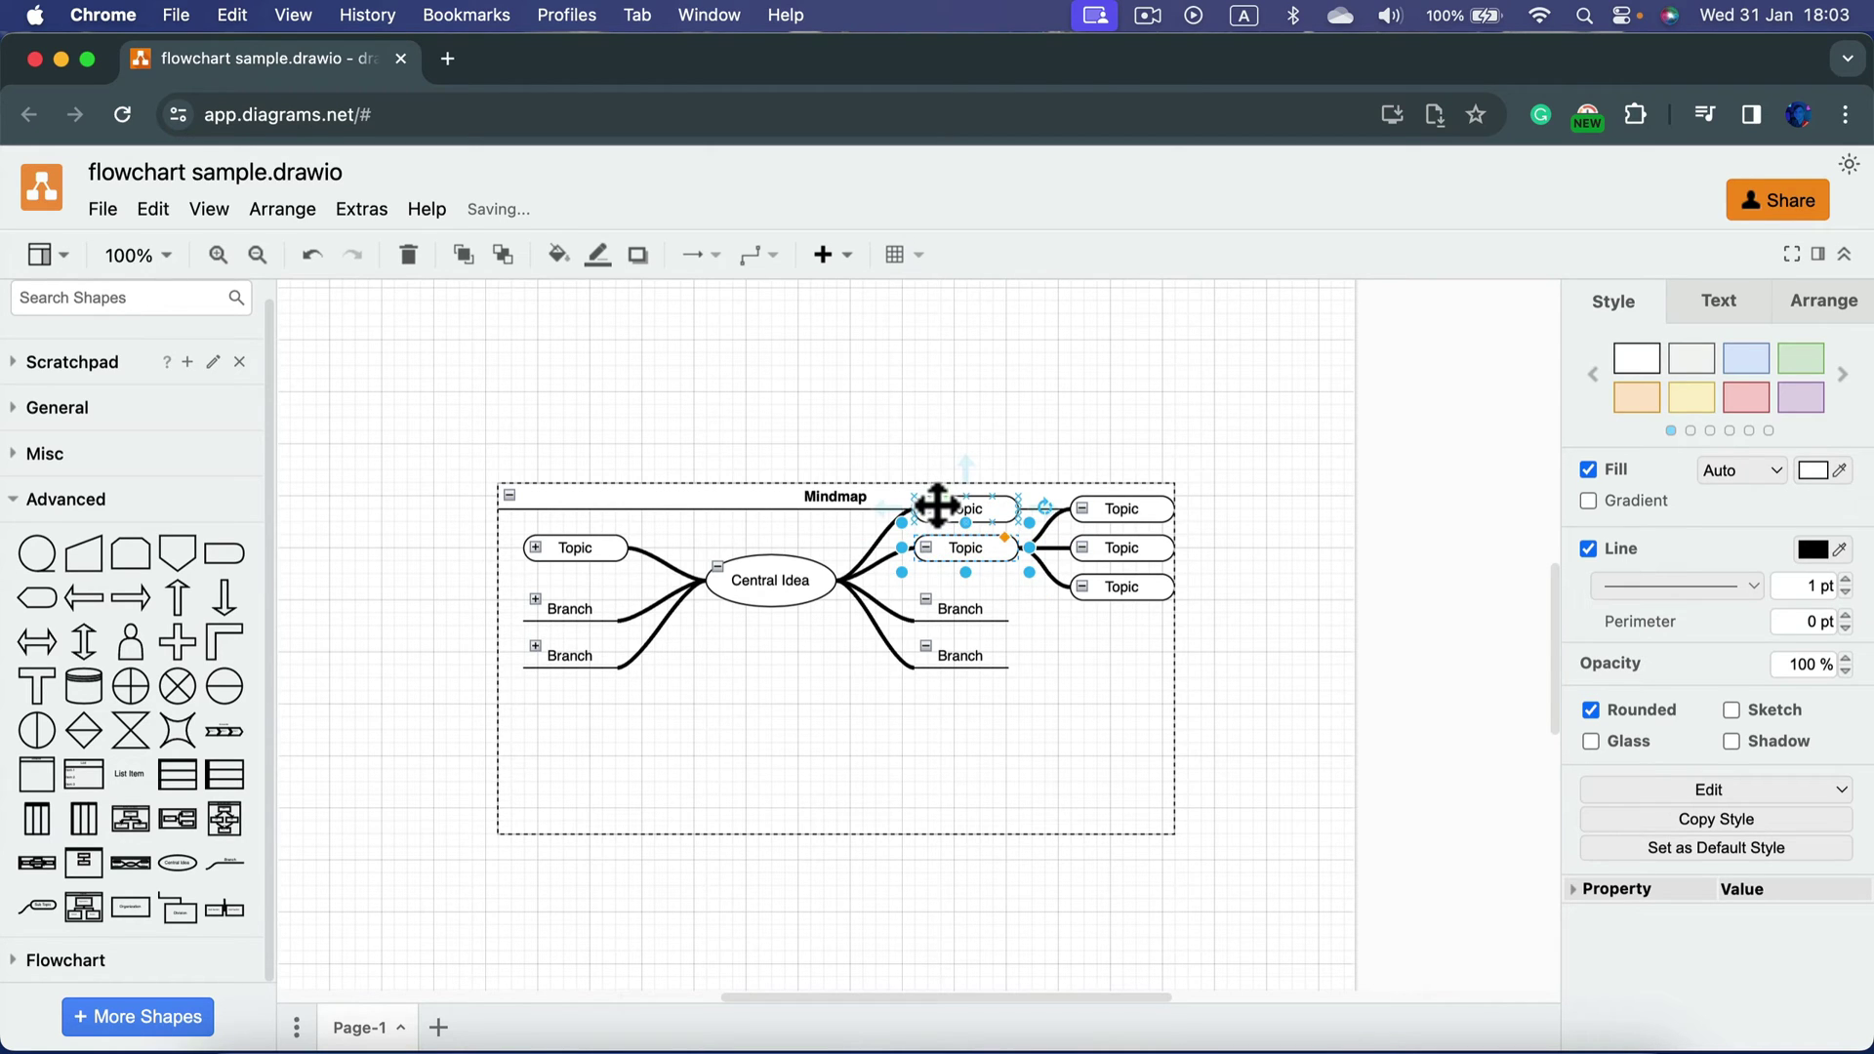
Step: Drag Central Idea lower, collapse and re-expand the container, then move the container upward
left_click(825, 586)
left_click_drag(823, 586, 829, 701)
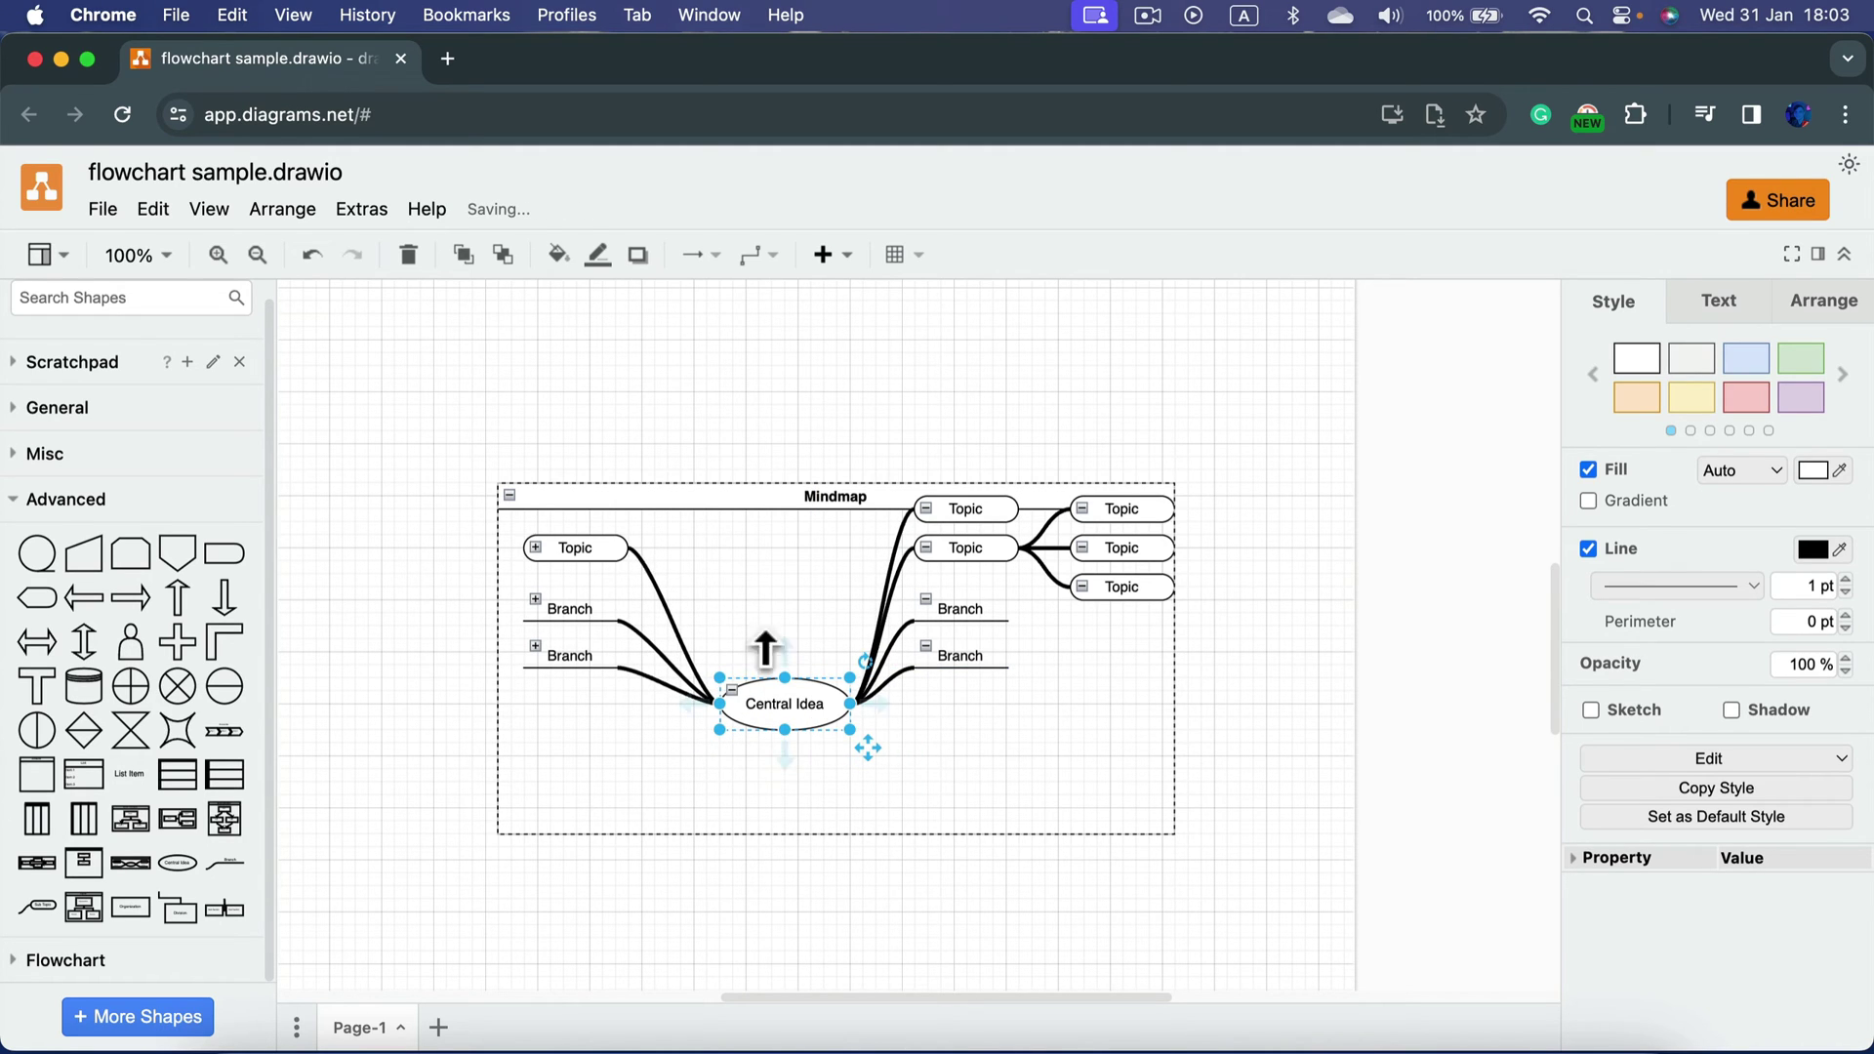
left_click(509, 497)
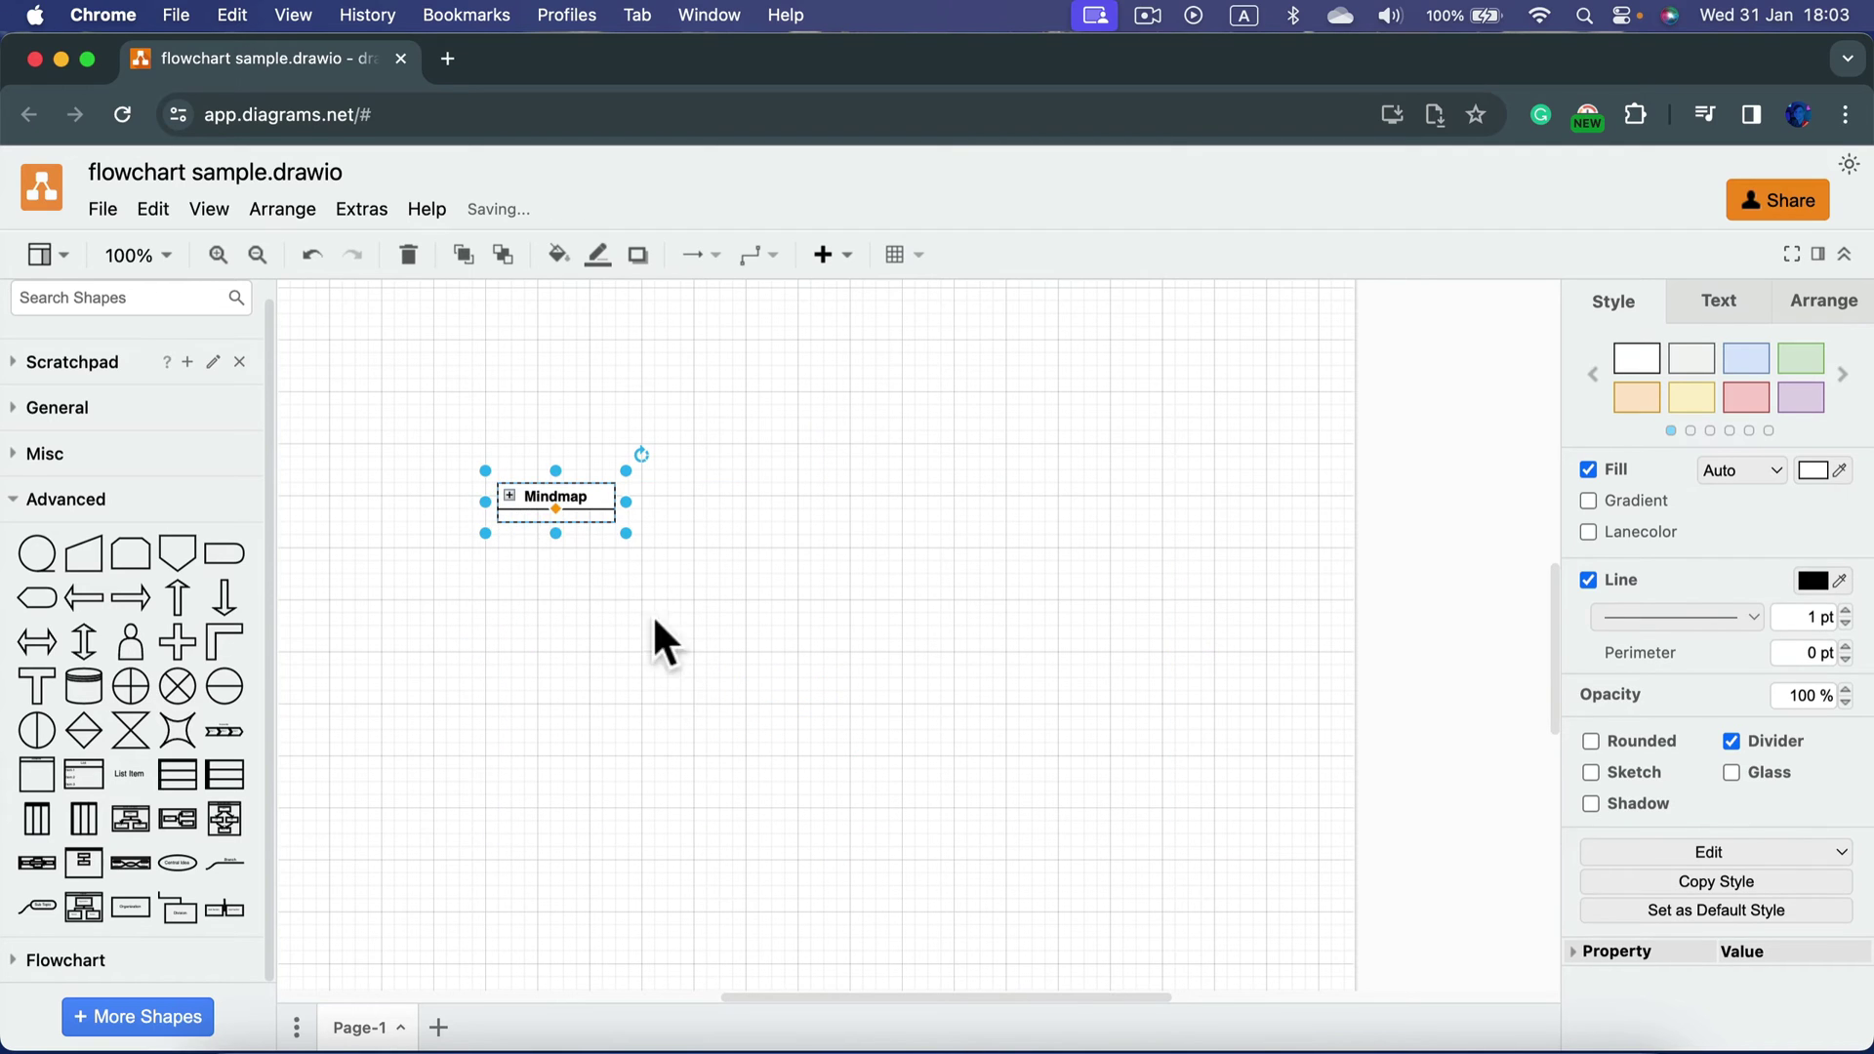
left_click(509, 496)
left_click_drag(687, 503, 703, 410)
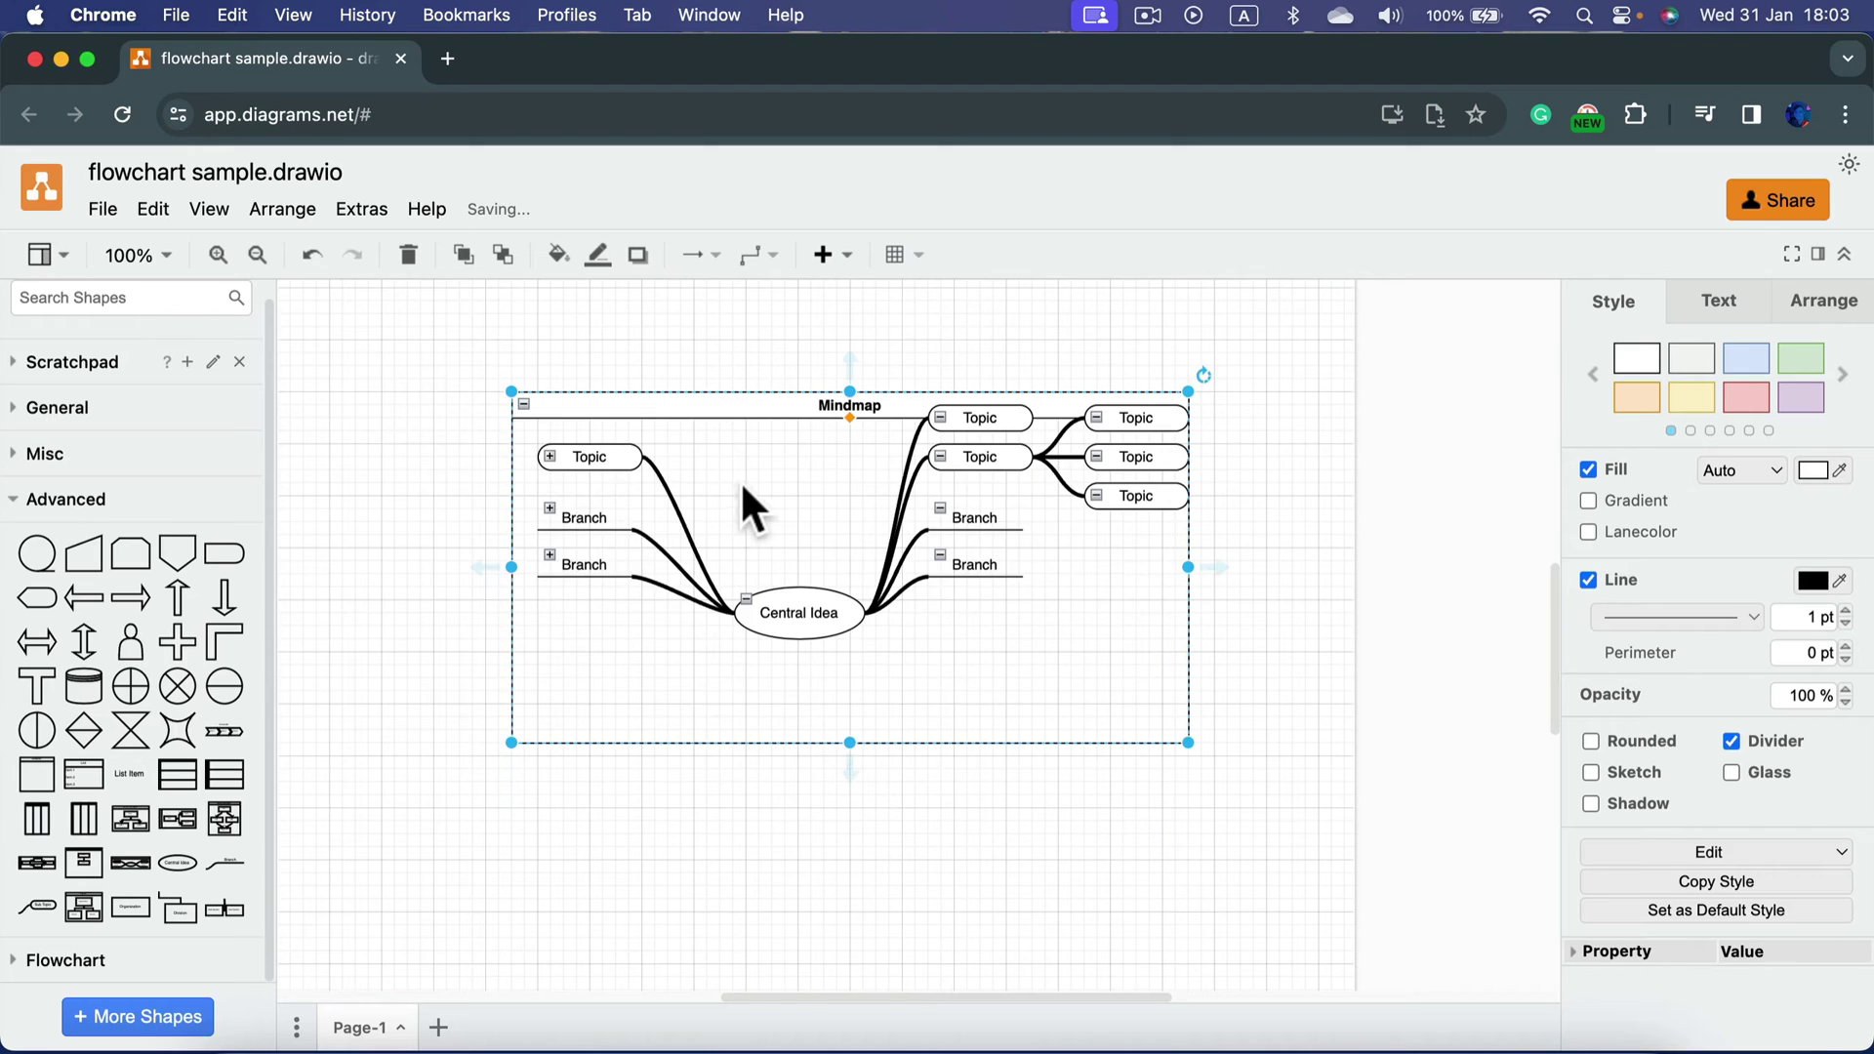
Step: Fill Central Idea green and give the two right-hand Topics a light grey style
left_click(850, 613)
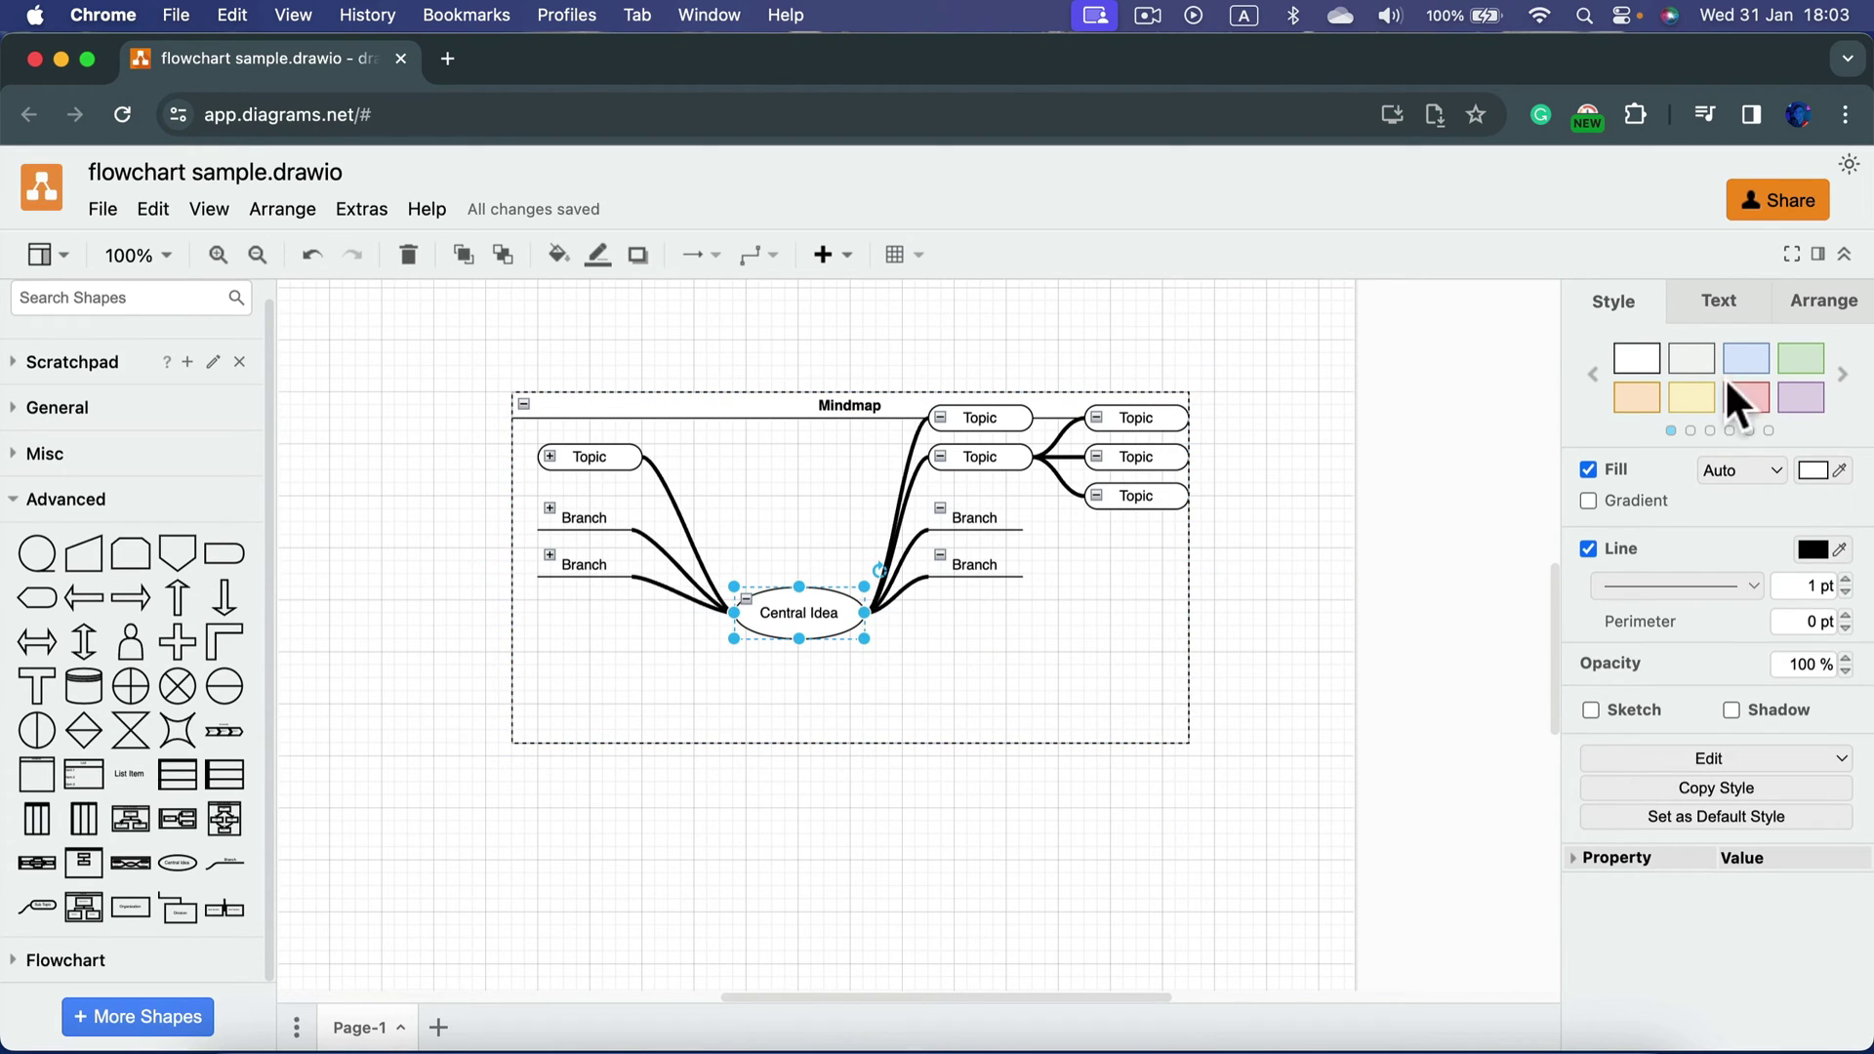
left_click(1798, 361)
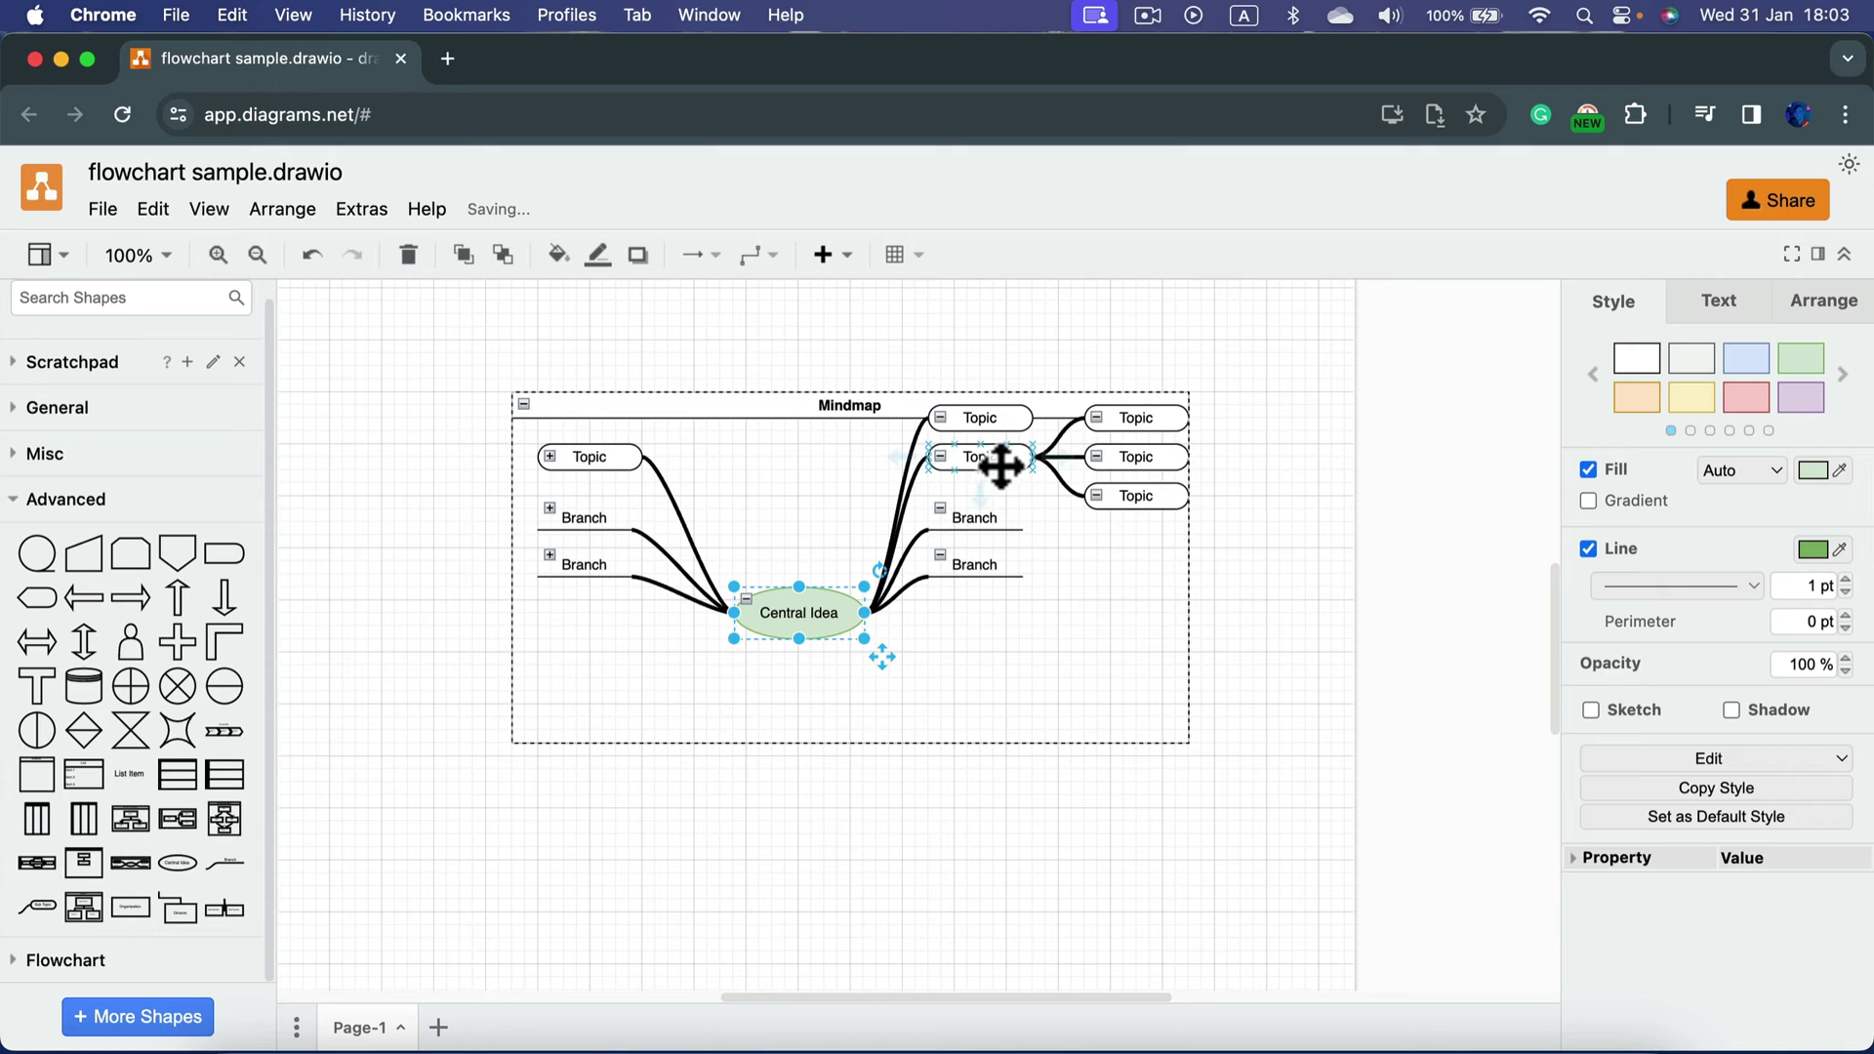
left_click(1001, 461)
left_click(1697, 357)
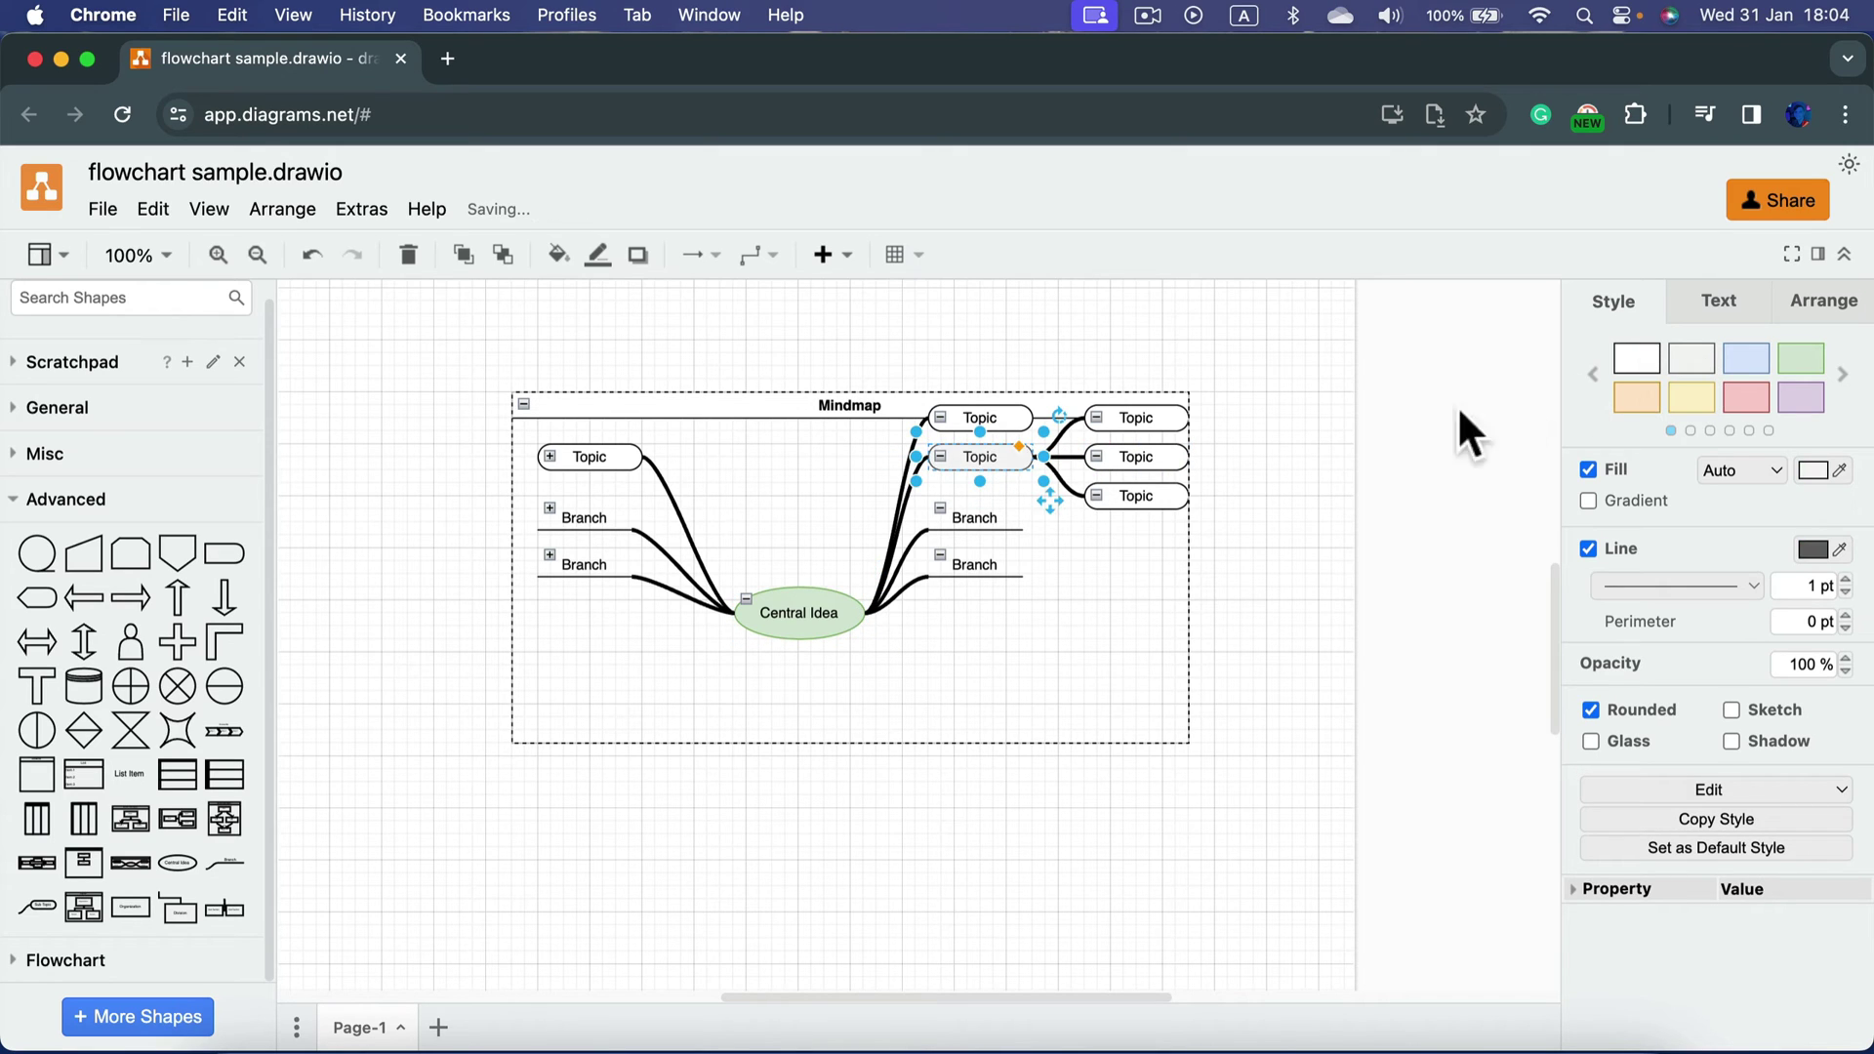
left_click(1019, 416)
left_click(1692, 361)
Step: Turn the three outer child Topics pink
left_click(1160, 422)
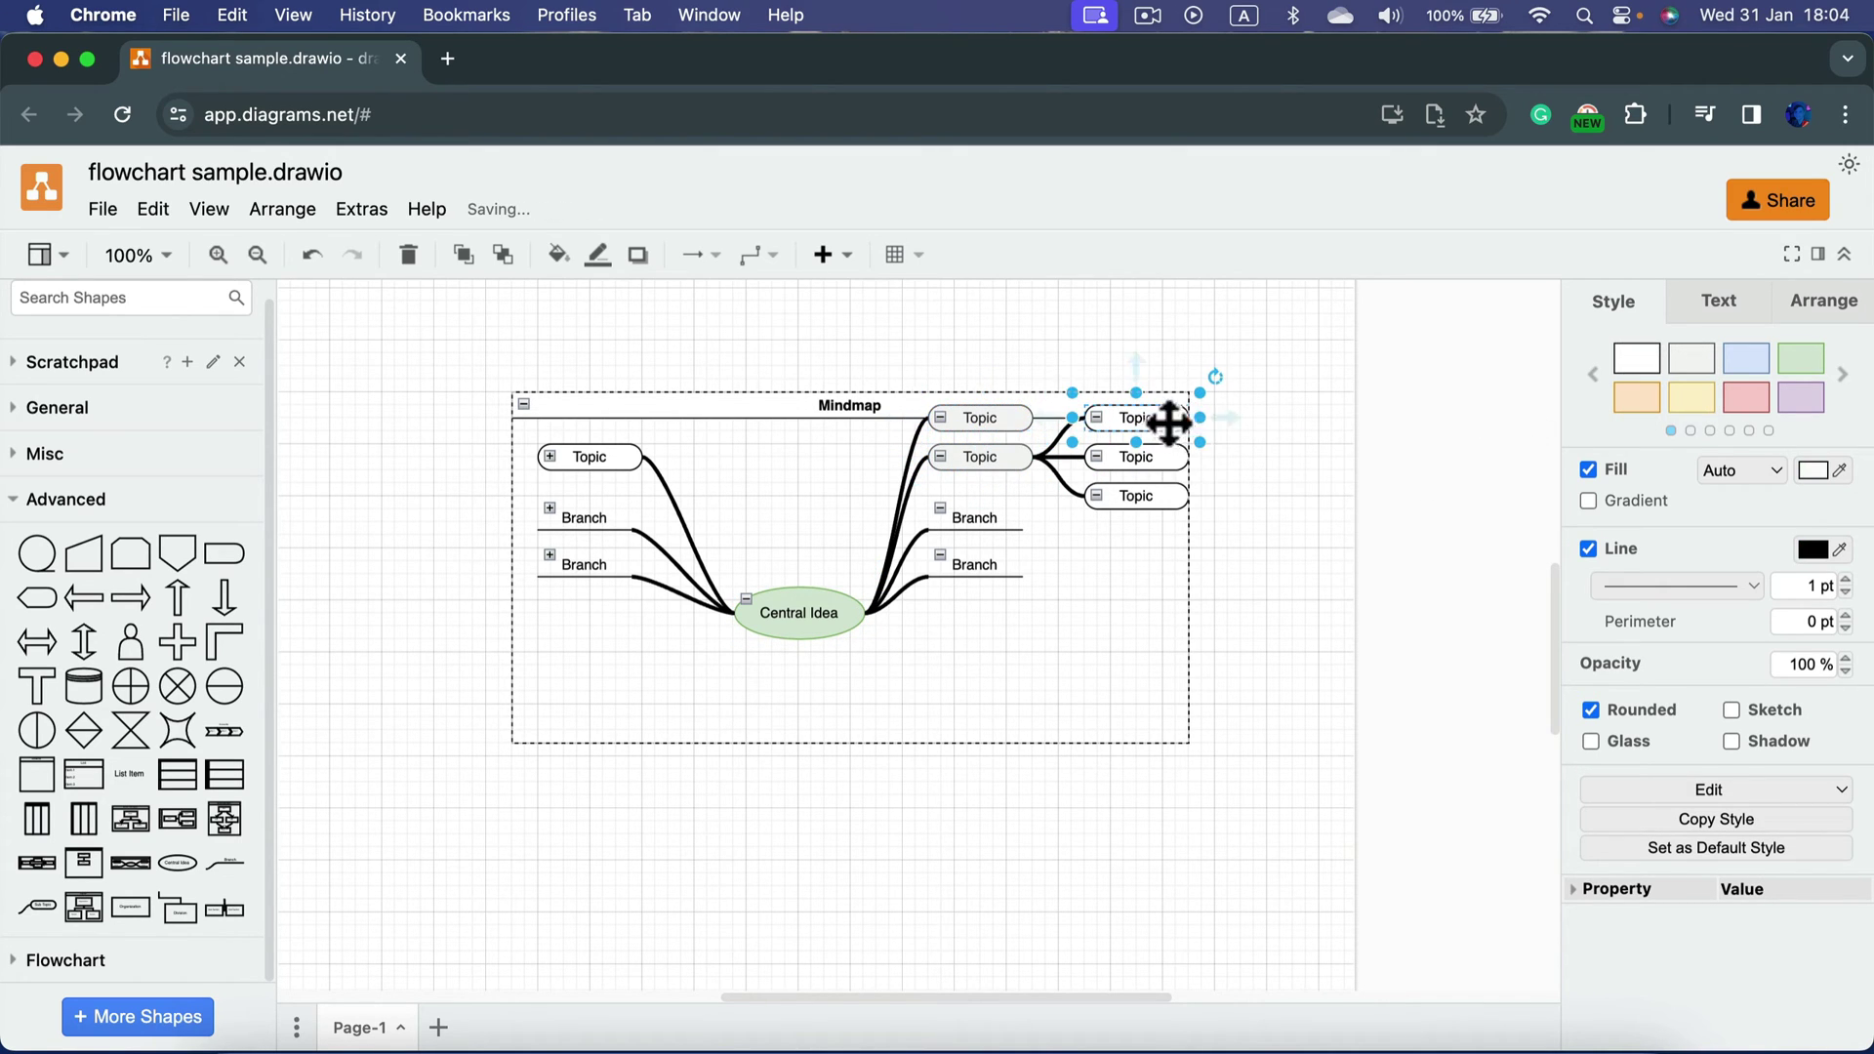
left_click(1755, 388)
left_click(1165, 459)
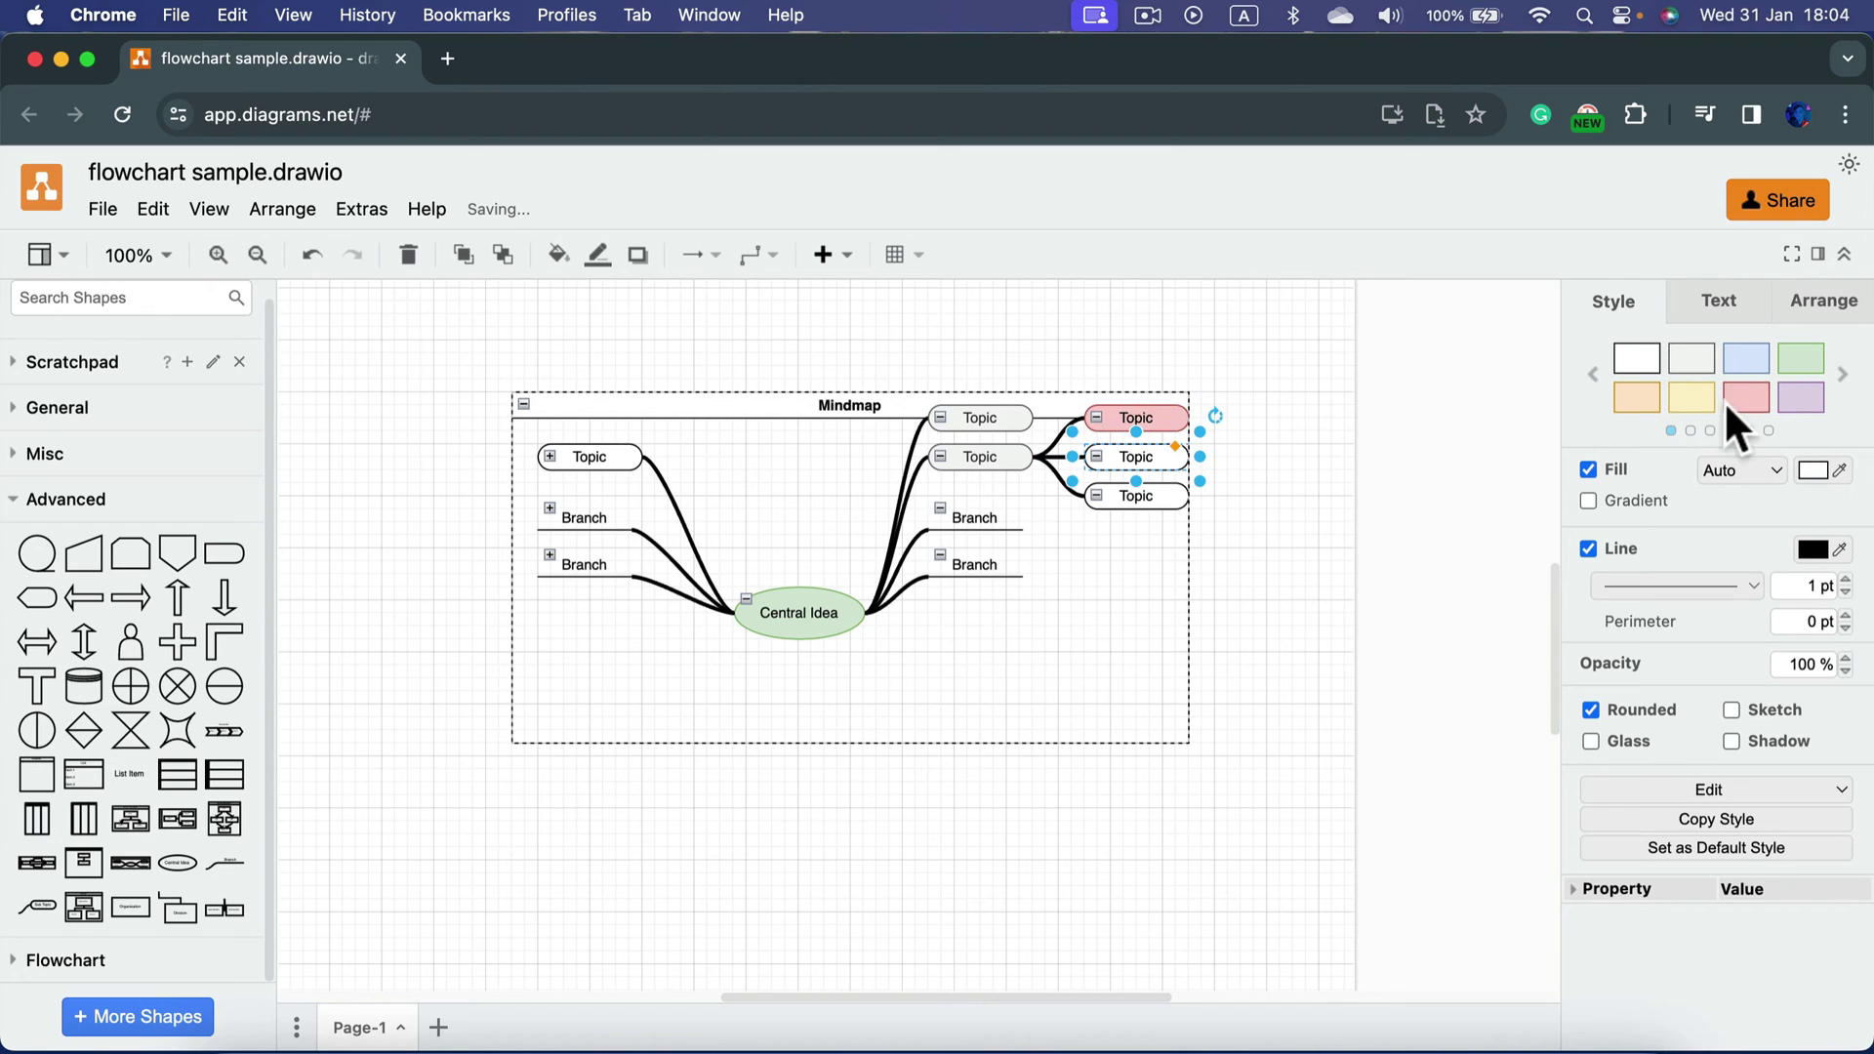
left_click(1747, 397)
left_click(1184, 489)
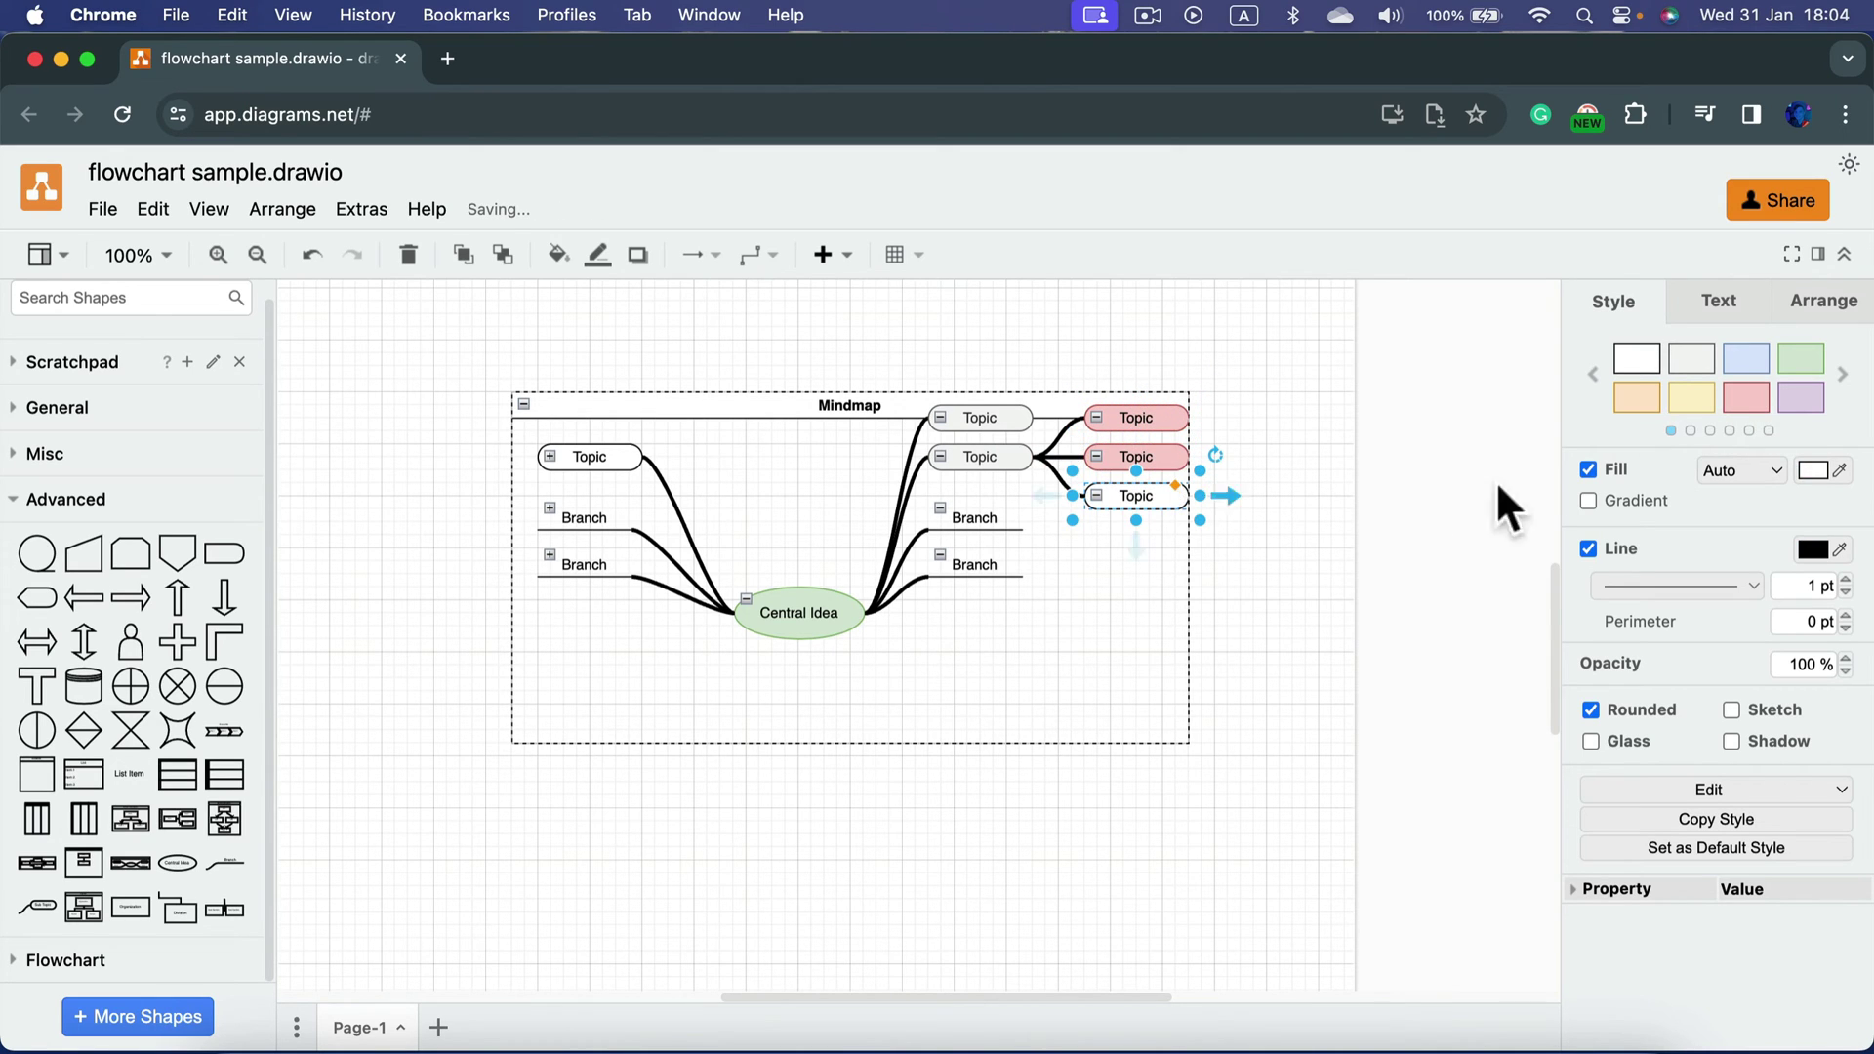
left_click(1754, 396)
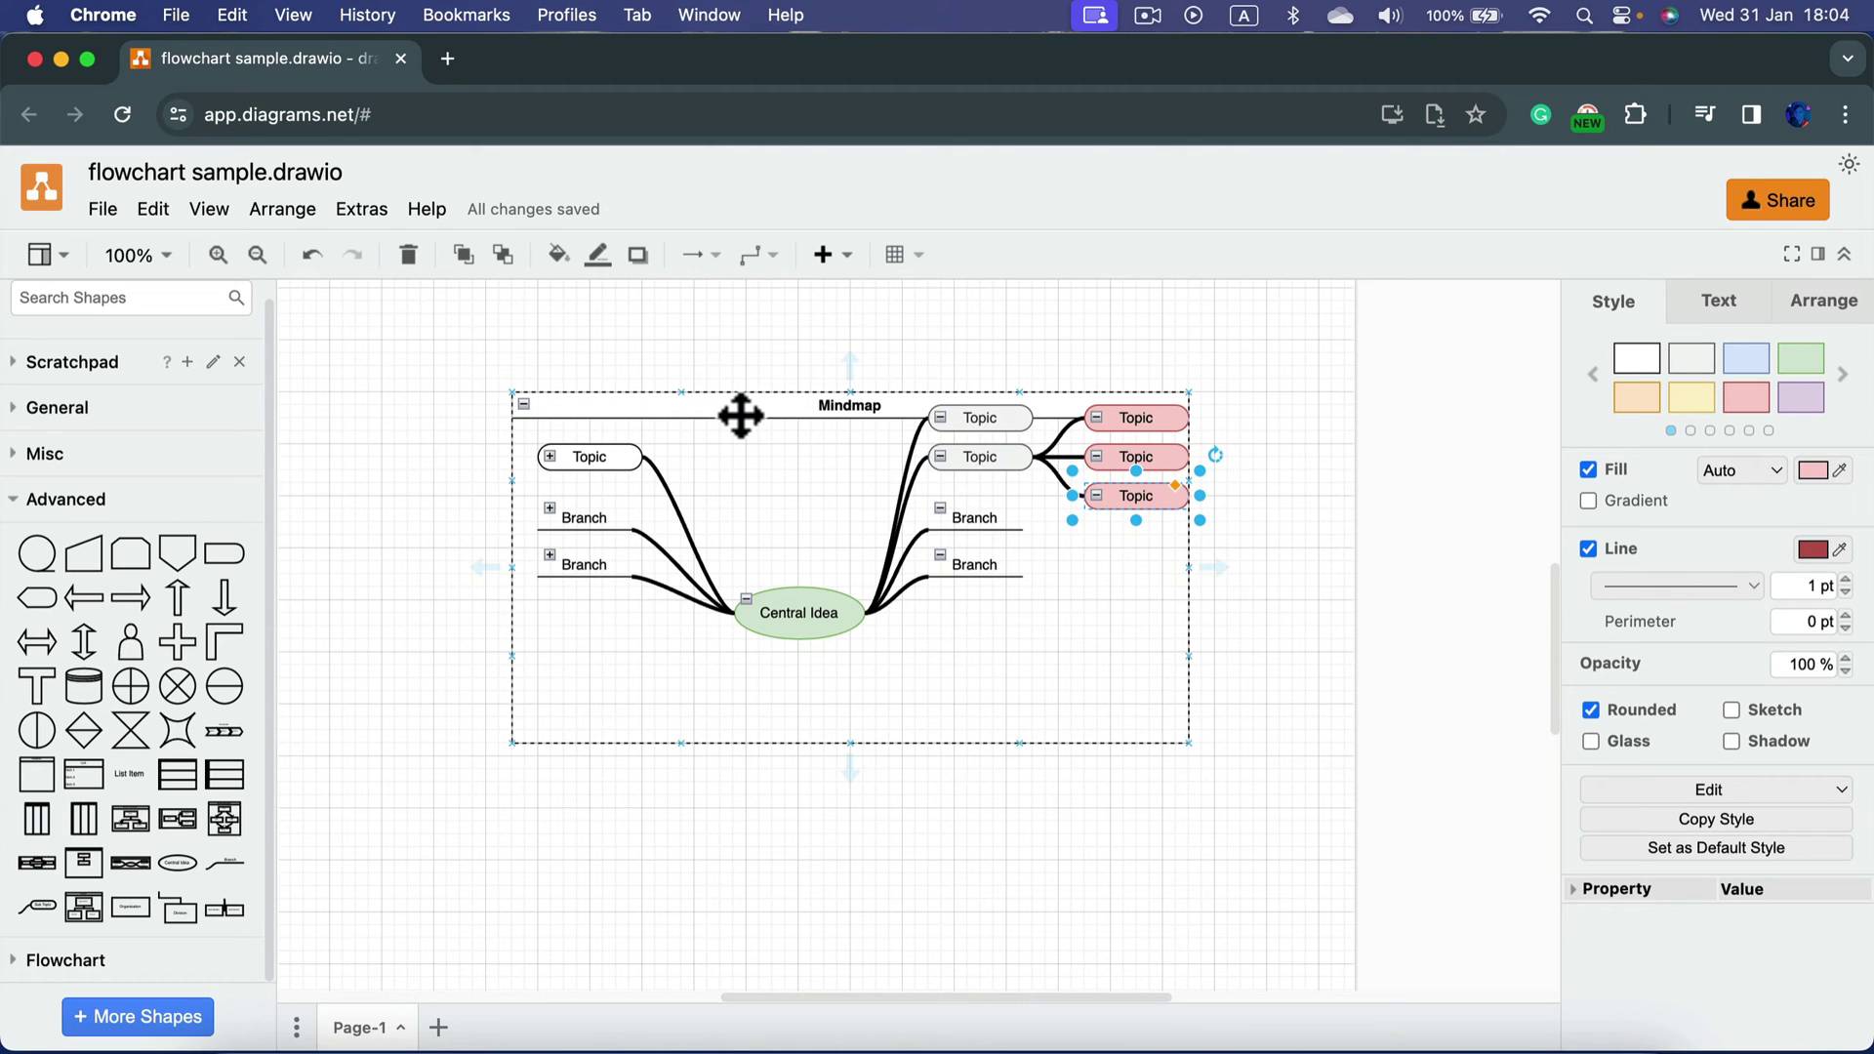
Step: Zoom the canvas to 150% and drag the Mindmap container slightly up and right
left_click(164, 260)
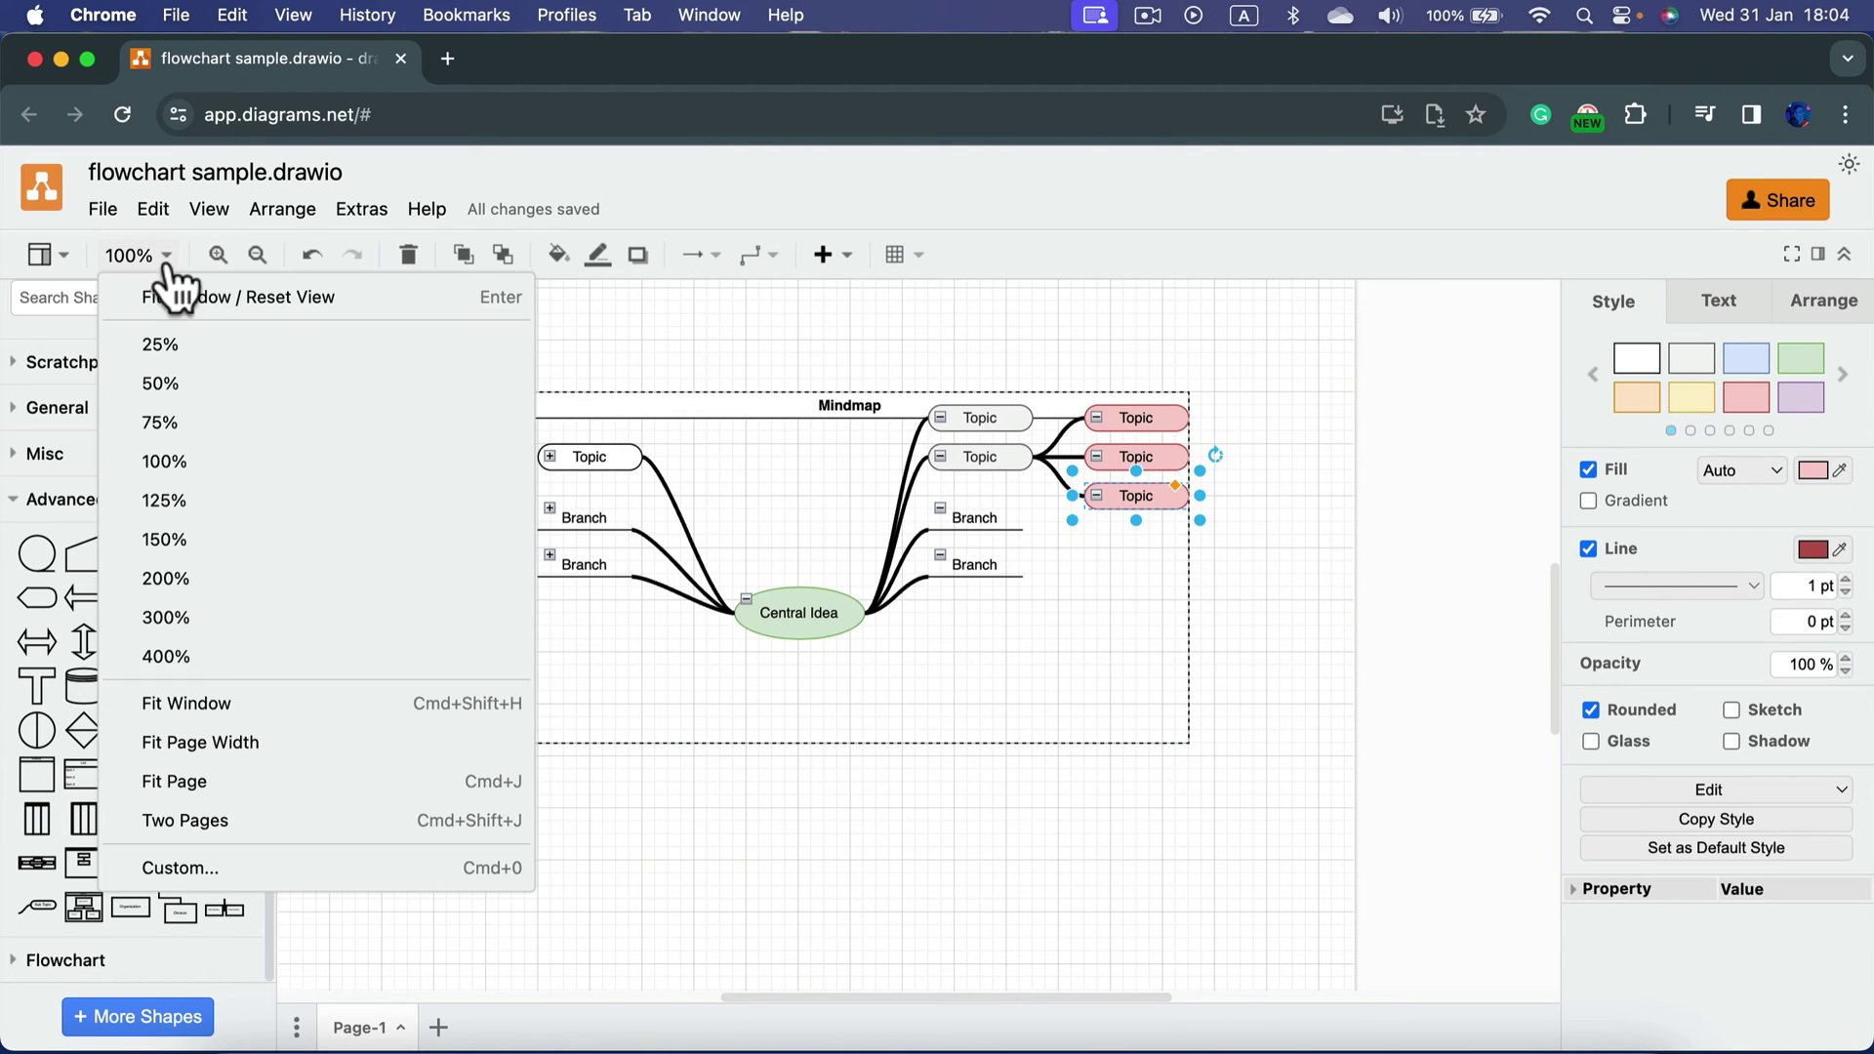
left_click(181, 542)
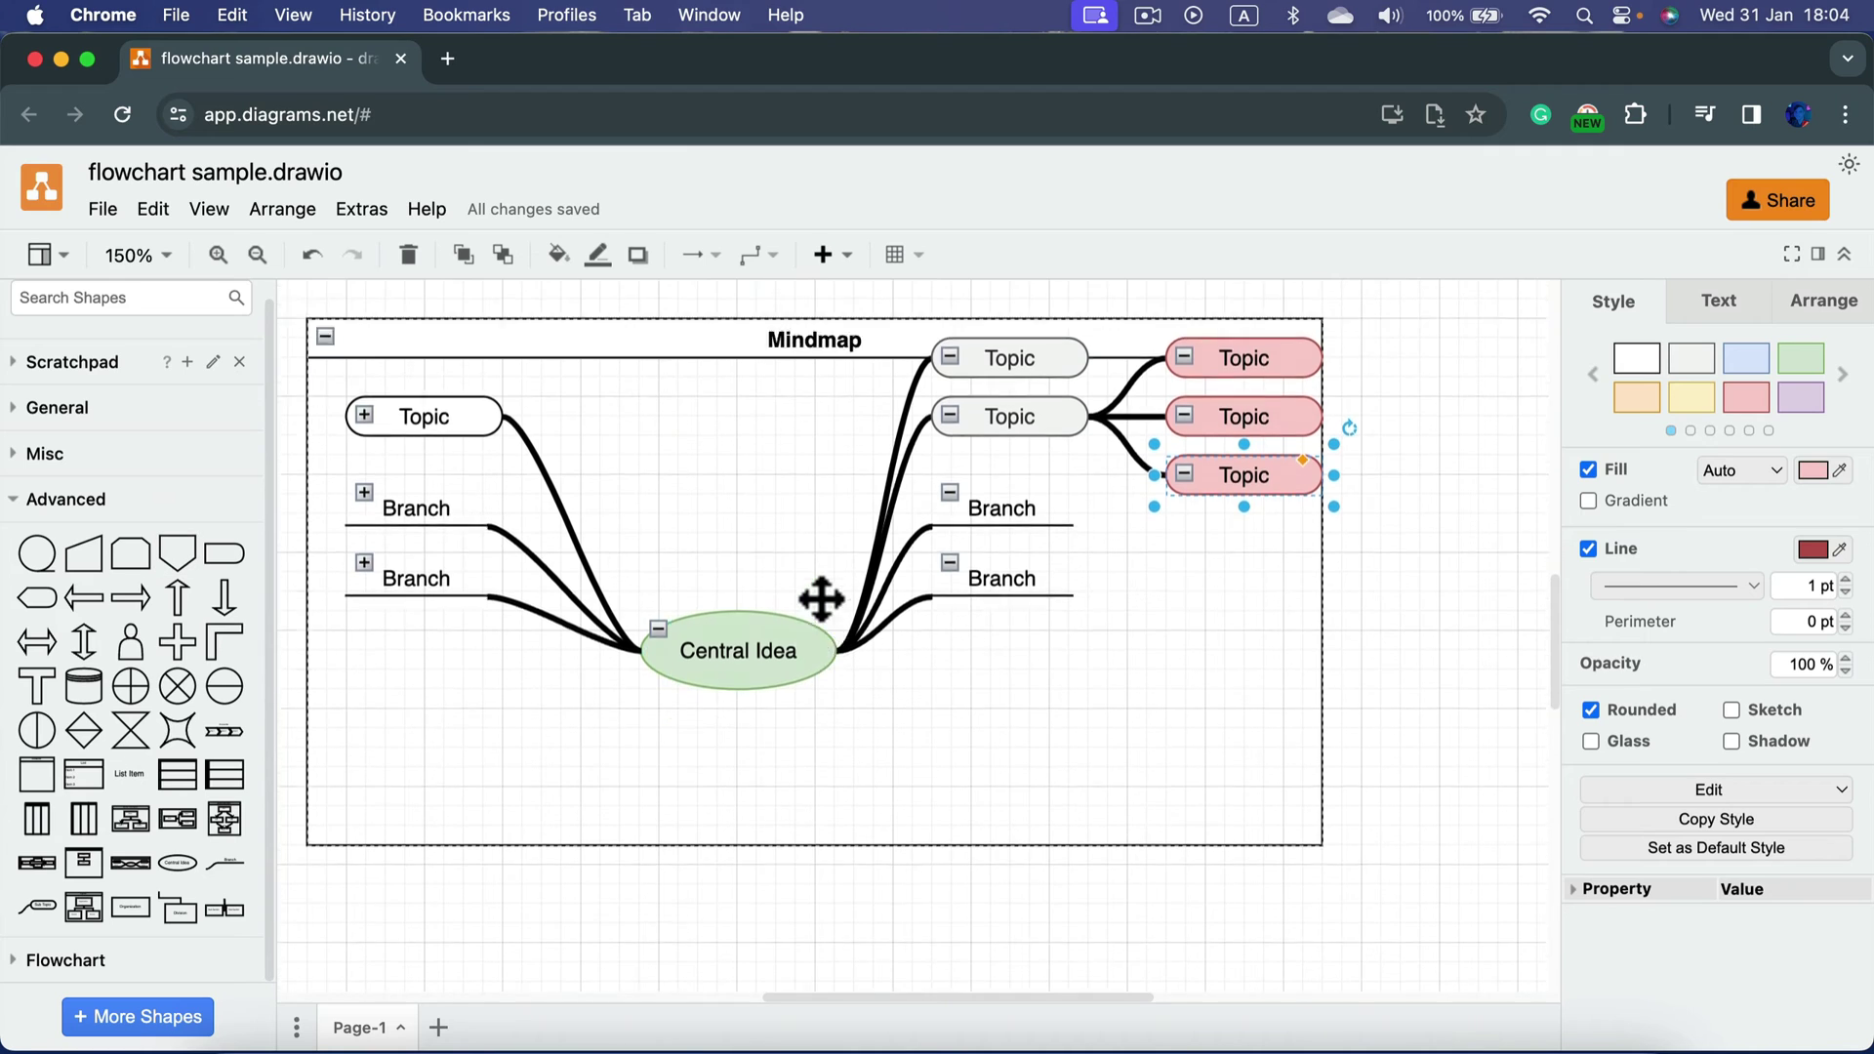
left_click_drag(588, 451, 614, 392)
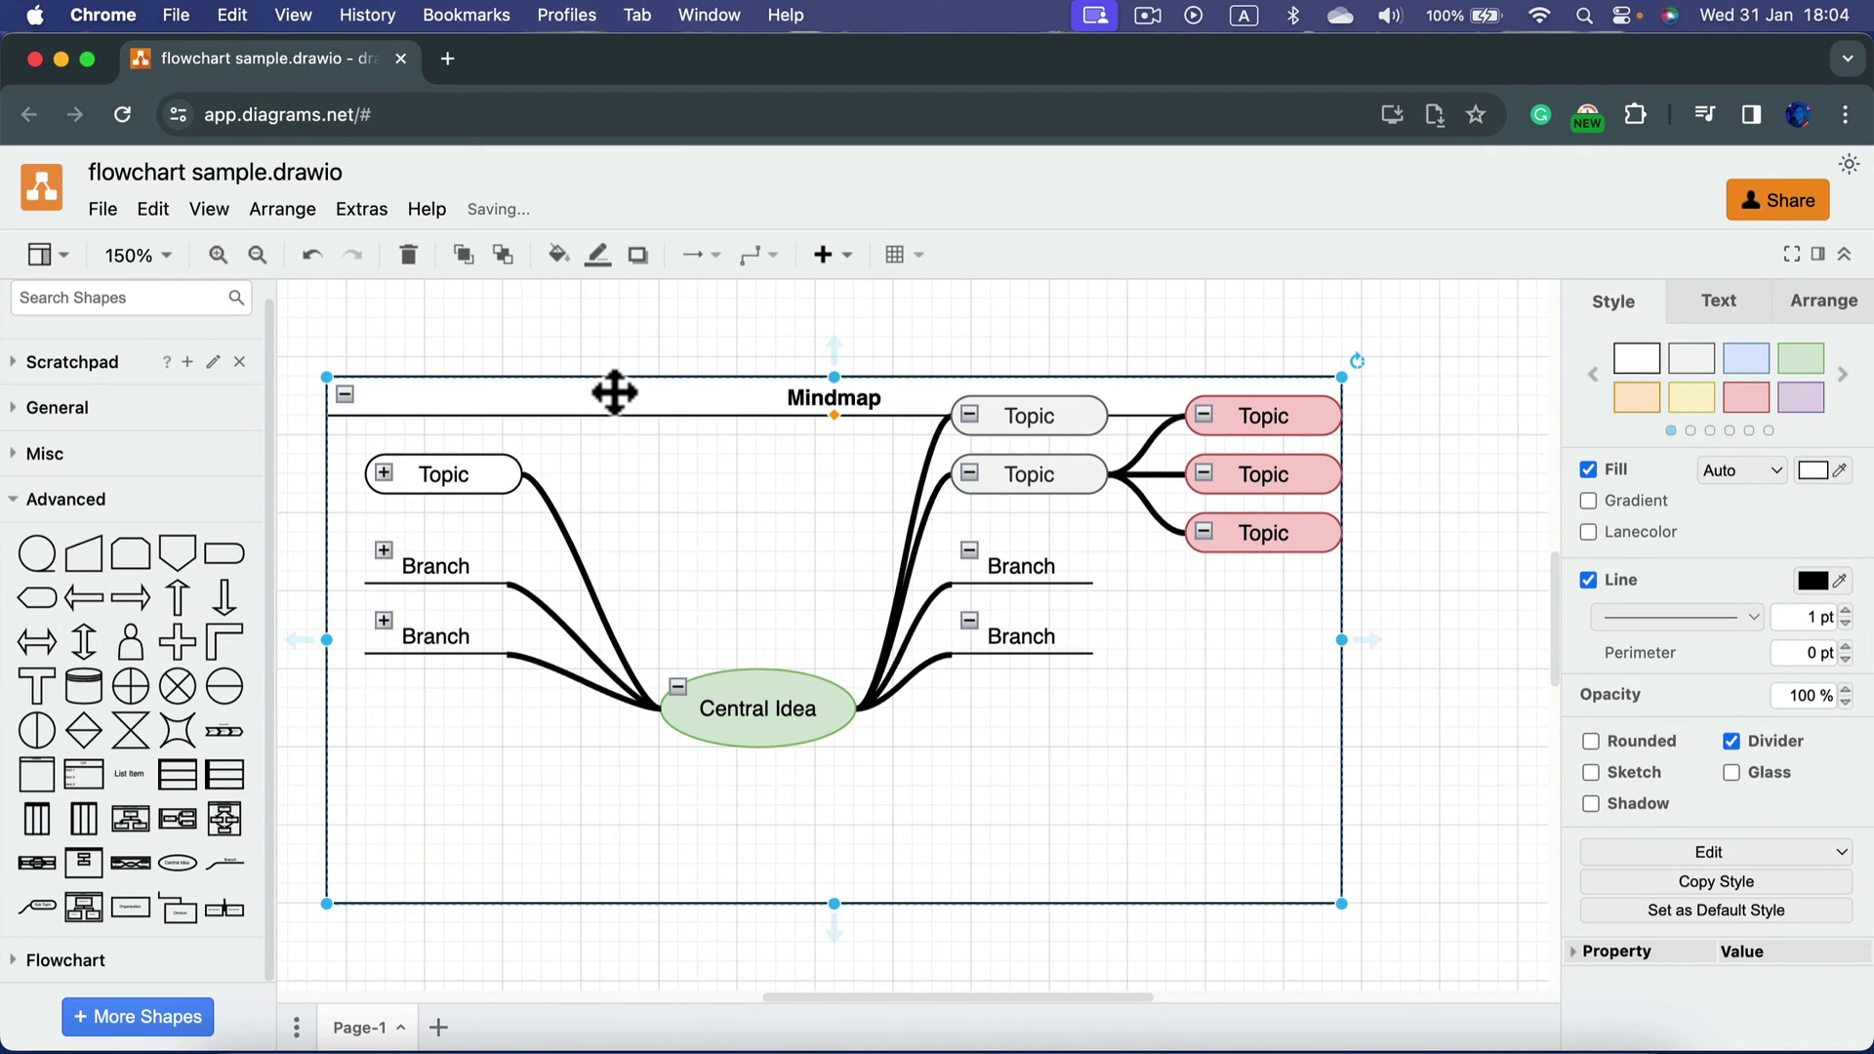
mouse_move(829, 703)
left_mouse_down()
mouse_move(820, 574)
mouse_move(851, 724)
mouse_move(845, 673)
left_mouse_up()
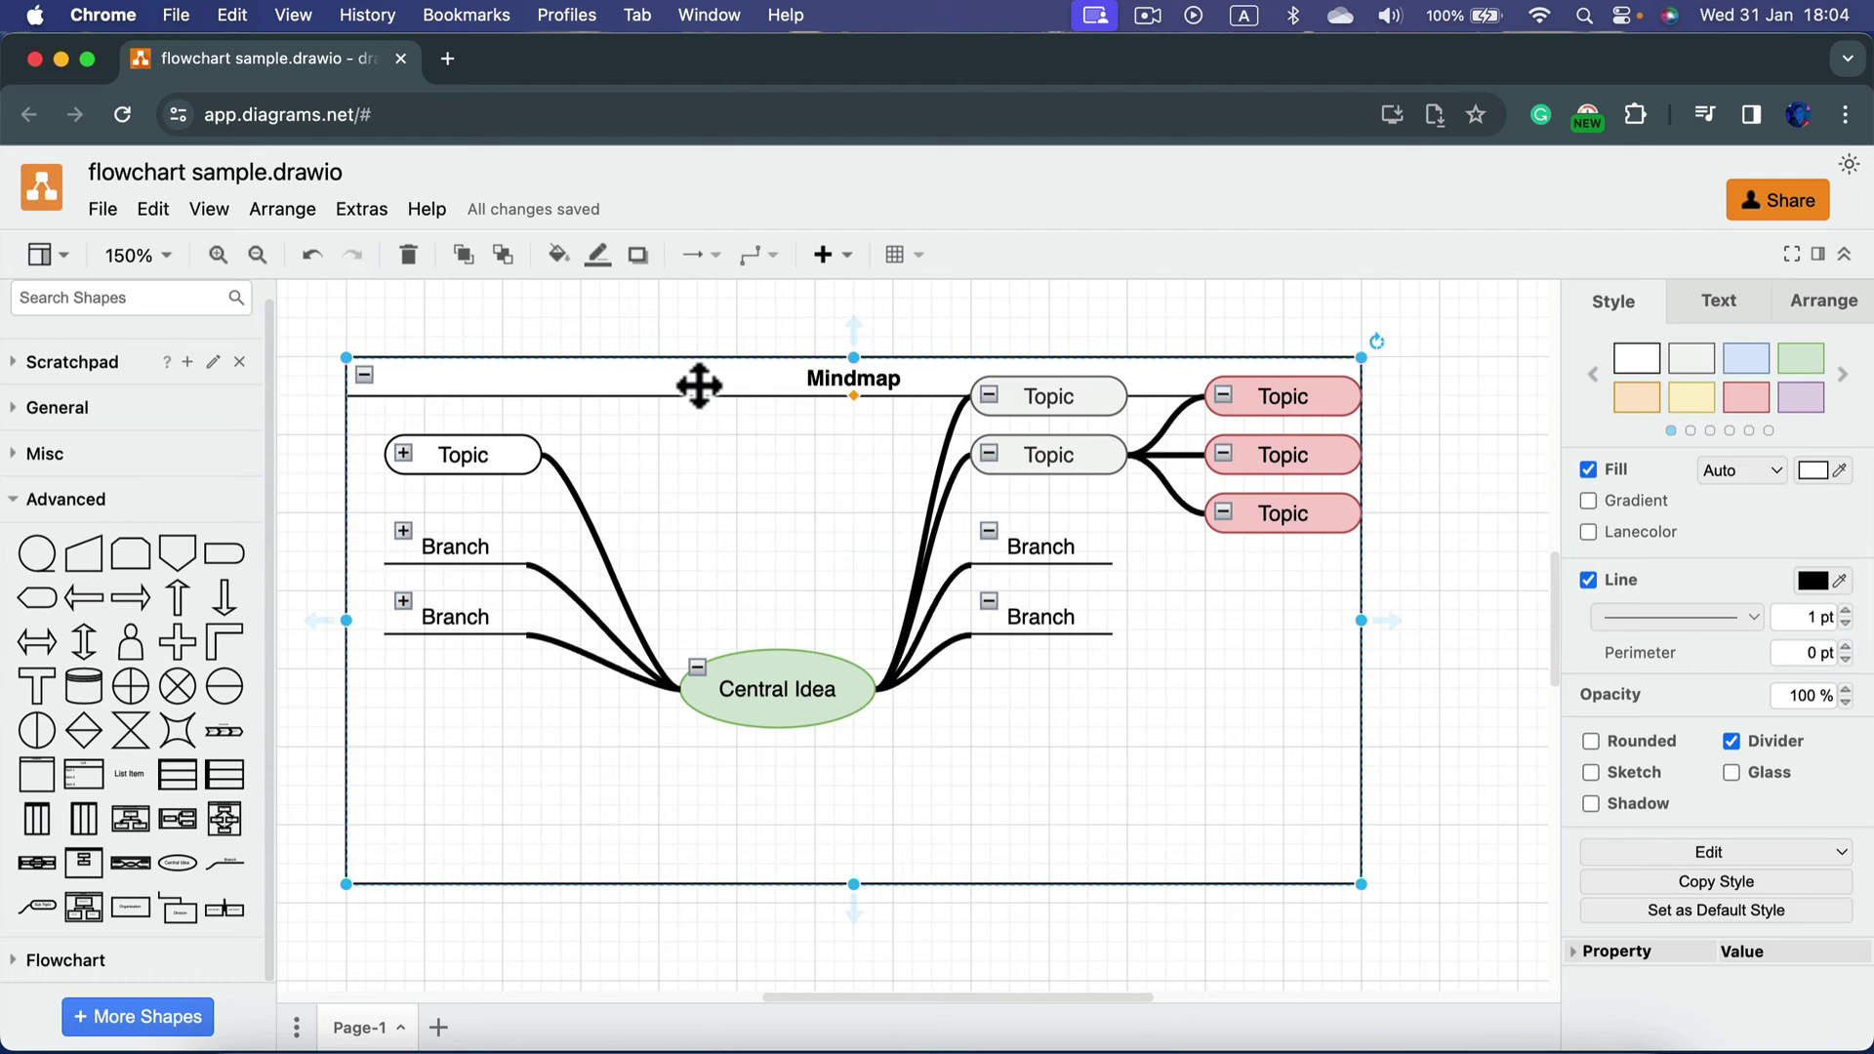
Step: Delete the template, place Central Idea and a Sub Topic, and connect them with the curved connector
key("Delete")
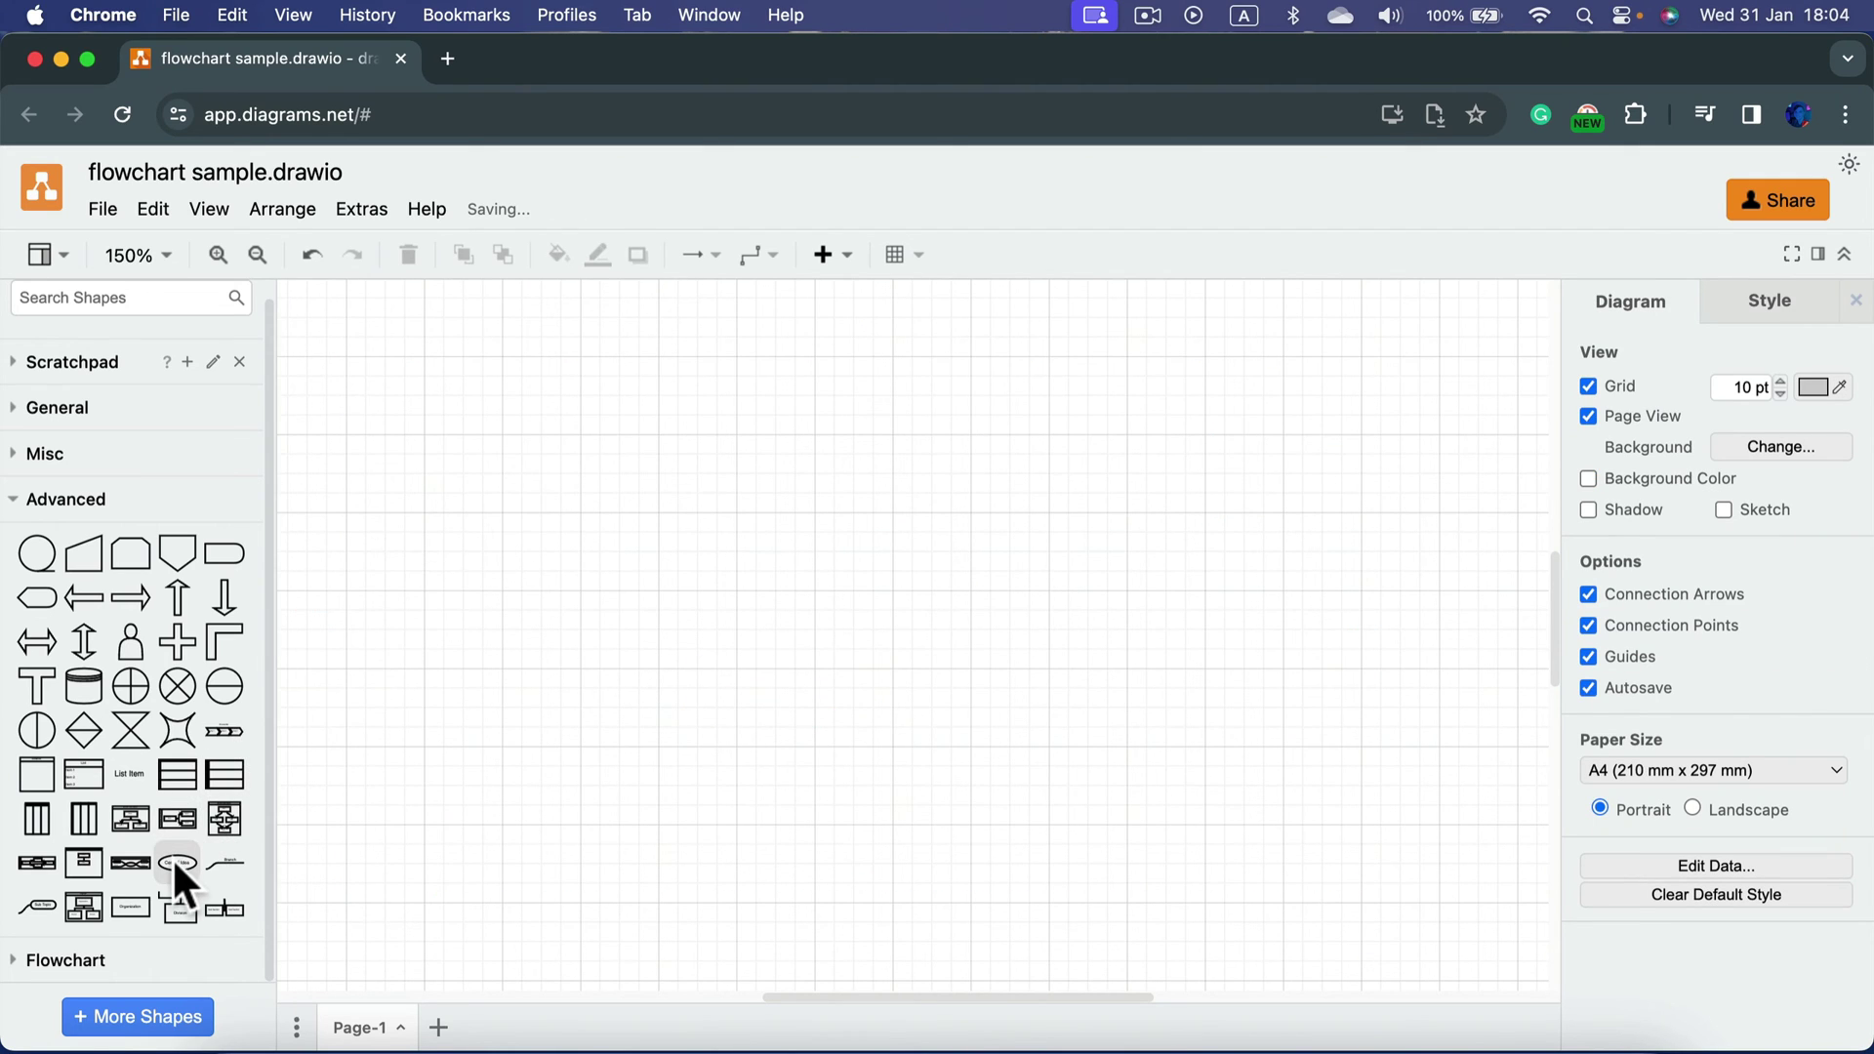
left_click_drag(171, 857, 708, 633)
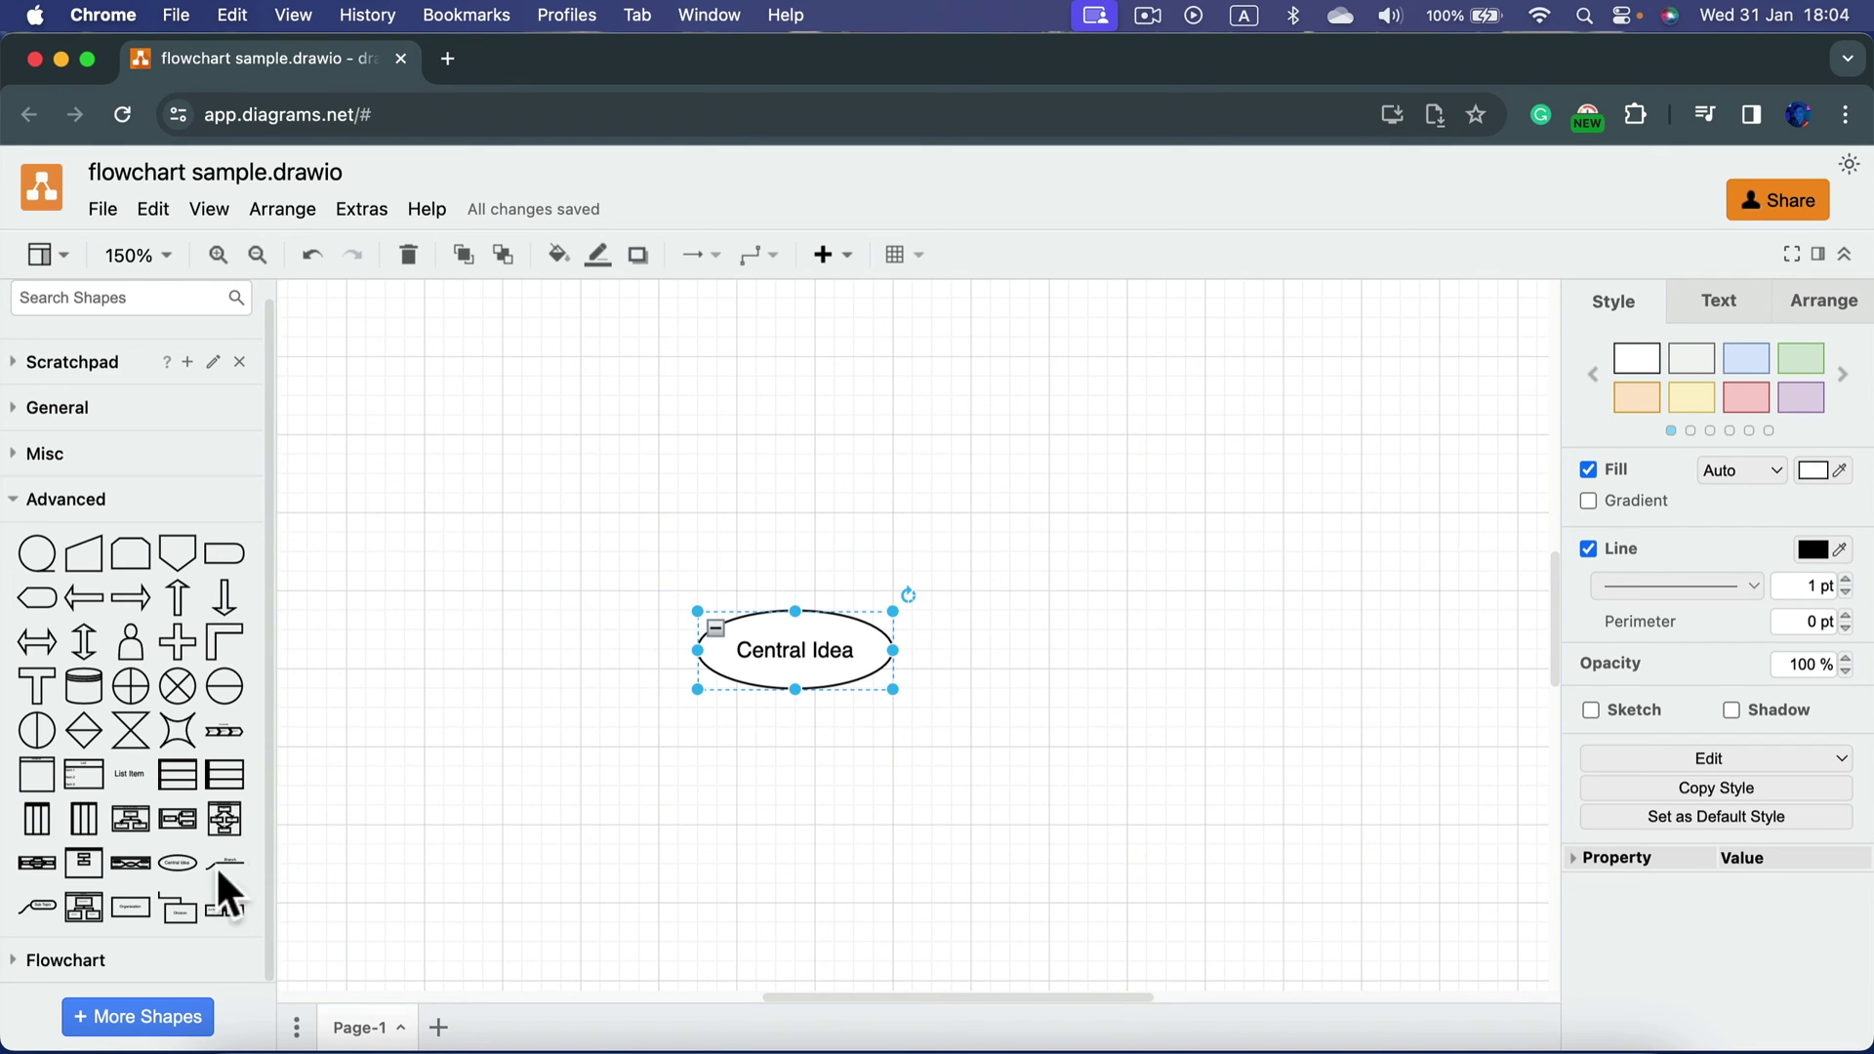
mouse_move(33, 908)
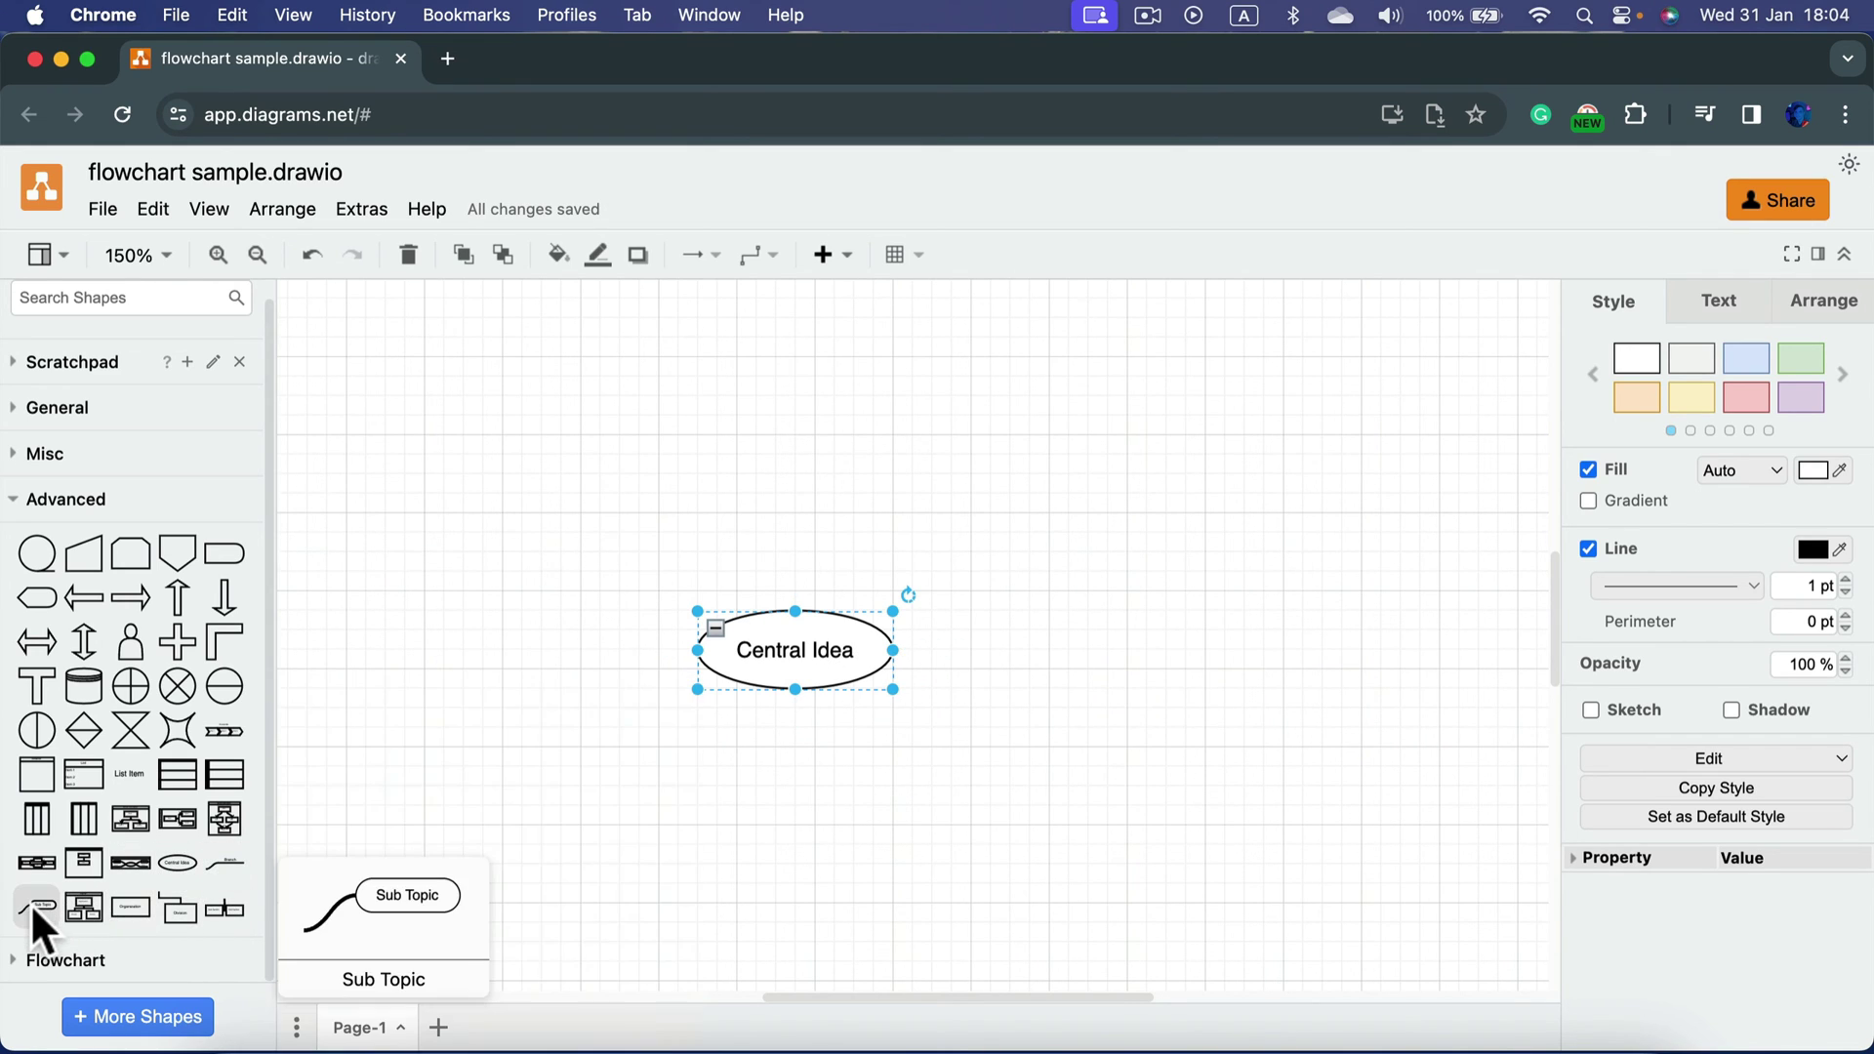
left_click_drag(29, 904, 1018, 604)
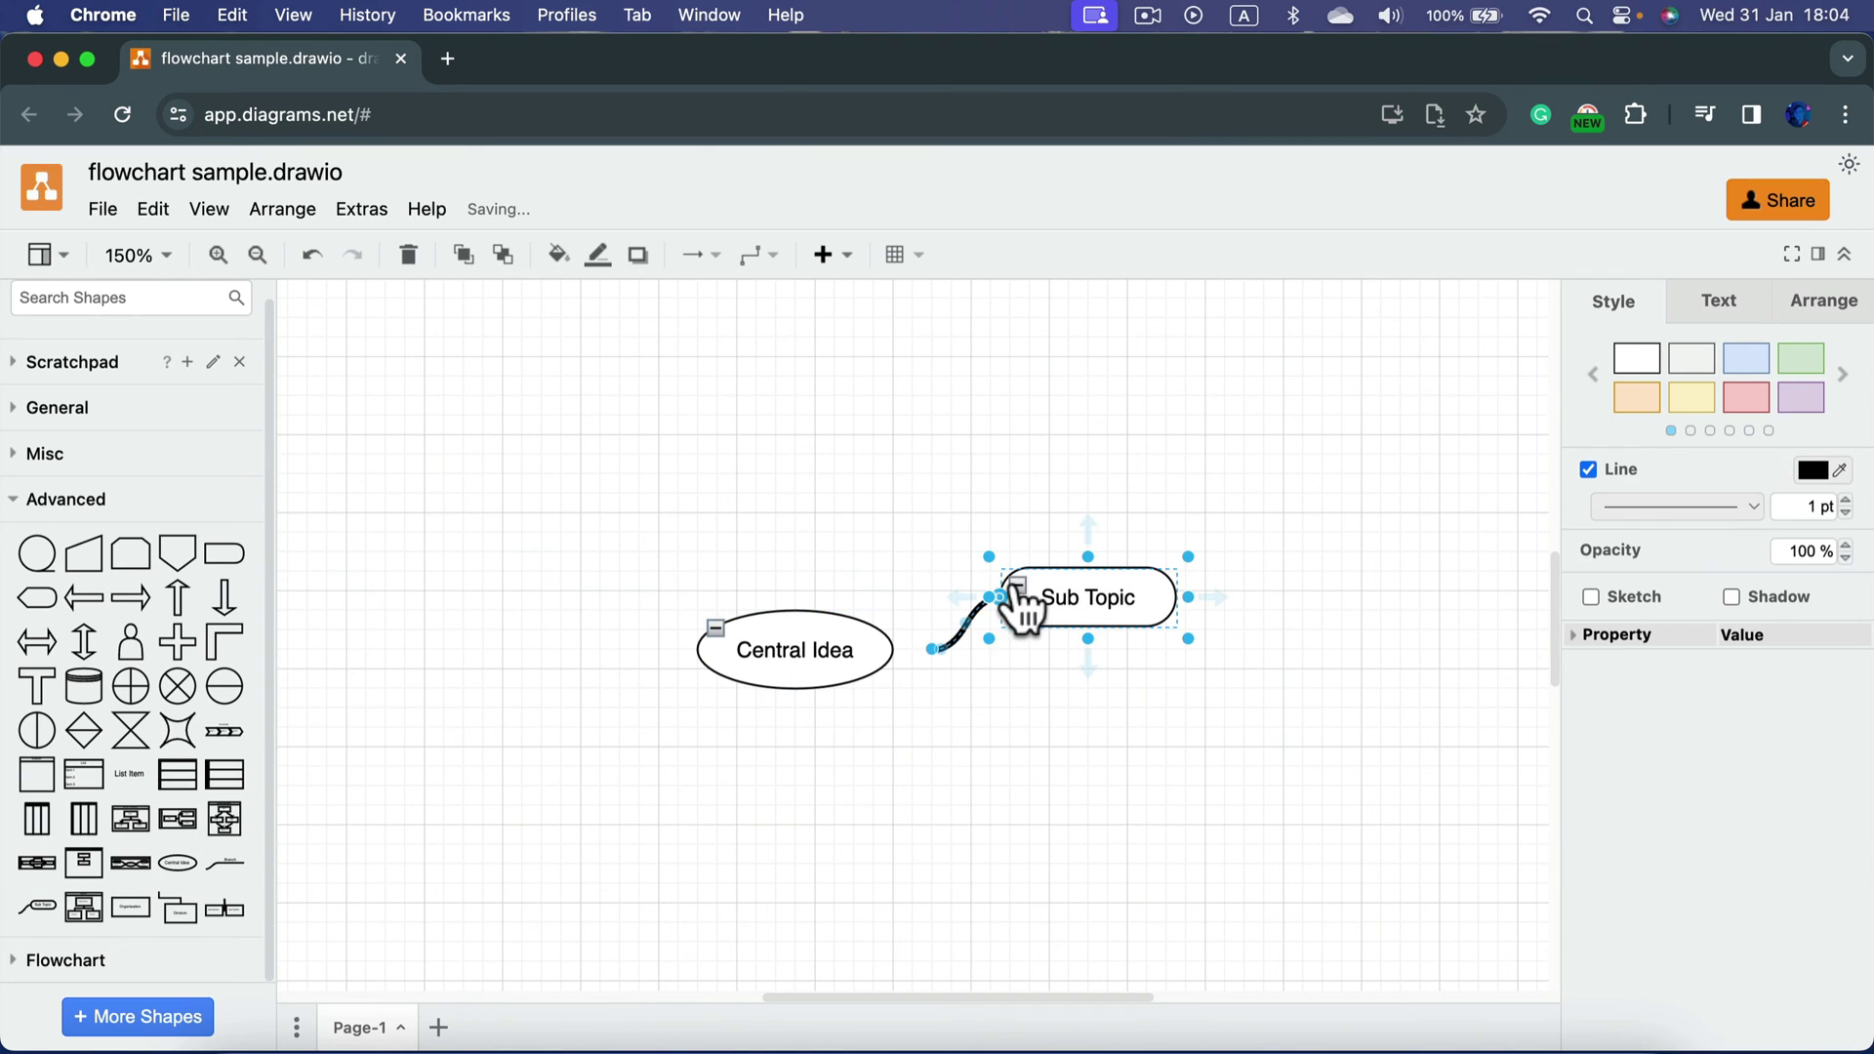
left_click(938, 725)
left_click(952, 634)
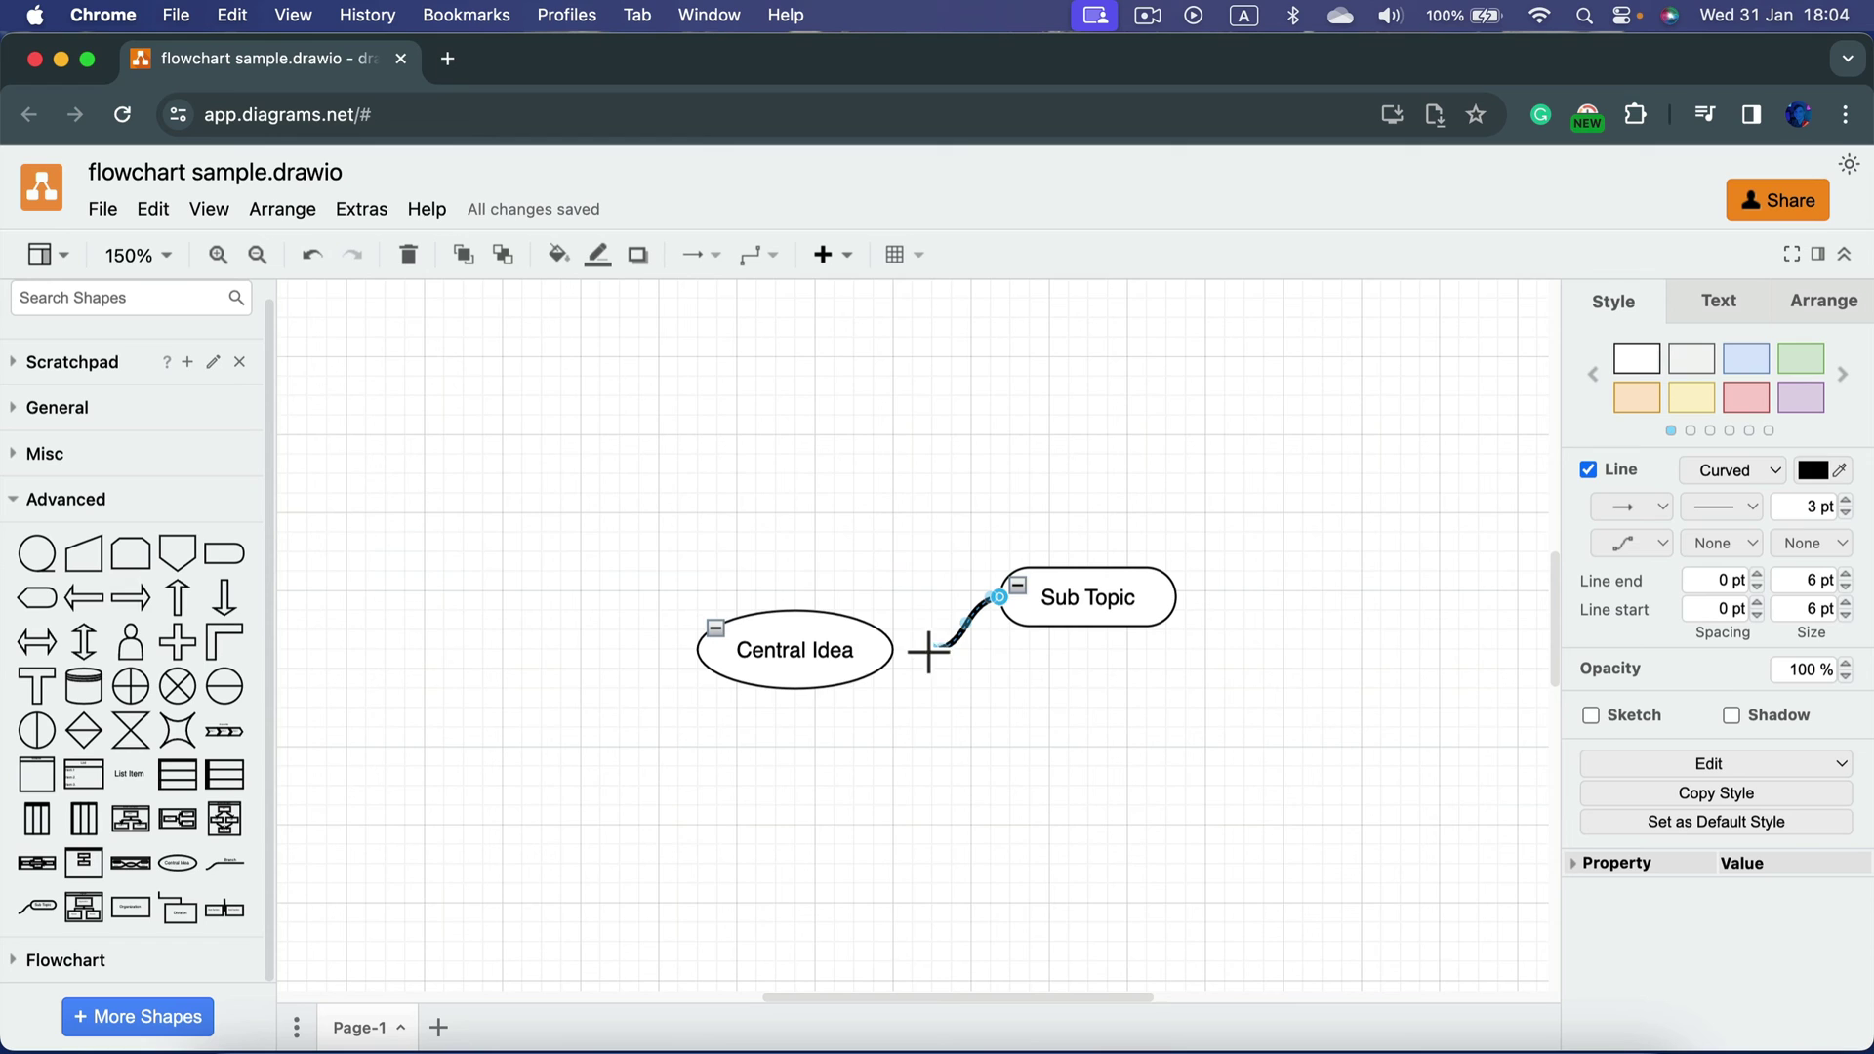
mouse_move(929, 652)
left_mouse_down()
mouse_move(904, 596)
mouse_move(892, 647)
left_mouse_up()
left_click_drag(1142, 599, 1160, 544)
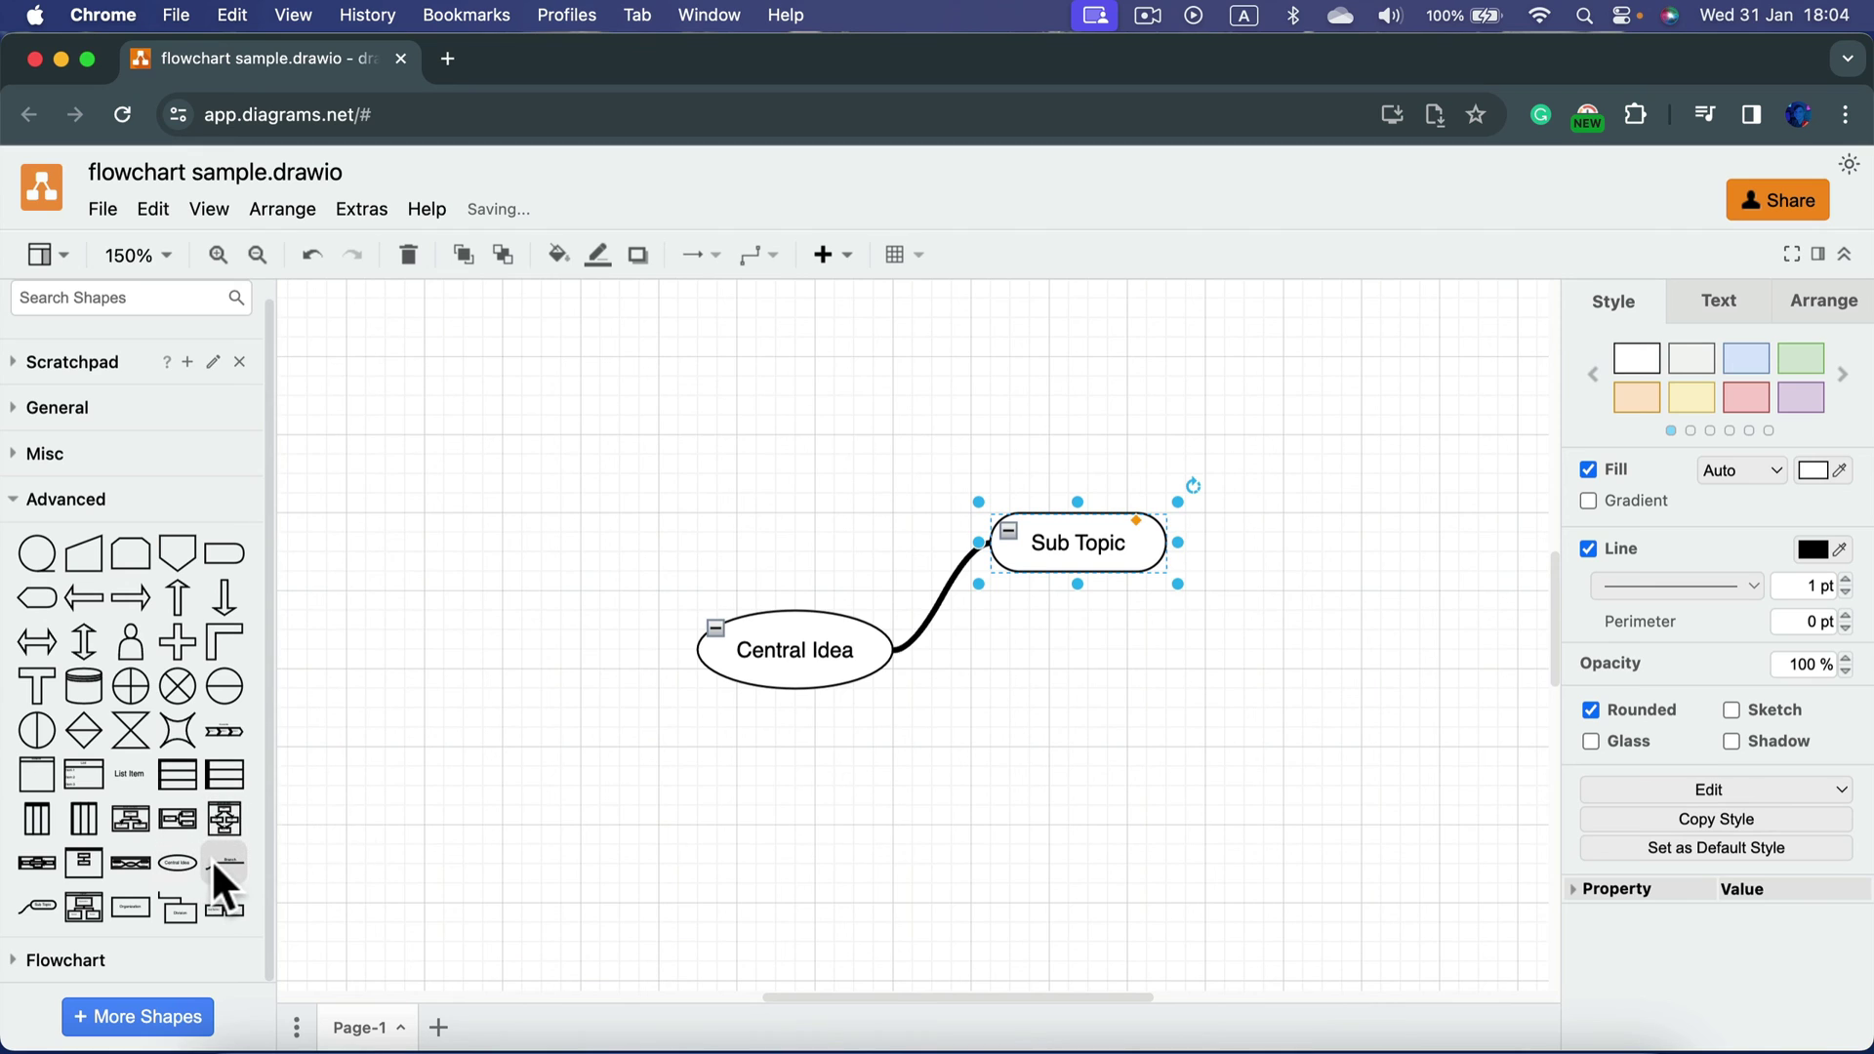
Step: Place a Branch right of Central Idea and attach its connector end to Central Idea
left_click_drag(212, 858, 1079, 720)
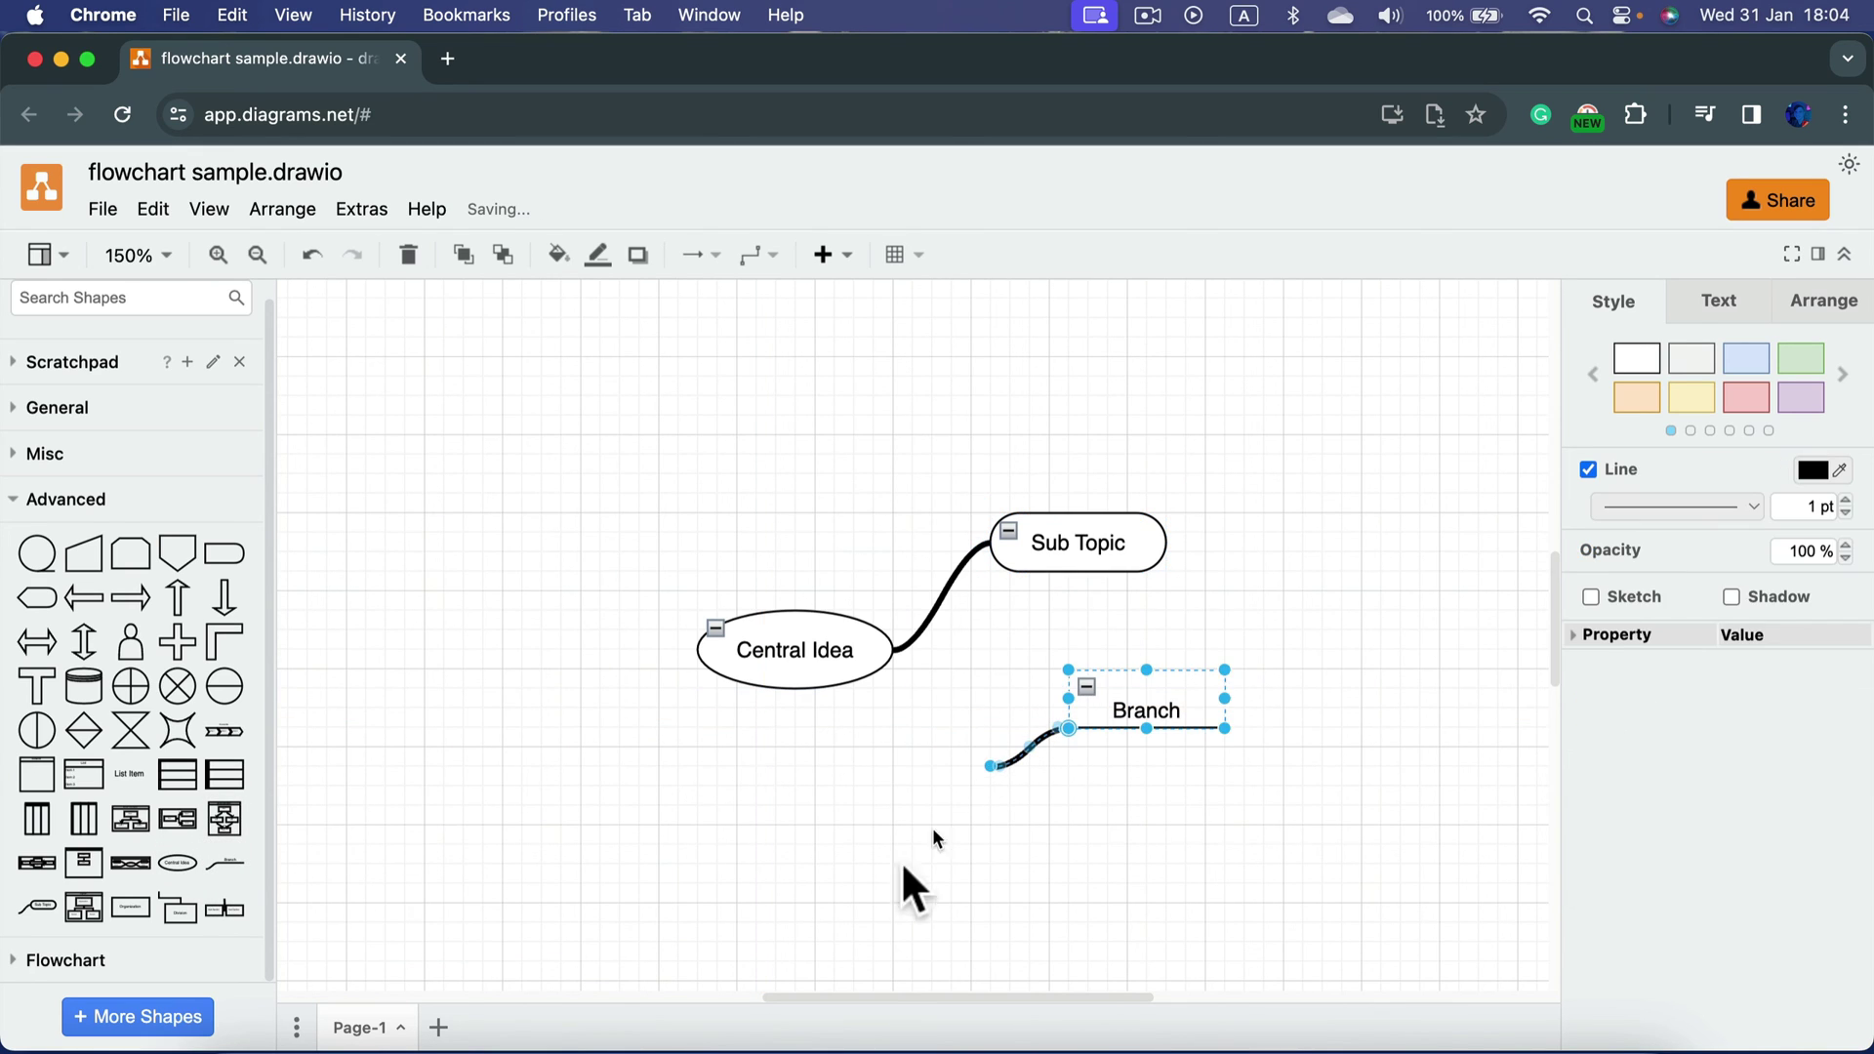
left_click(900, 867)
left_click(1010, 759)
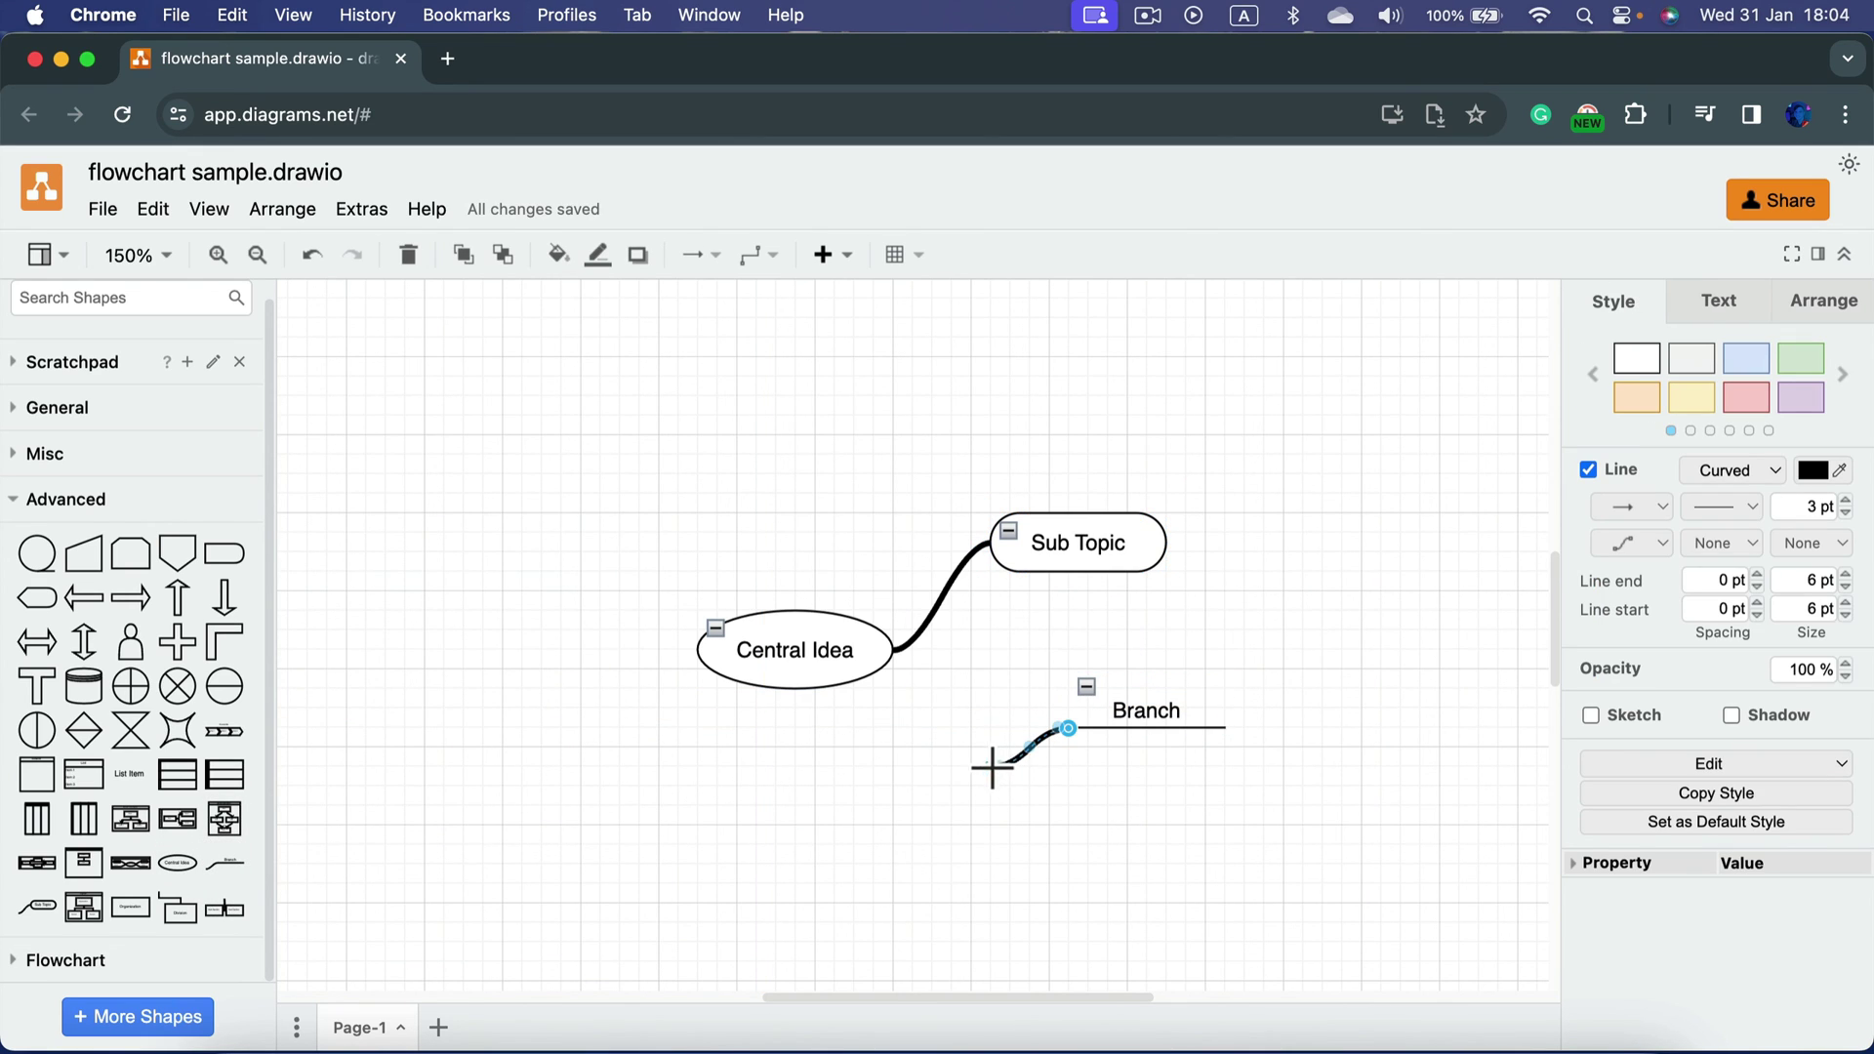
left_click_drag(992, 769, 894, 657)
Step: Add two connected rounded Sub Topic children to the Sub Topic, one above and one to its right
left_click(1129, 536)
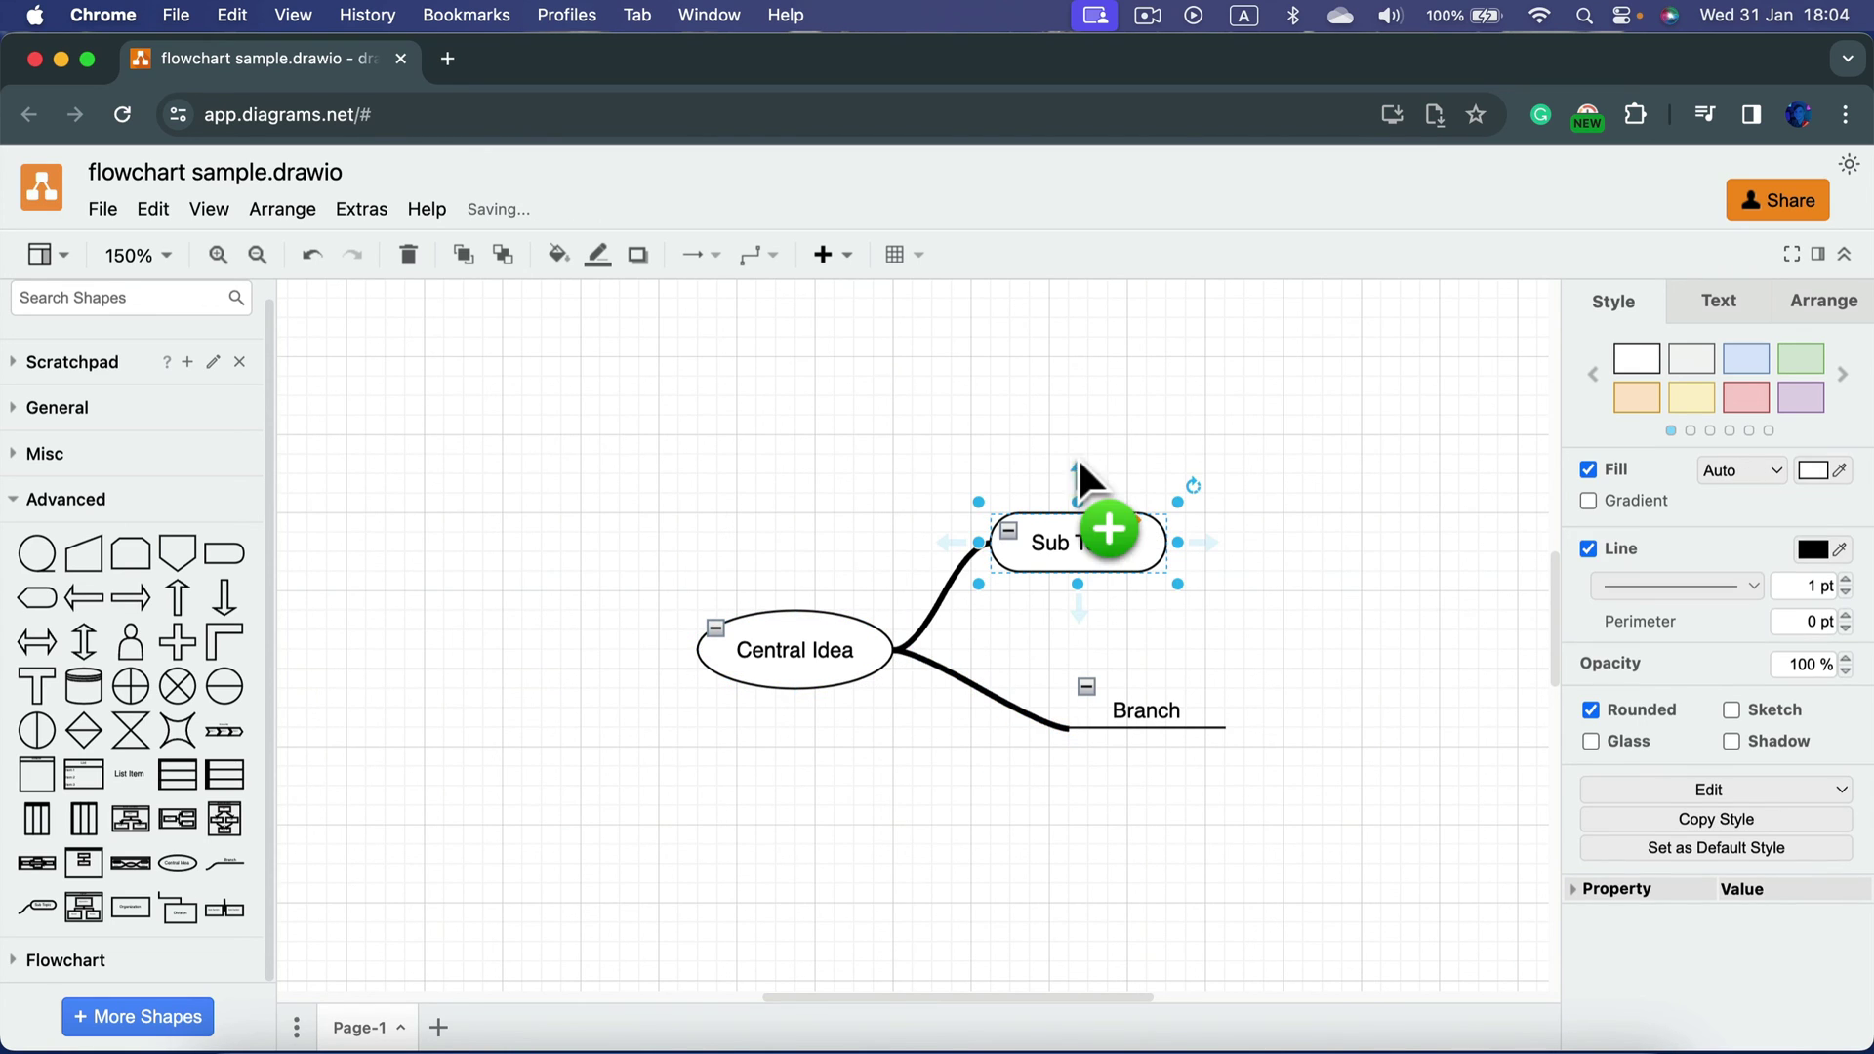
mouse_move(1075, 453)
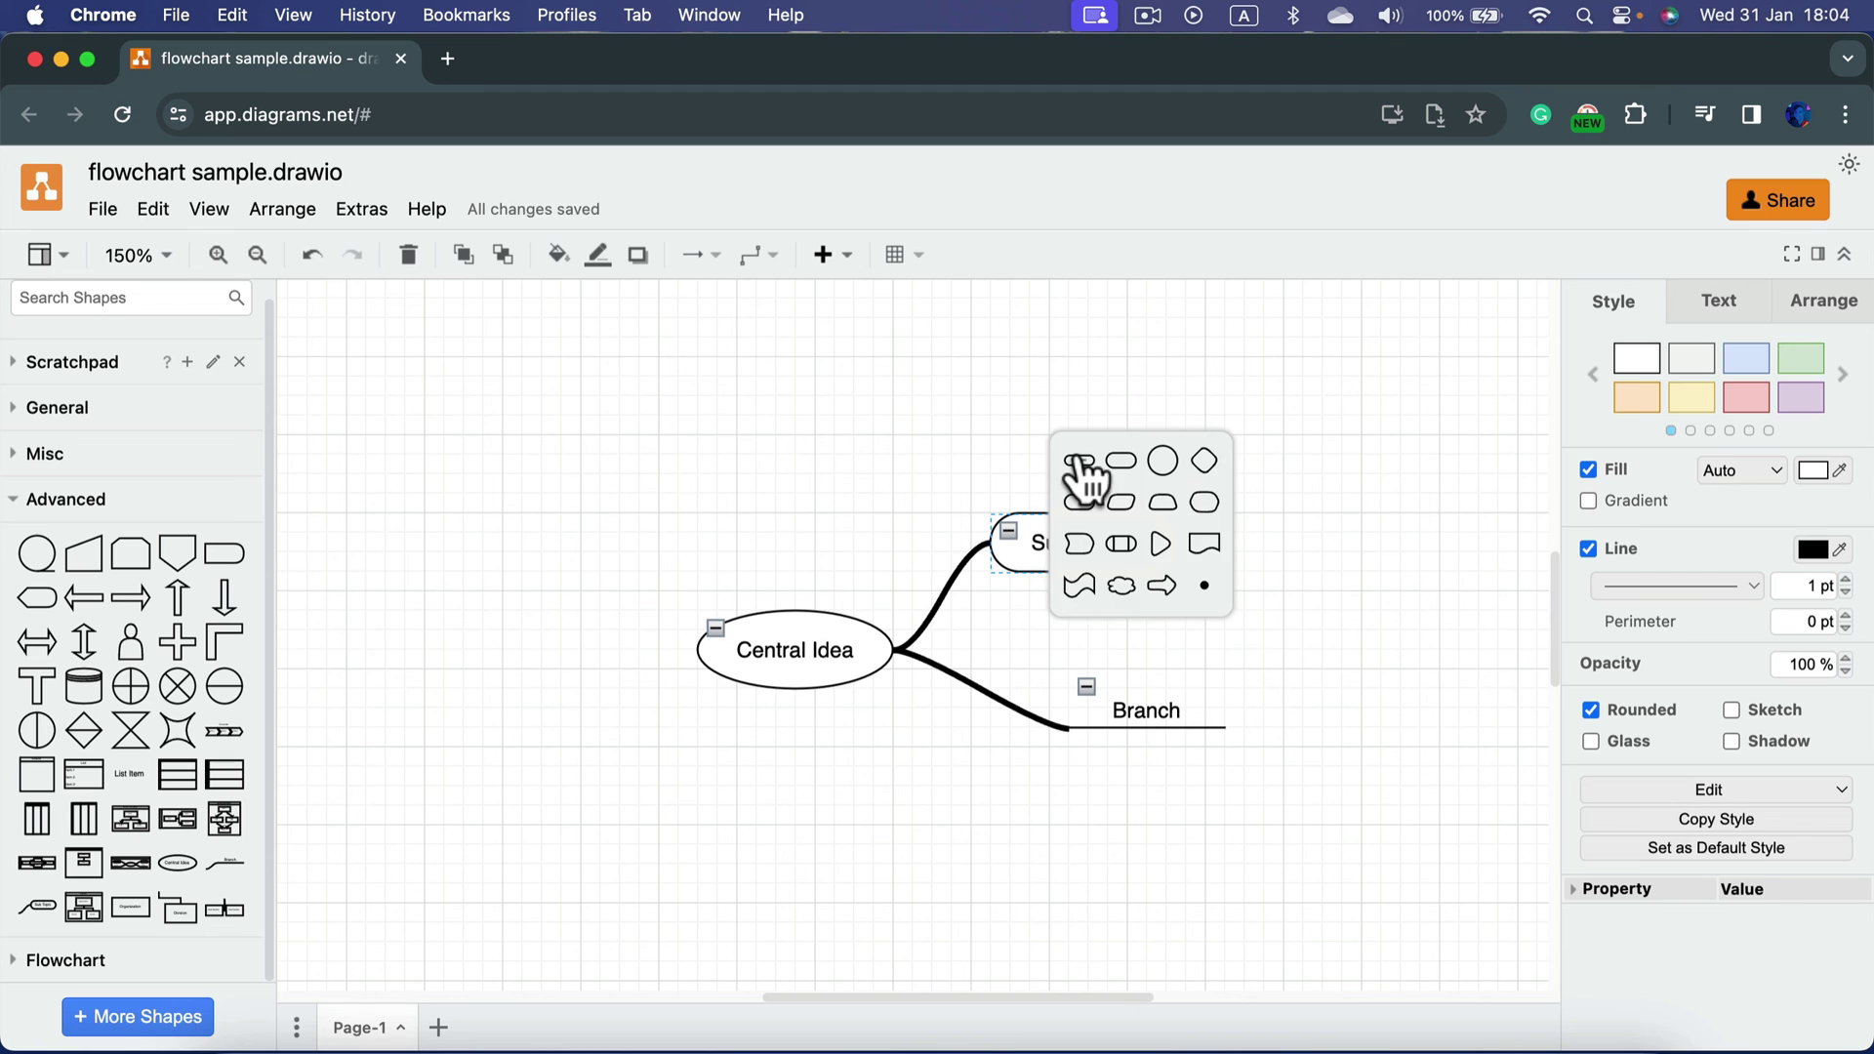
left_click(1079, 459)
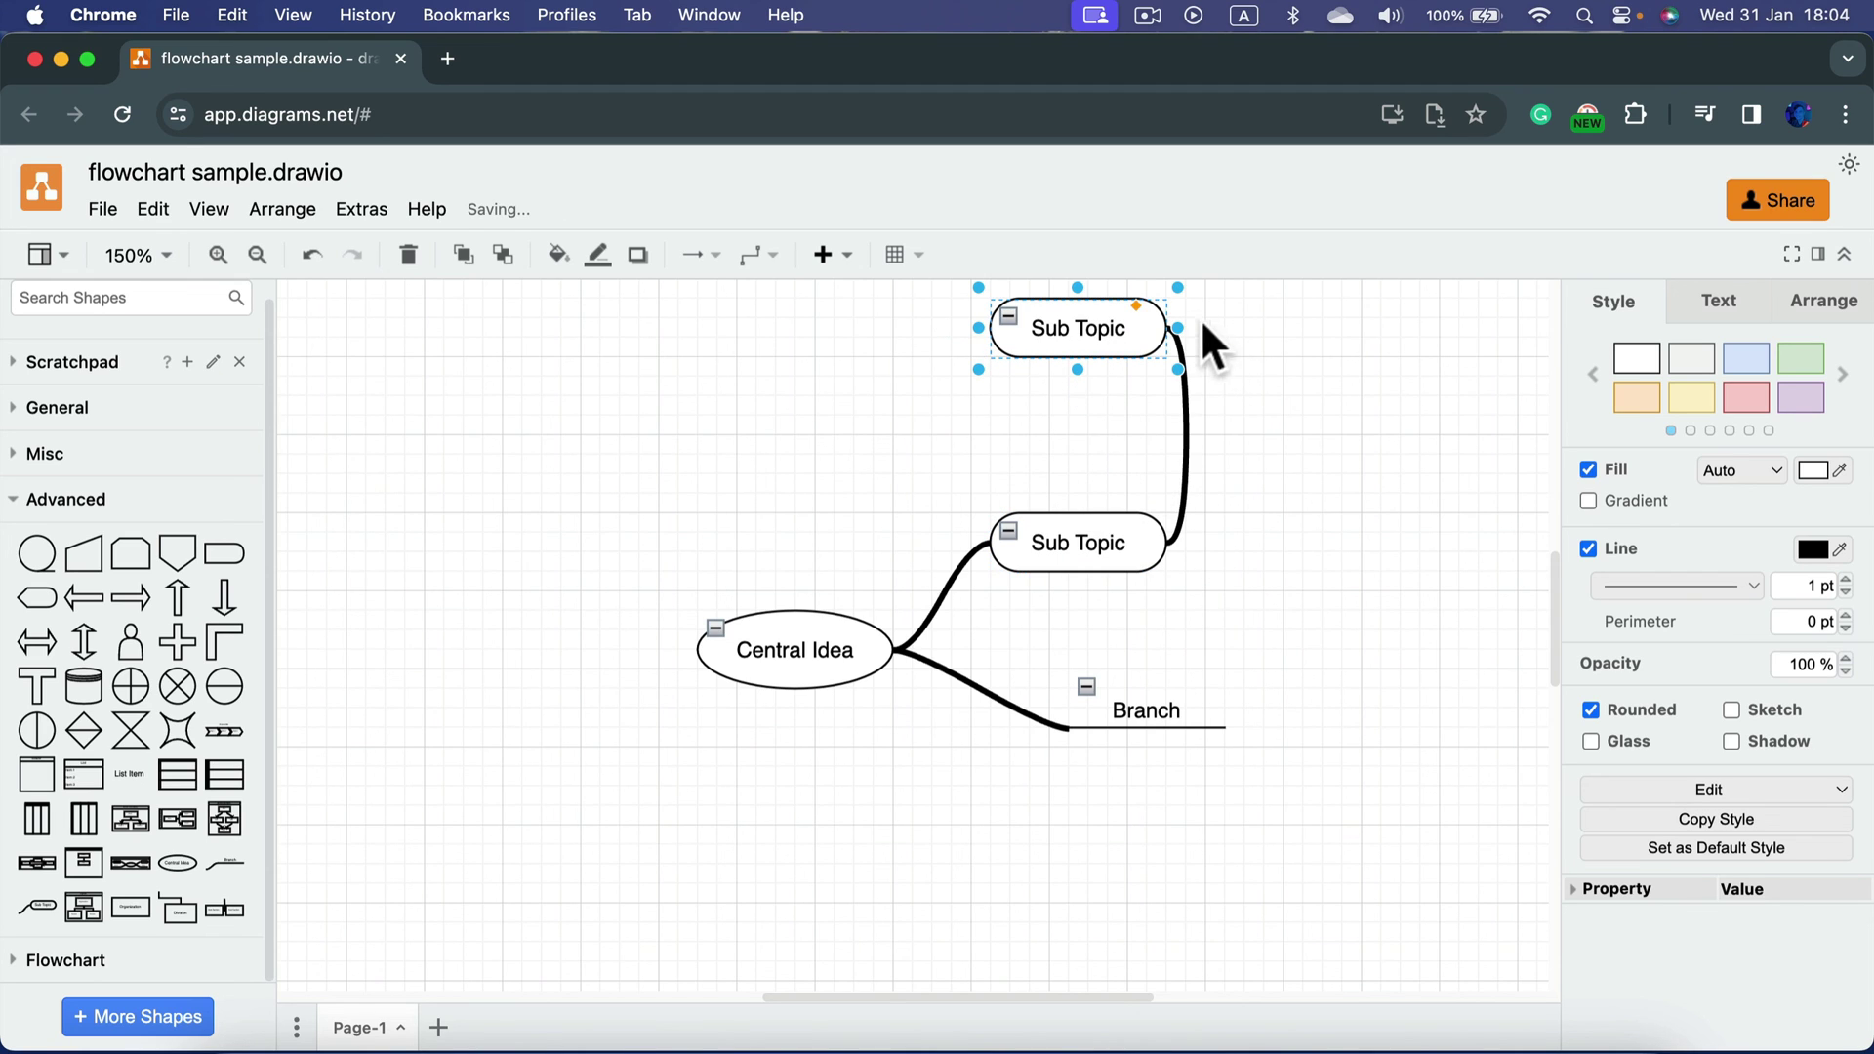
left_click(1129, 536)
mouse_move(1205, 543)
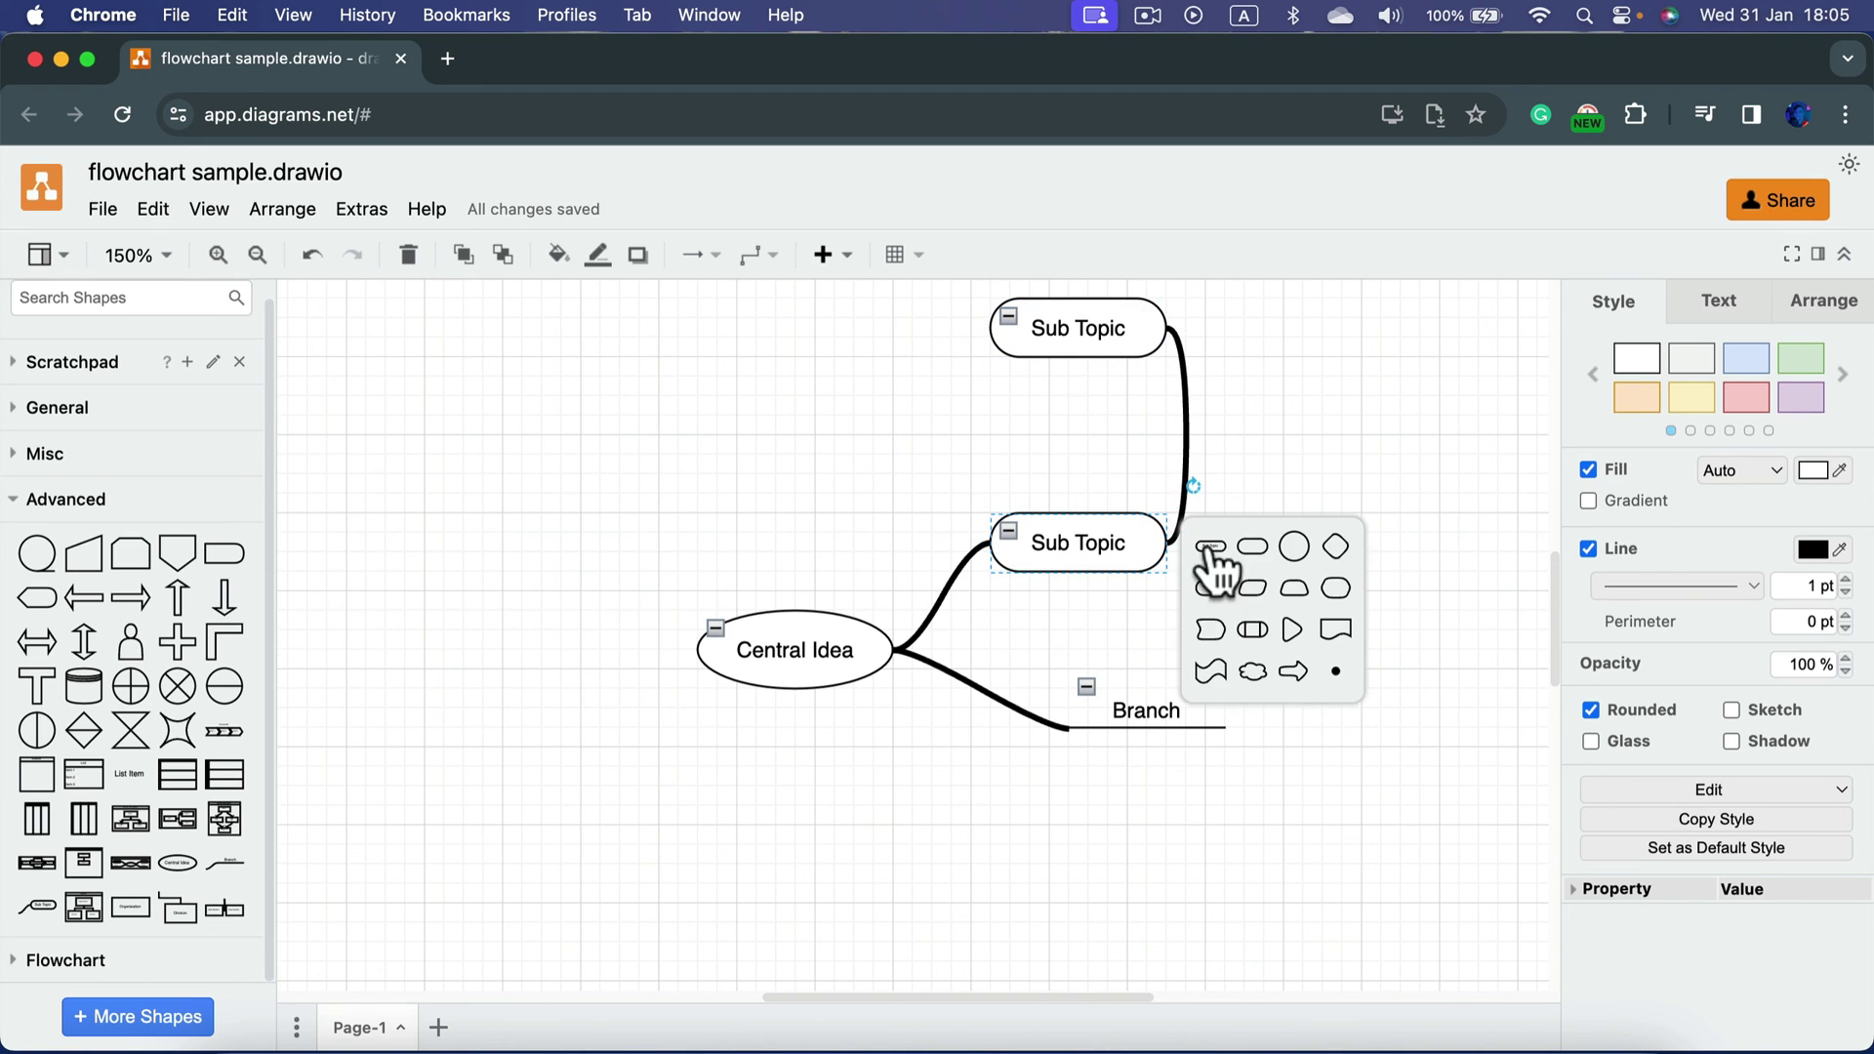
left_click(1215, 544)
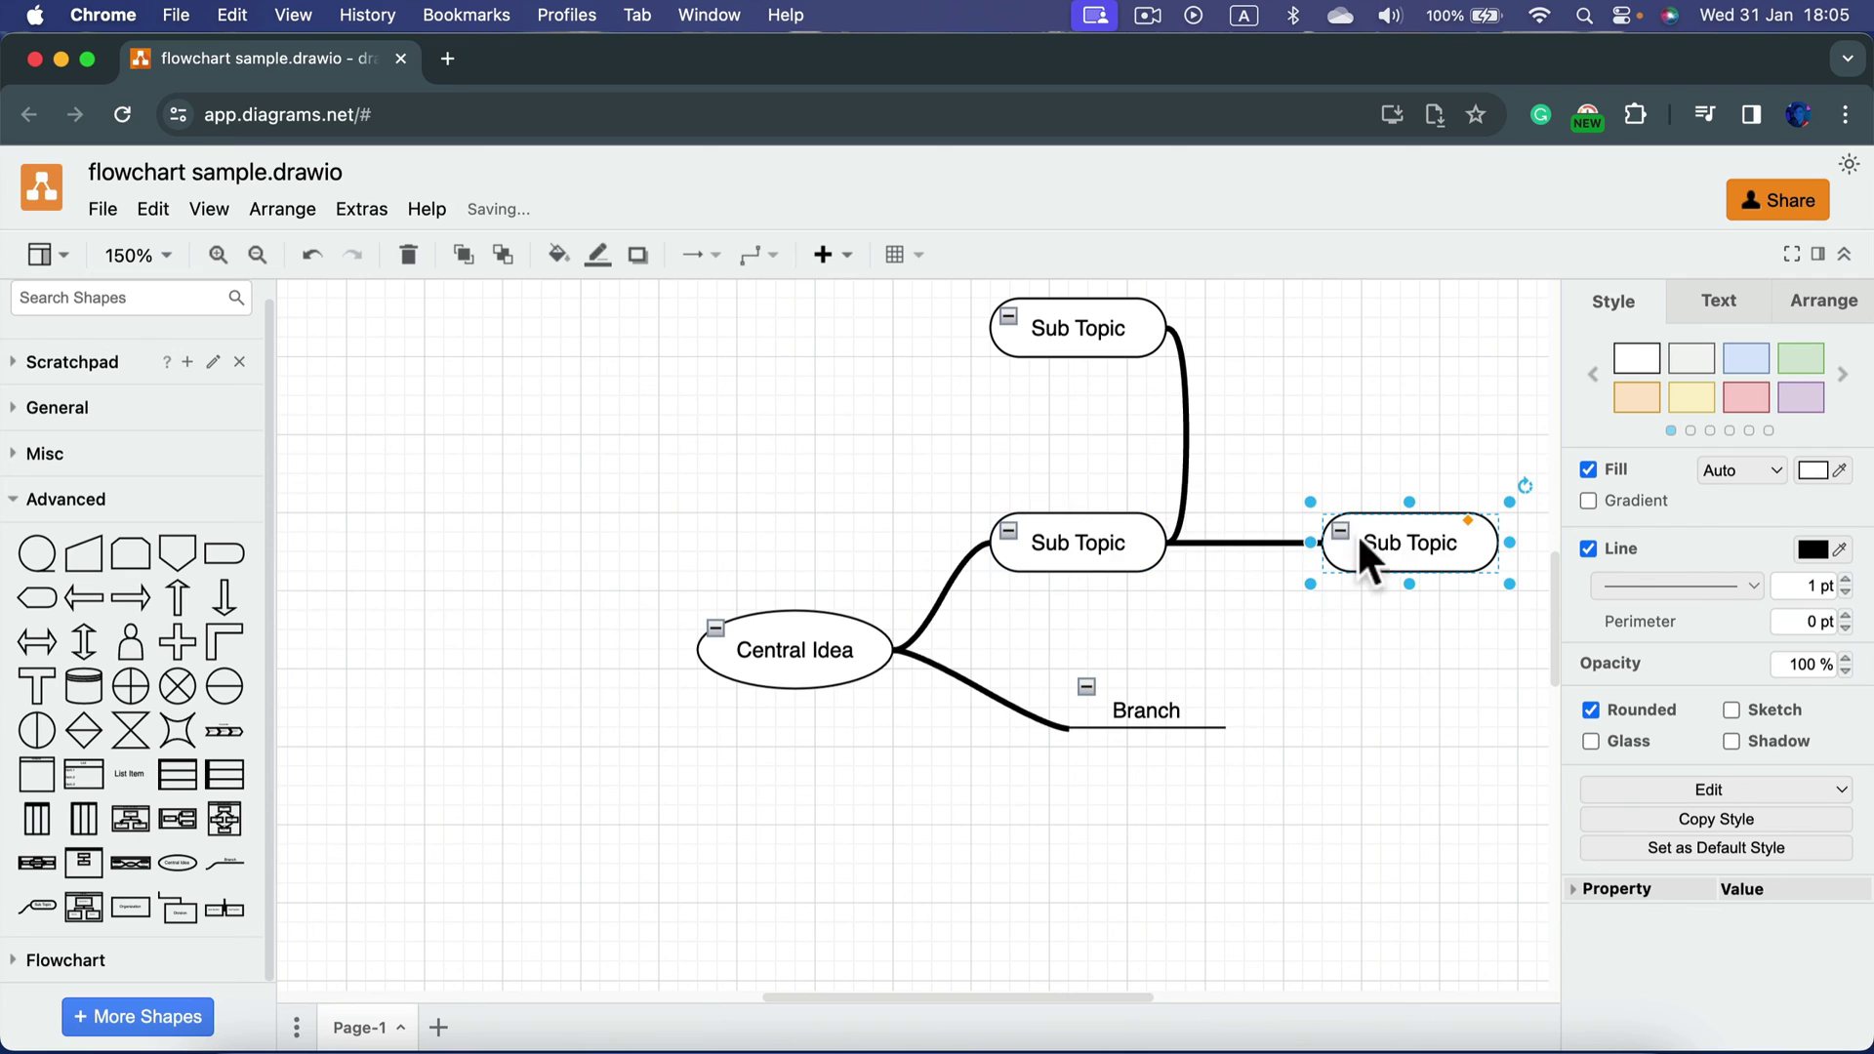
Step: Collapse and re-expand the Sub Topic's children, then move the upper child to the right
left_click(1009, 530)
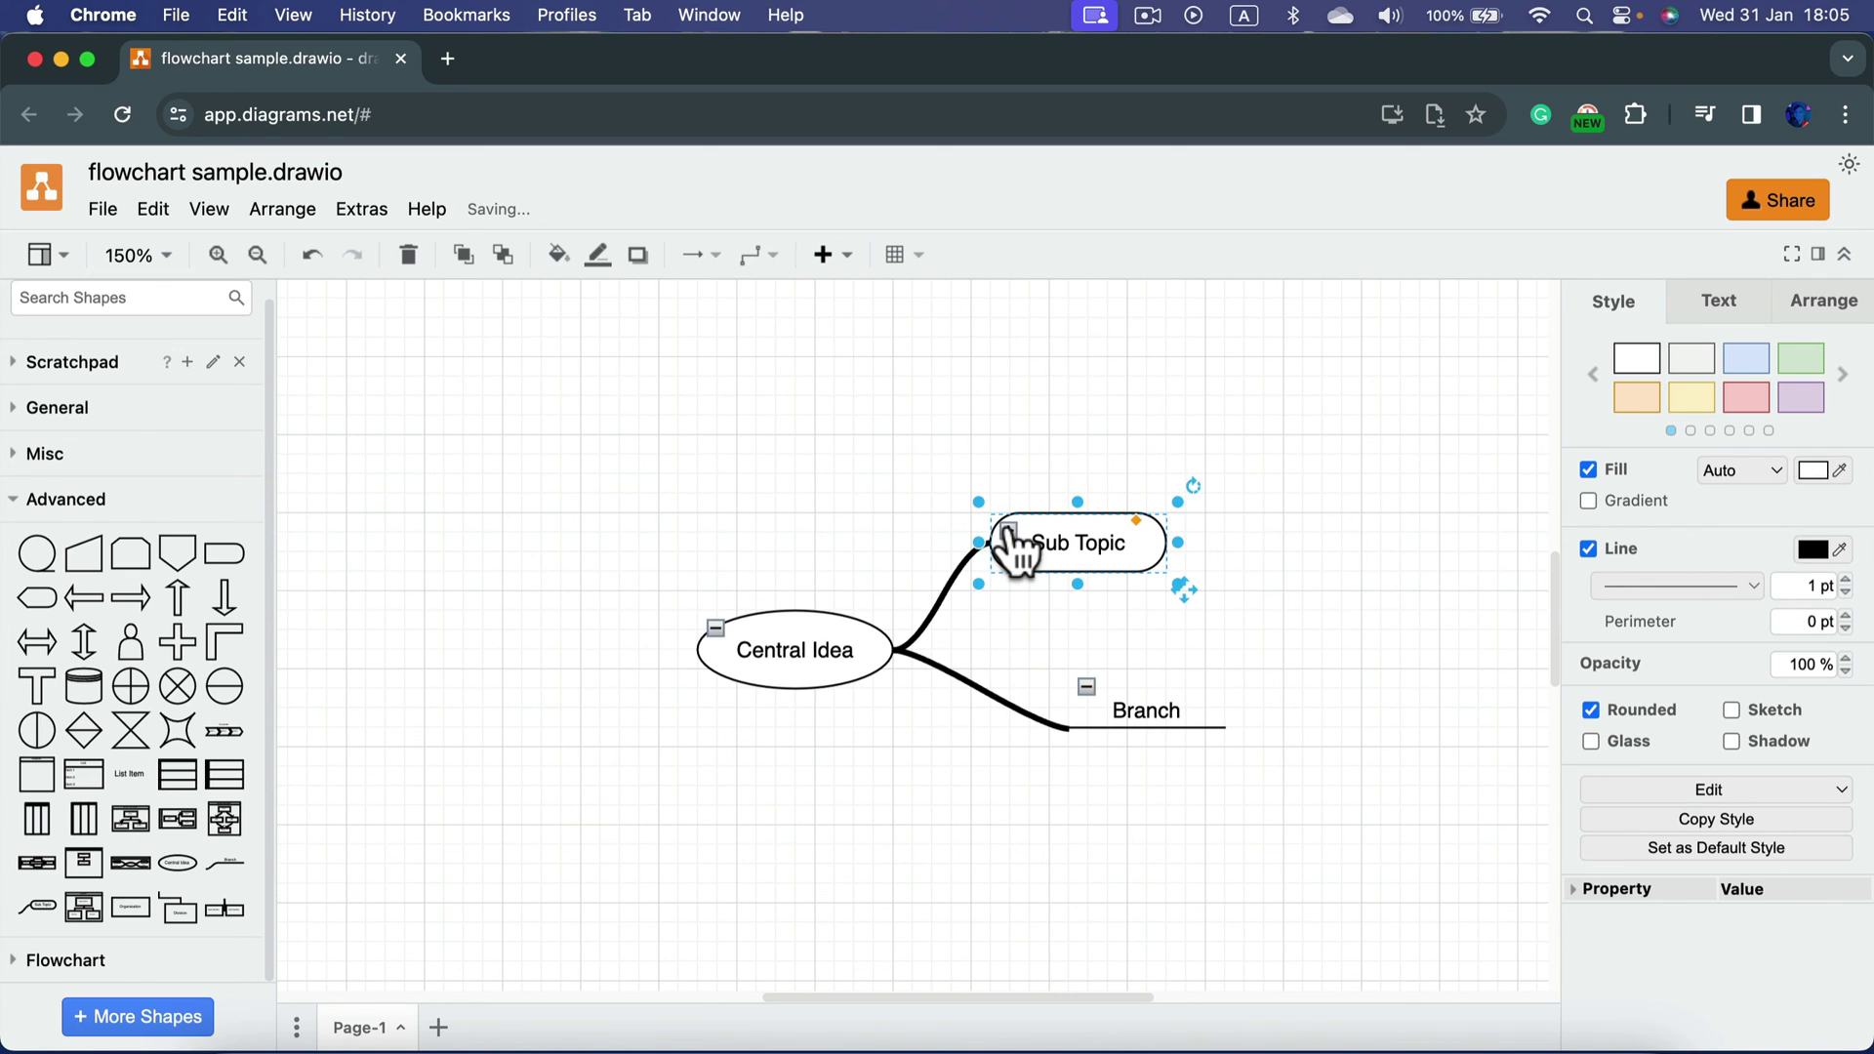
left_click(1009, 529)
left_click(1009, 529)
left_click(1009, 529)
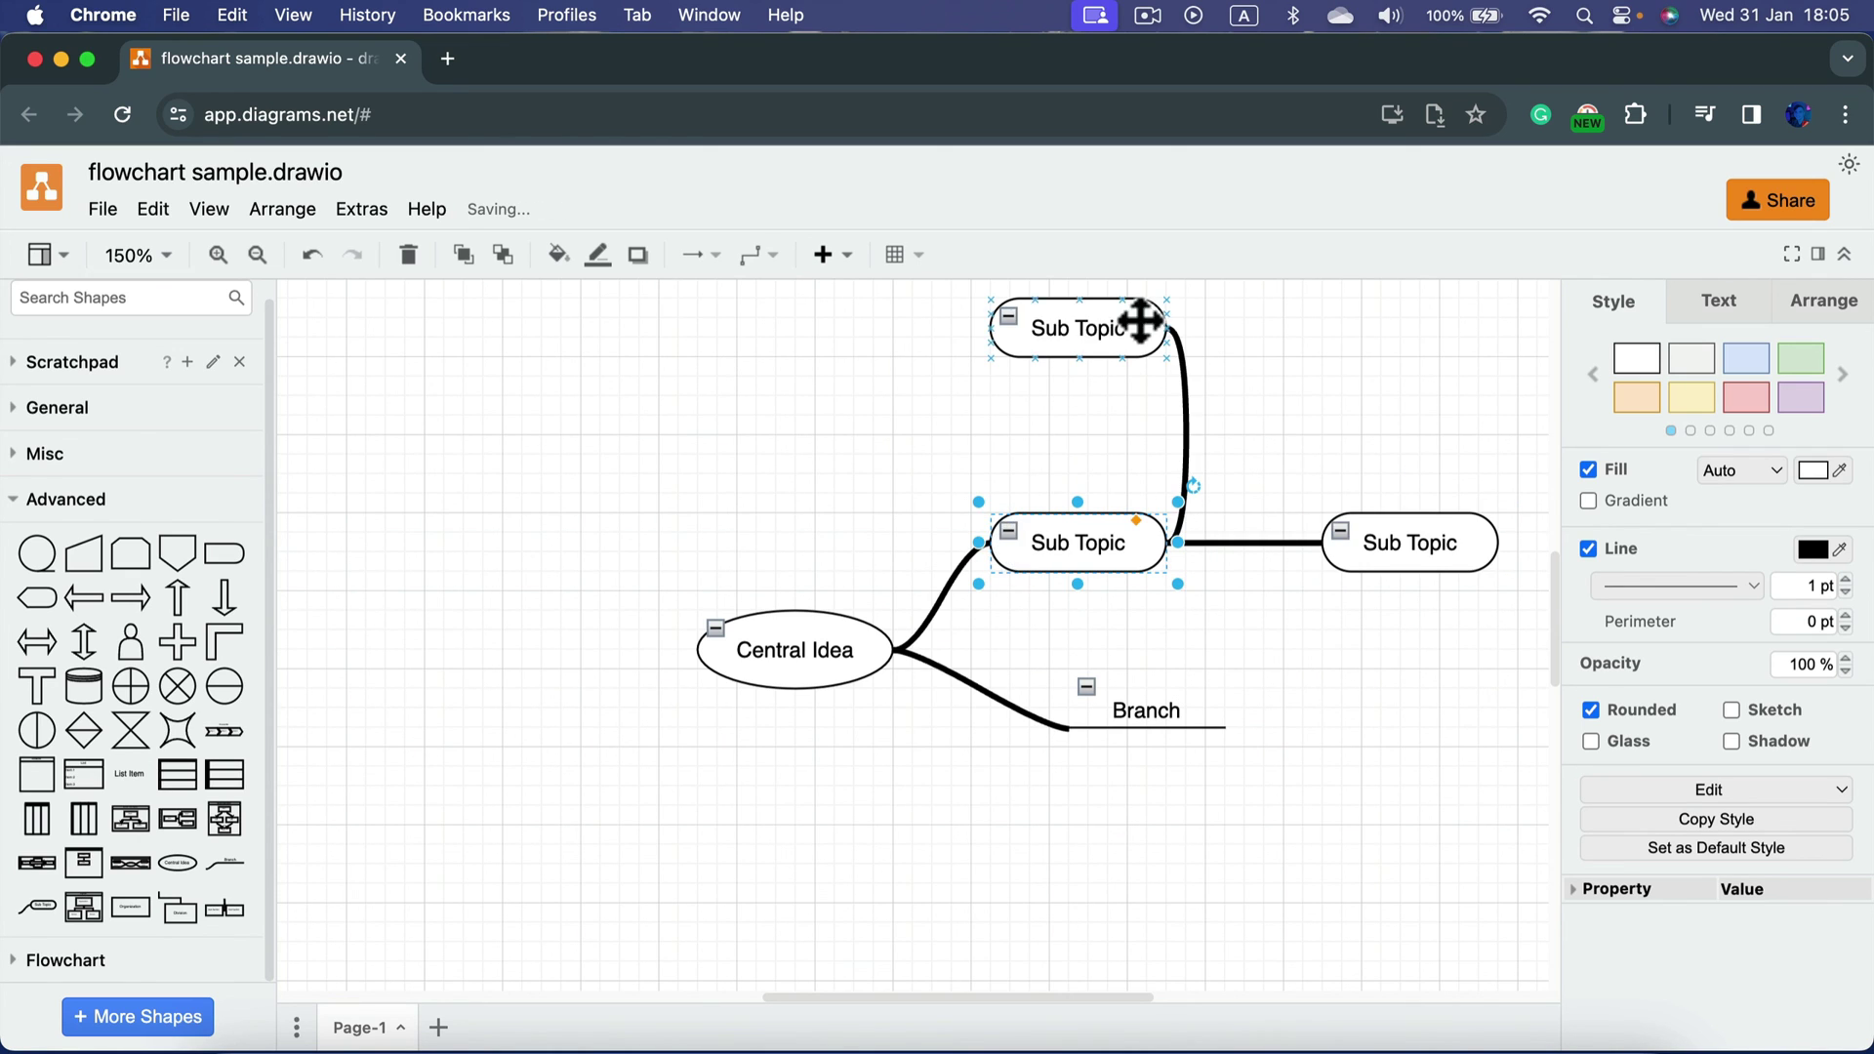
left_click_drag(1029, 335, 1360, 439)
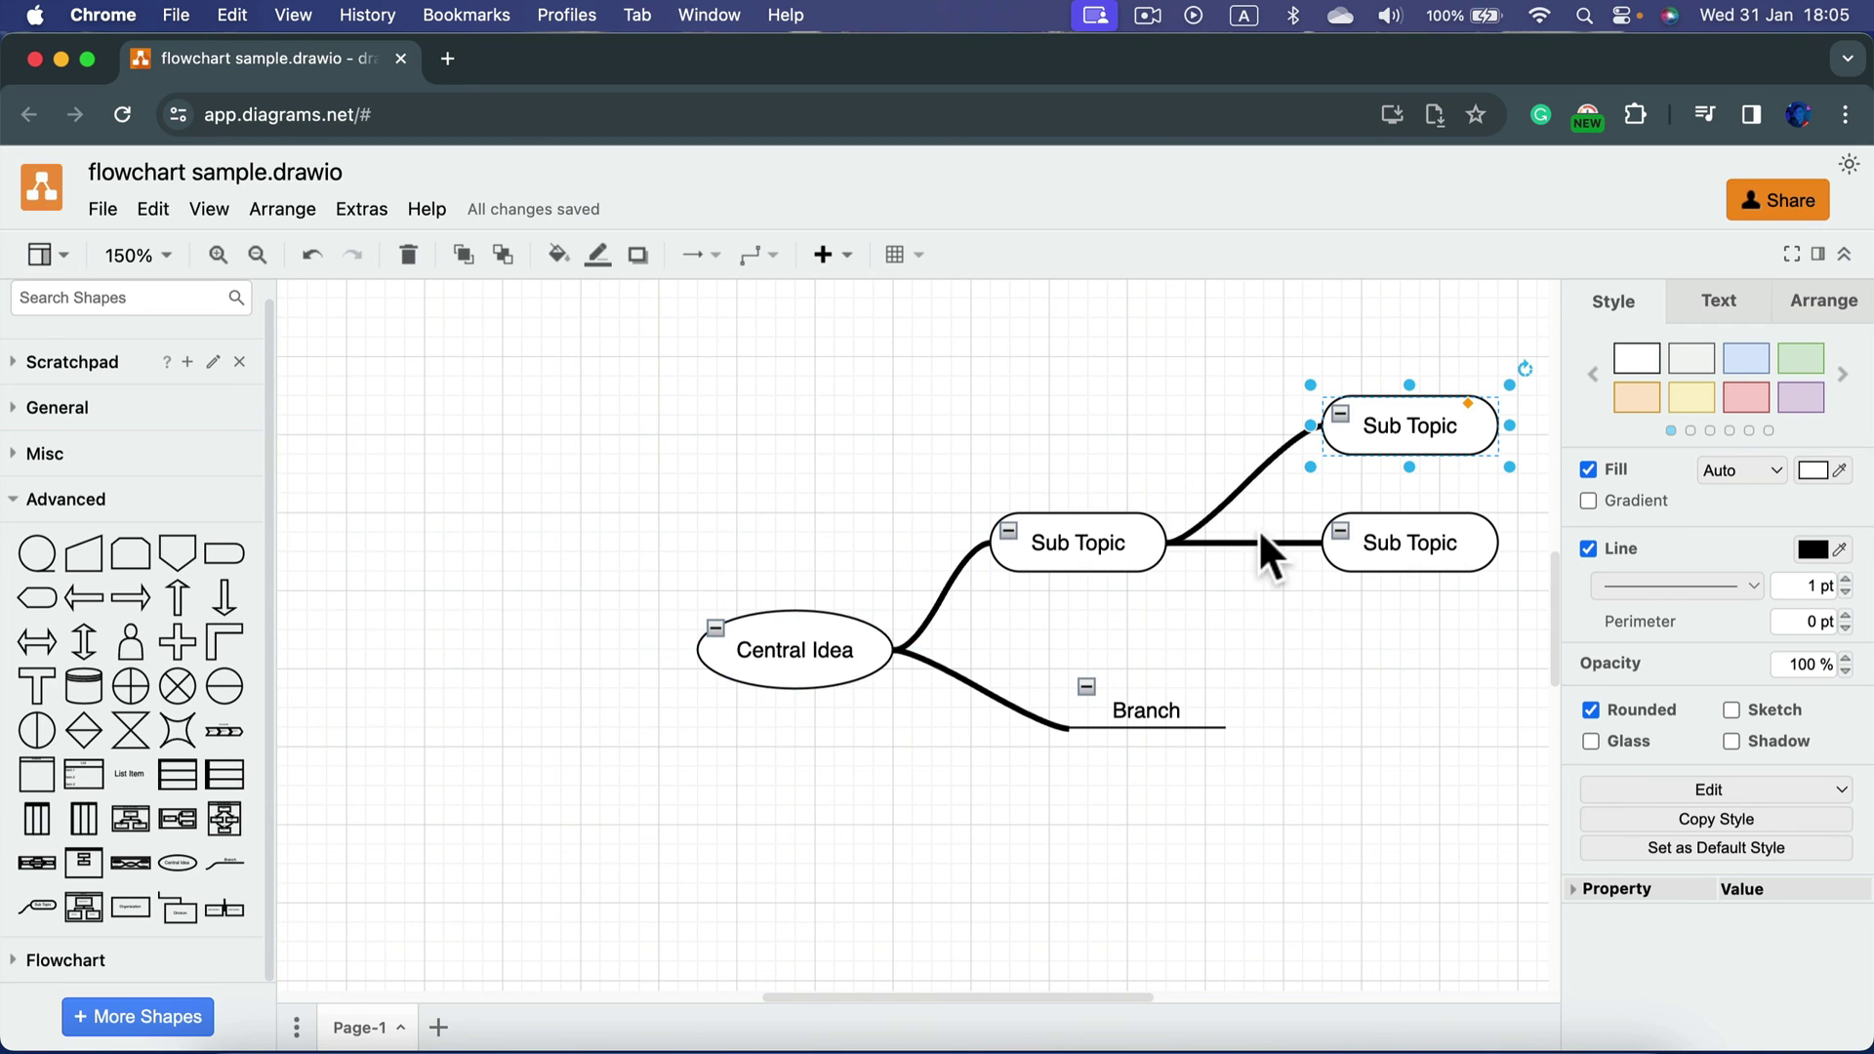
left_click(1016, 844)
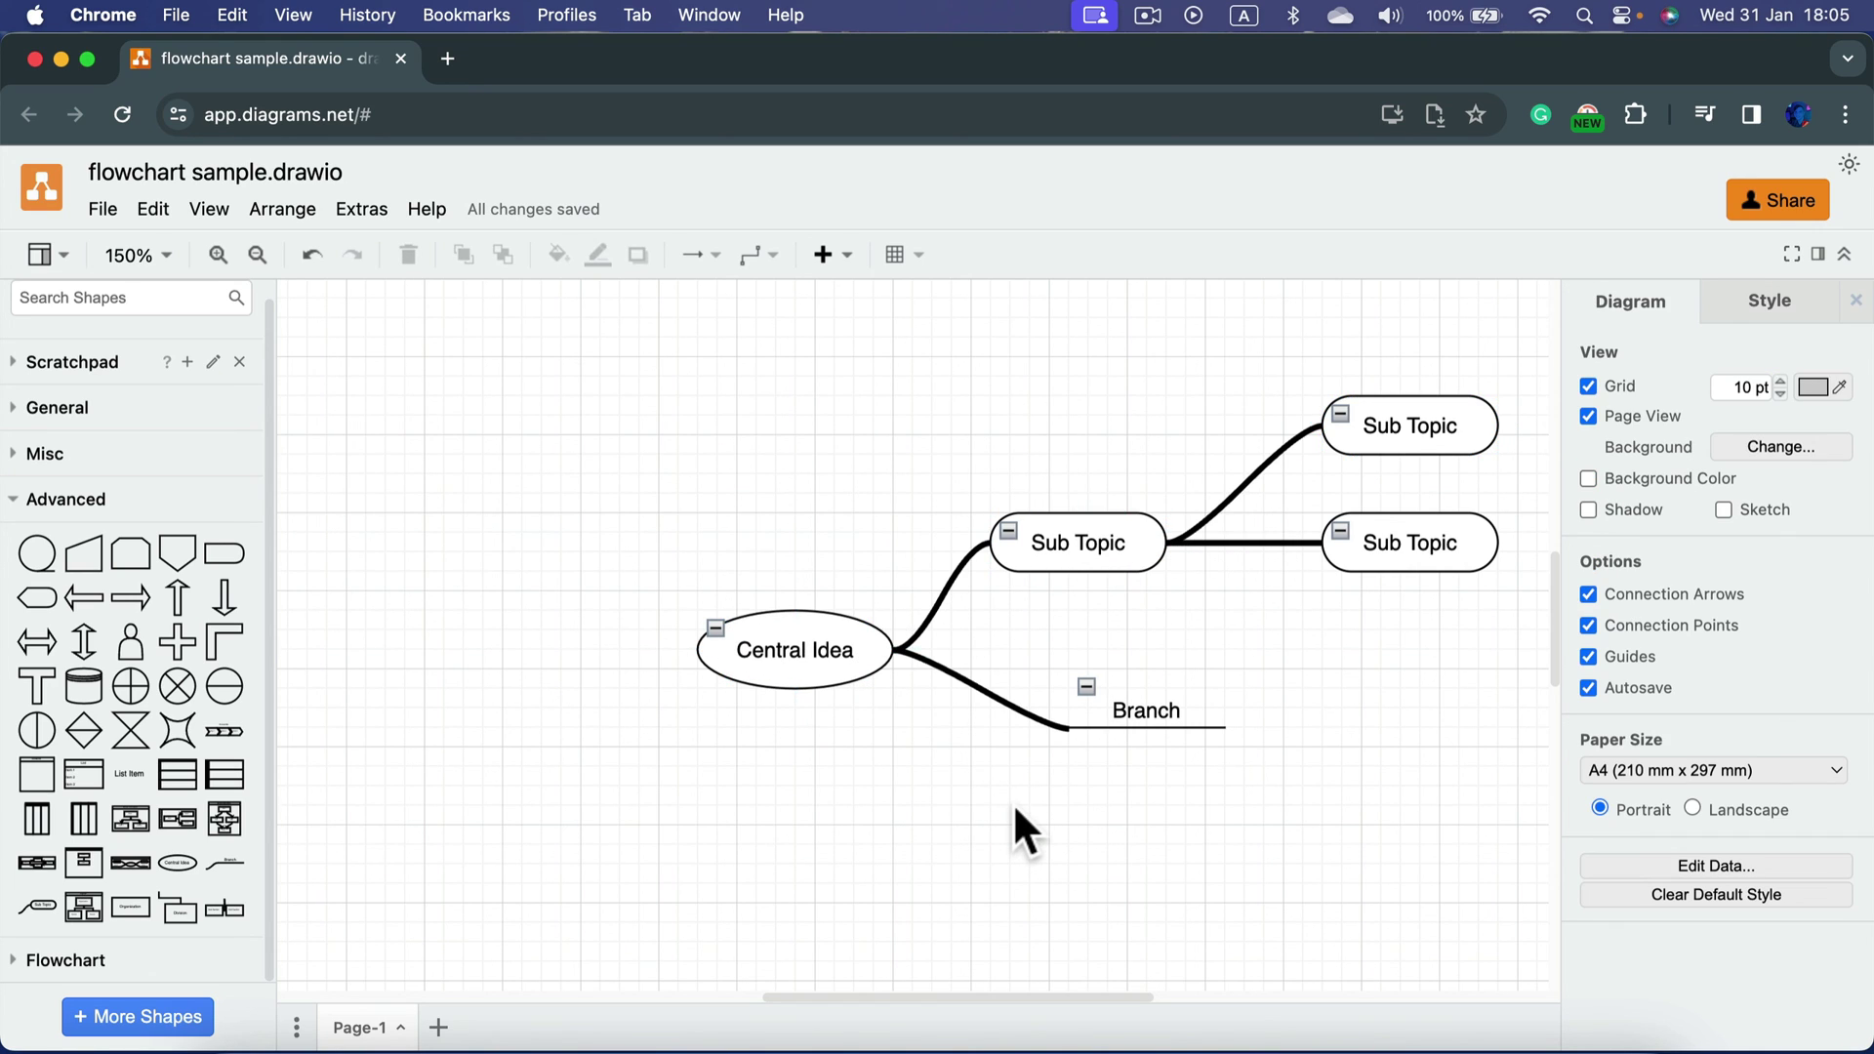